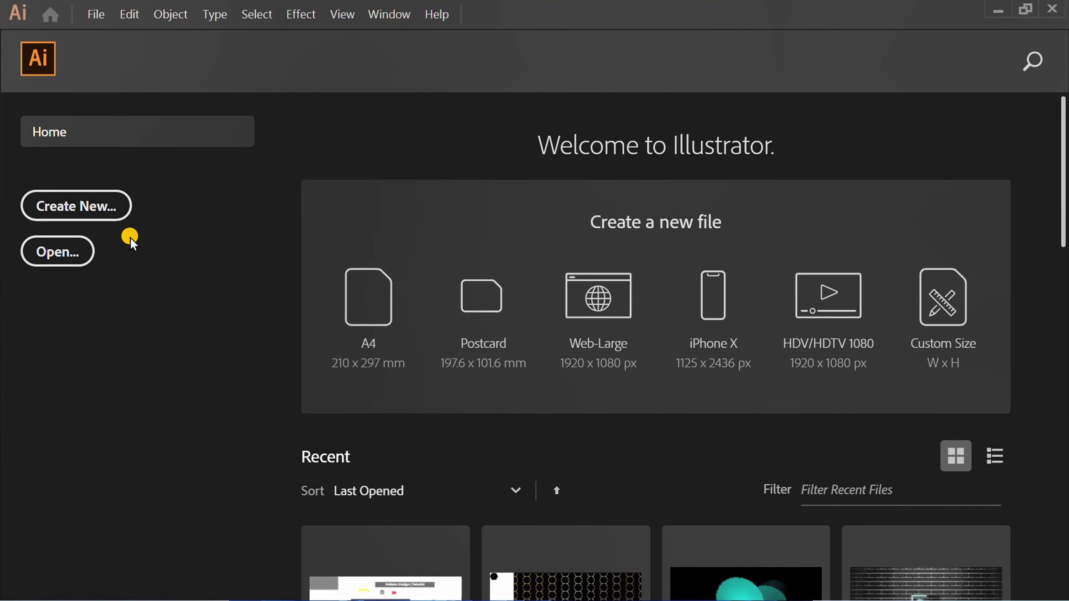
# Create a new custom document 1280 pt wide by 720 pt tall
pyautogui.click(77, 205)
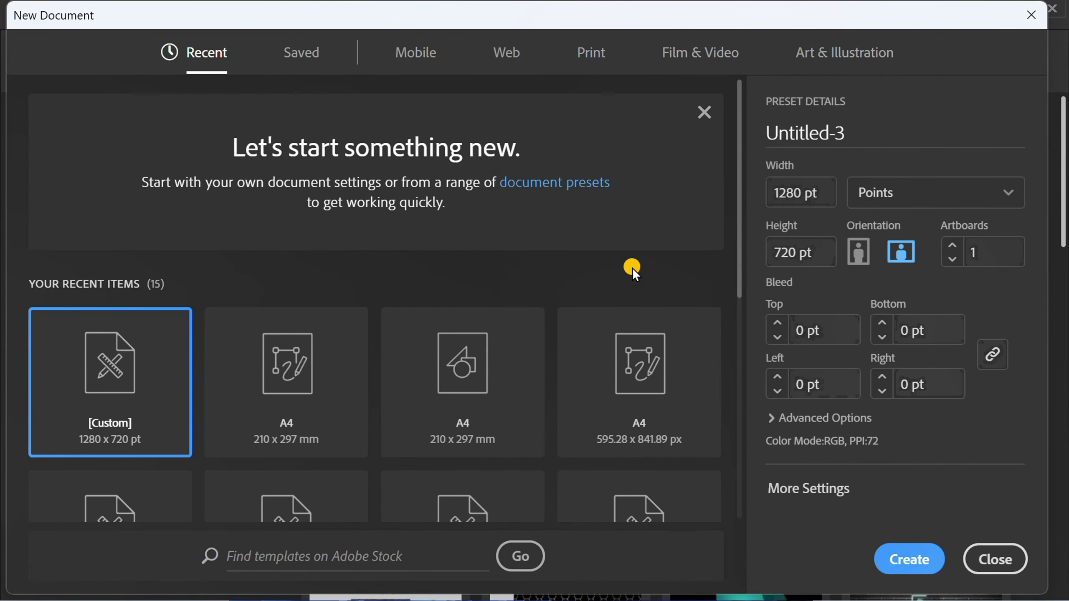
pyautogui.click(819, 193)
pyautogui.click(820, 253)
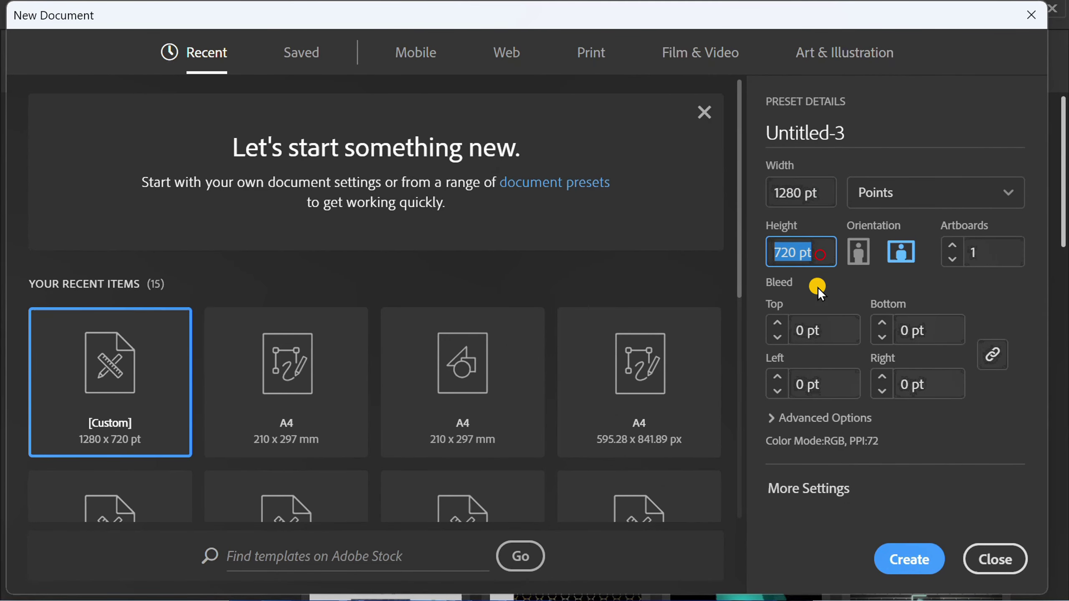
pyautogui.click(909, 564)
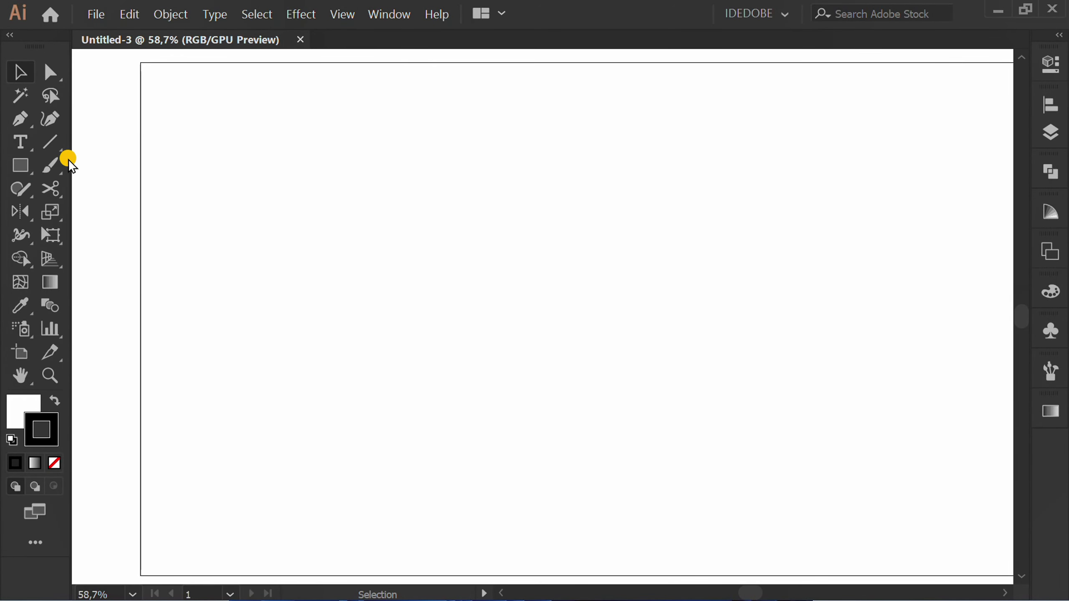
# Draw a straight vertical line about 413 pt long with the Line Segment Tool
pyautogui.click(51, 140)
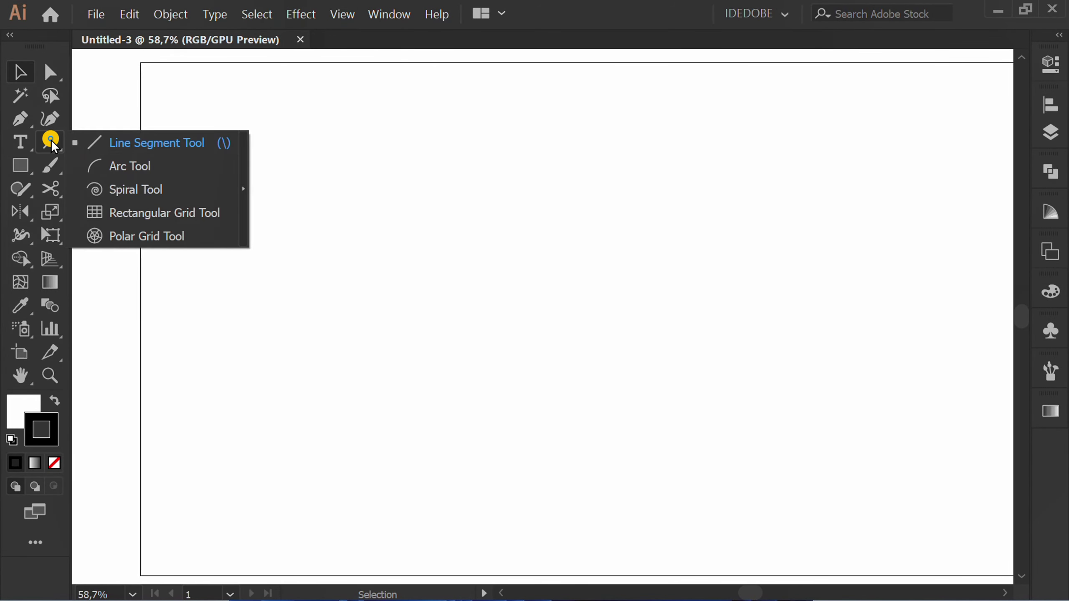
pyautogui.click(164, 142)
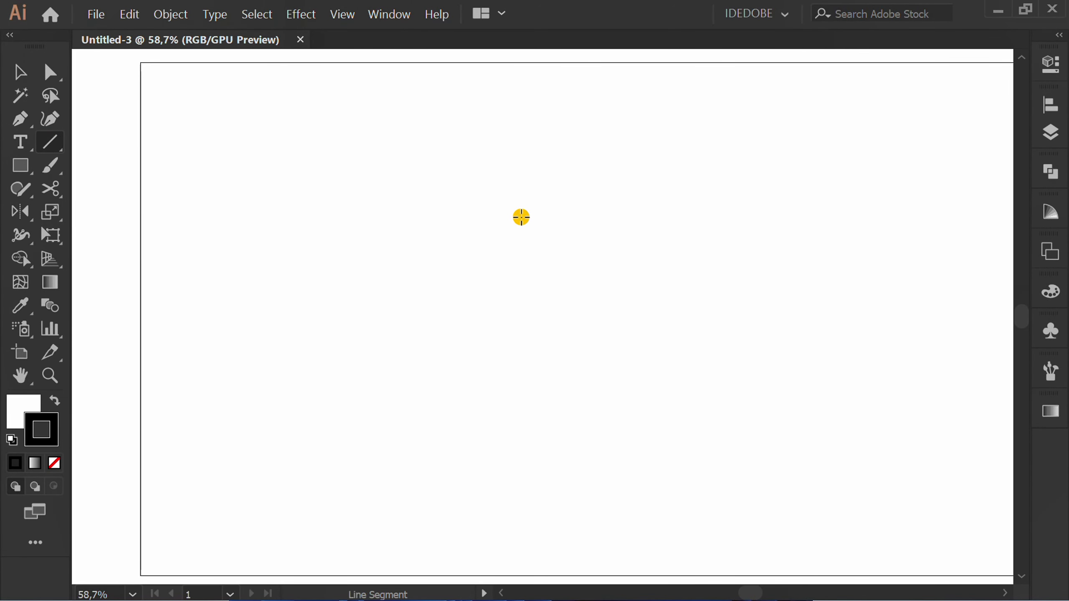
pyautogui.moveTo(524, 203); pyautogui.dragTo(514, 498)
# Centre the line horizontally on the artboard and convert it into a guide
pyautogui.press('v')
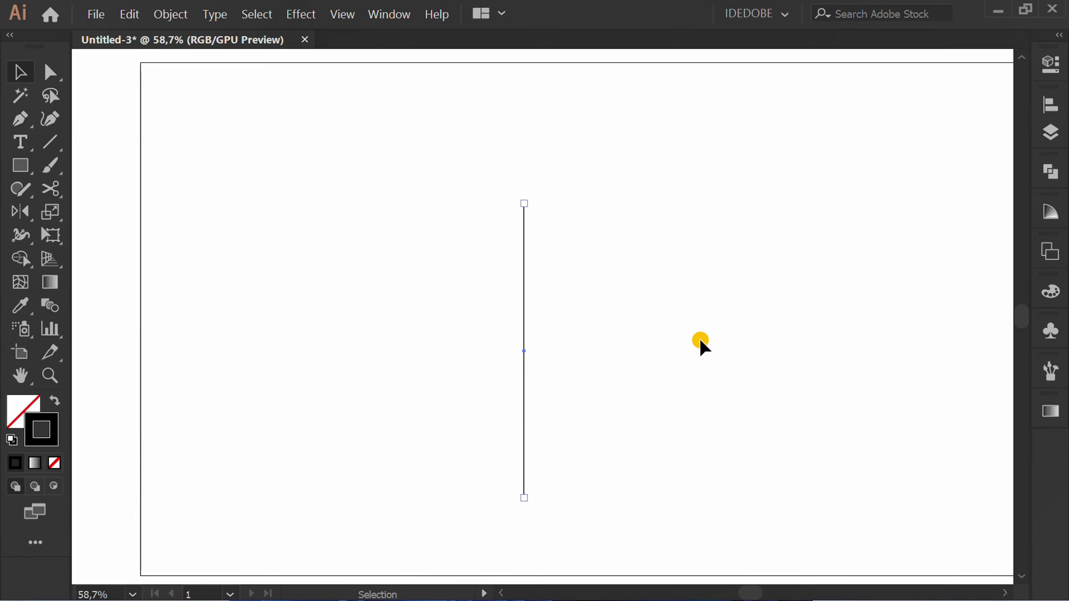
pyautogui.click(1049, 105)
pyautogui.click(855, 135)
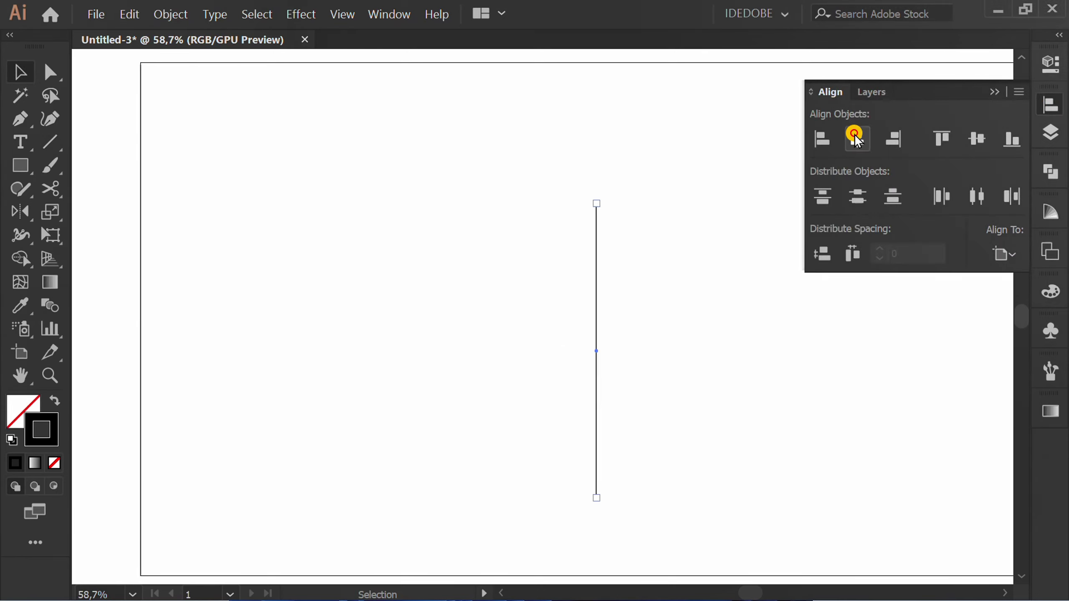
pyautogui.click(996, 92)
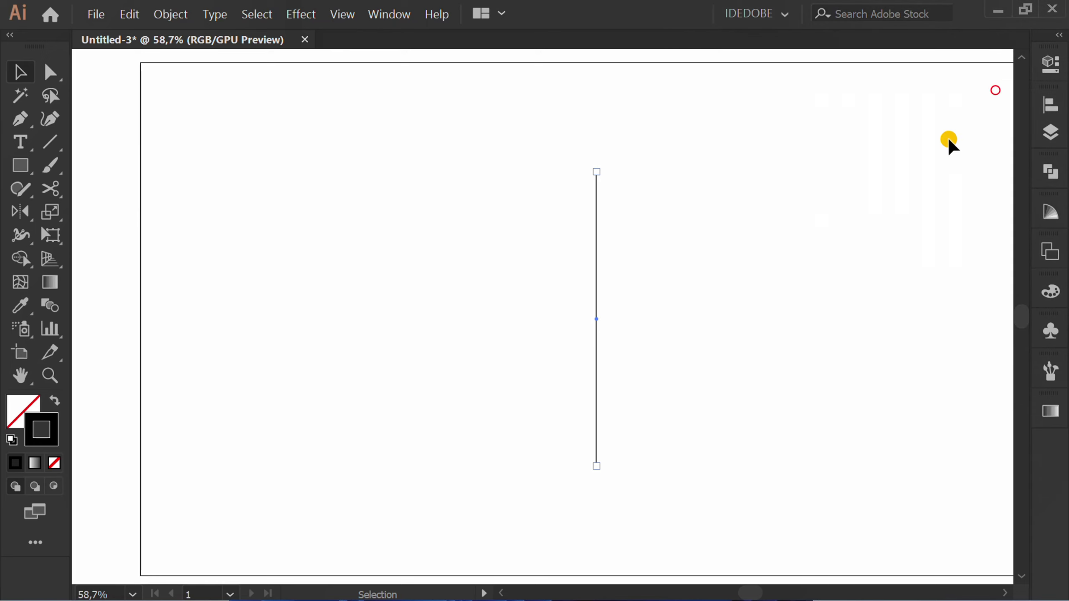
pyautogui.rightClick(497, 222)
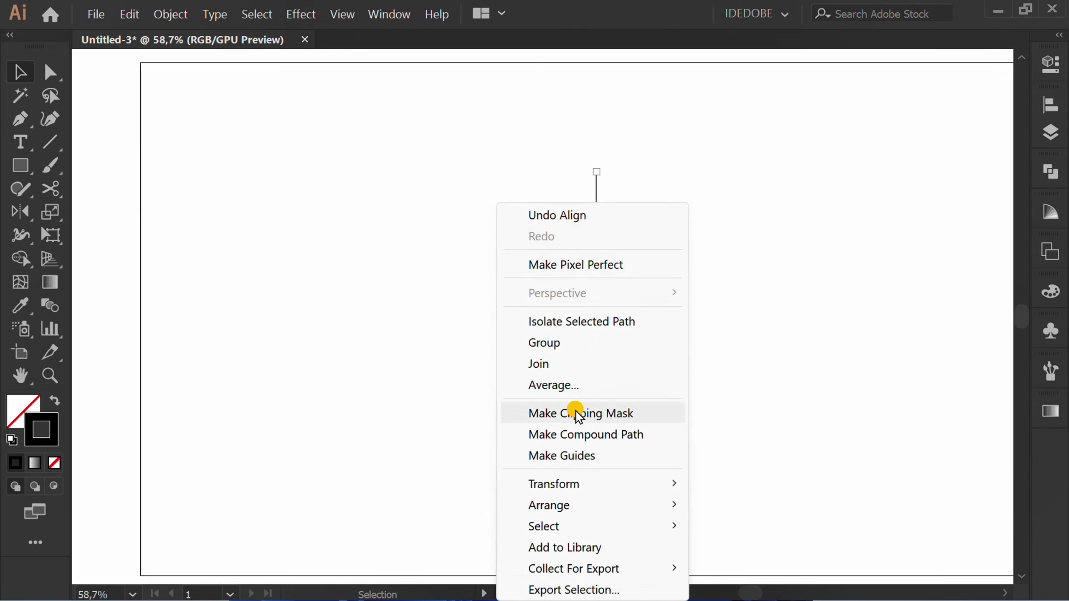
pyautogui.click(625, 458)
pyautogui.hotkey('ctrl', '-')
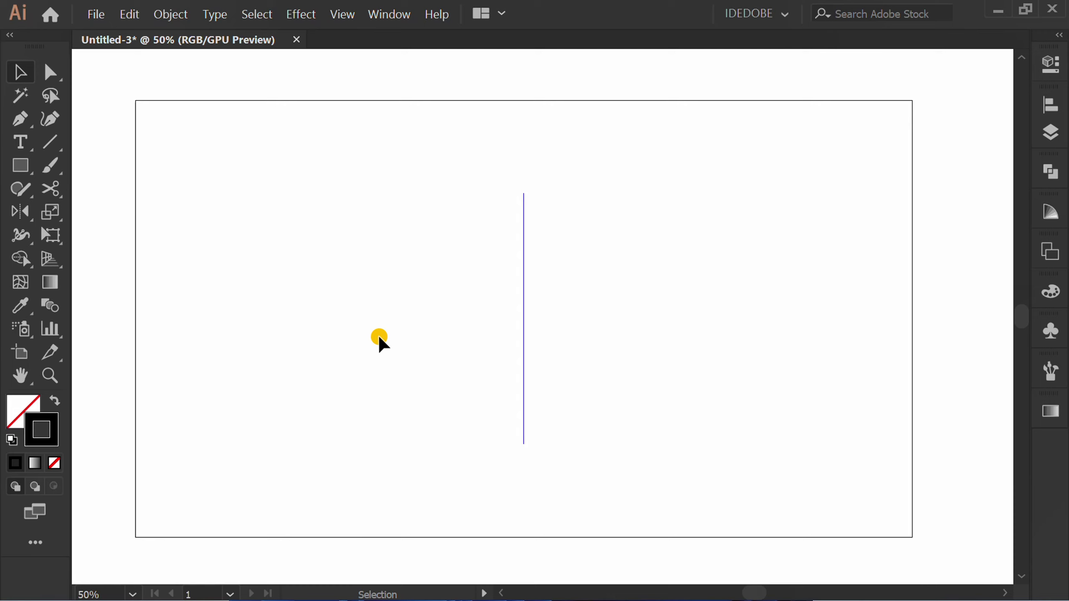
# Create a 600 × 100 pt rectangle and centre it horizontally and vertically on the artboard
pyautogui.press('m')
pyautogui.click(401, 289)
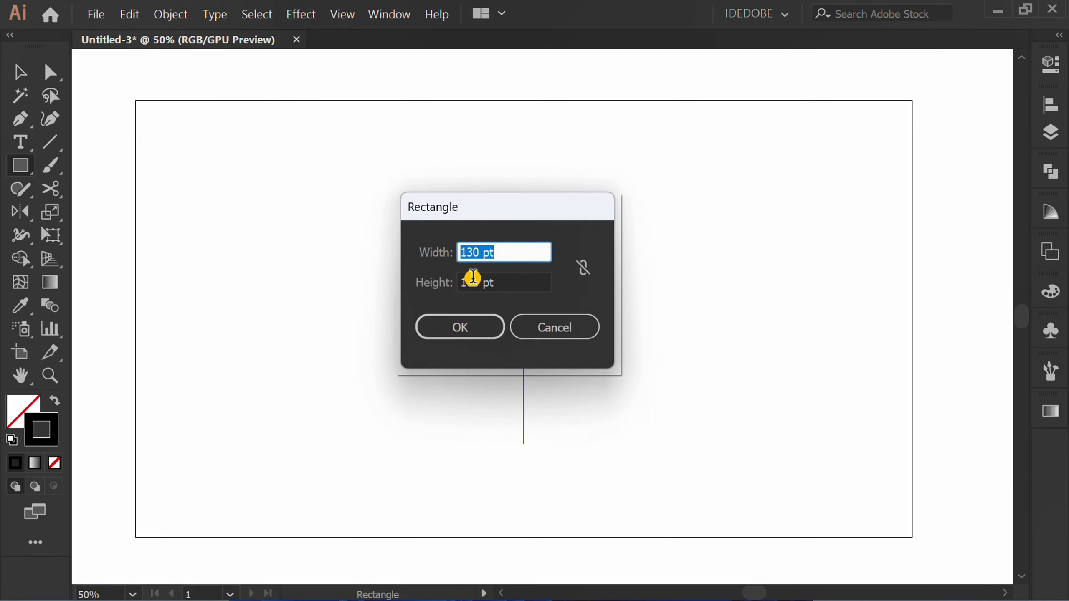
pyautogui.write('600')
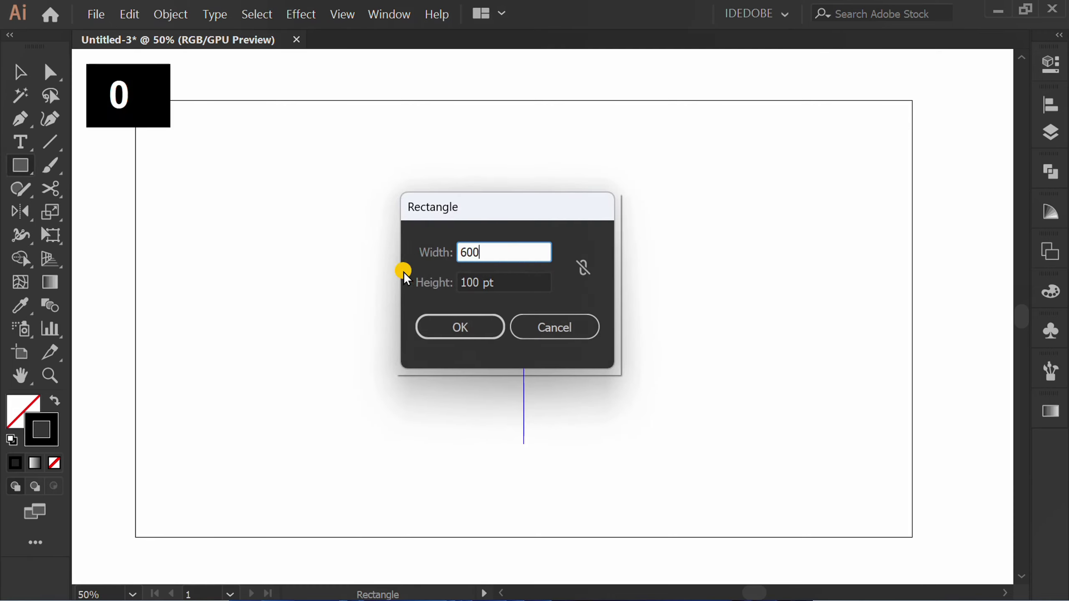
pyautogui.press('Tab')
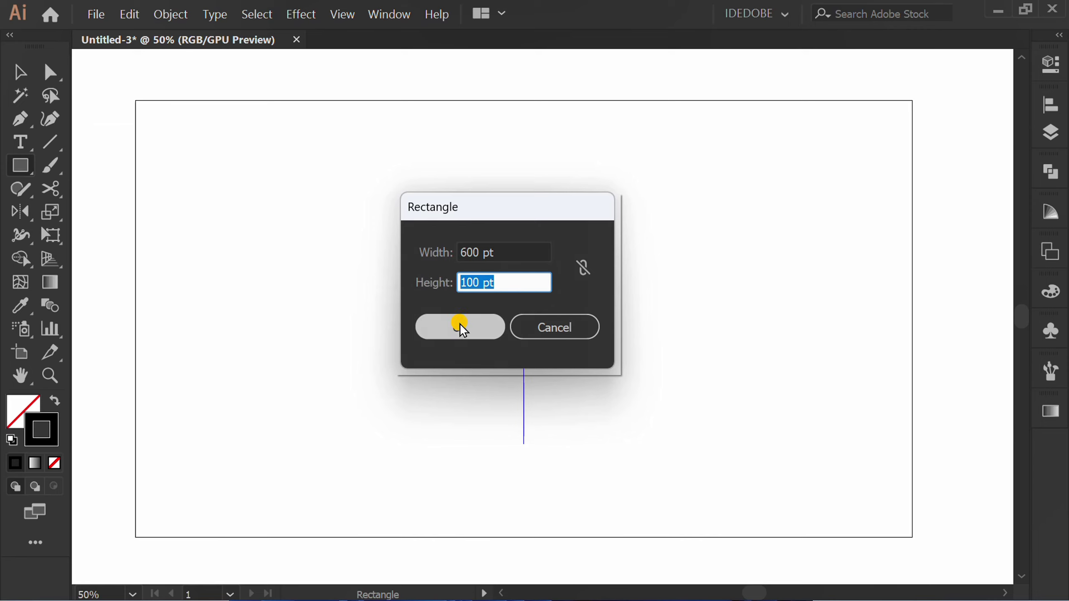
pyautogui.click(488, 332)
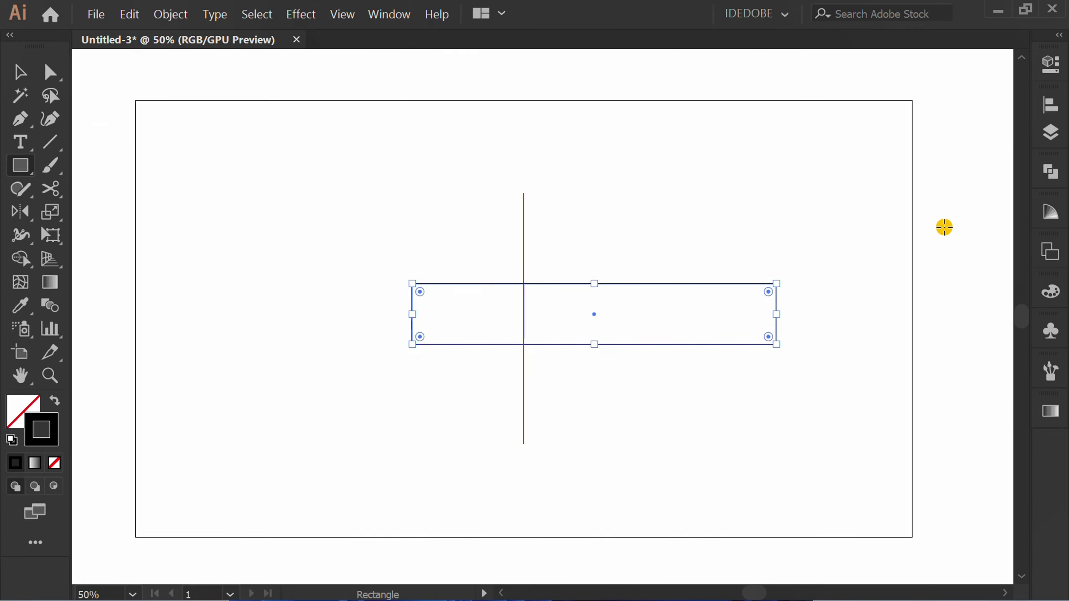
pyautogui.click(1047, 109)
pyautogui.click(856, 139)
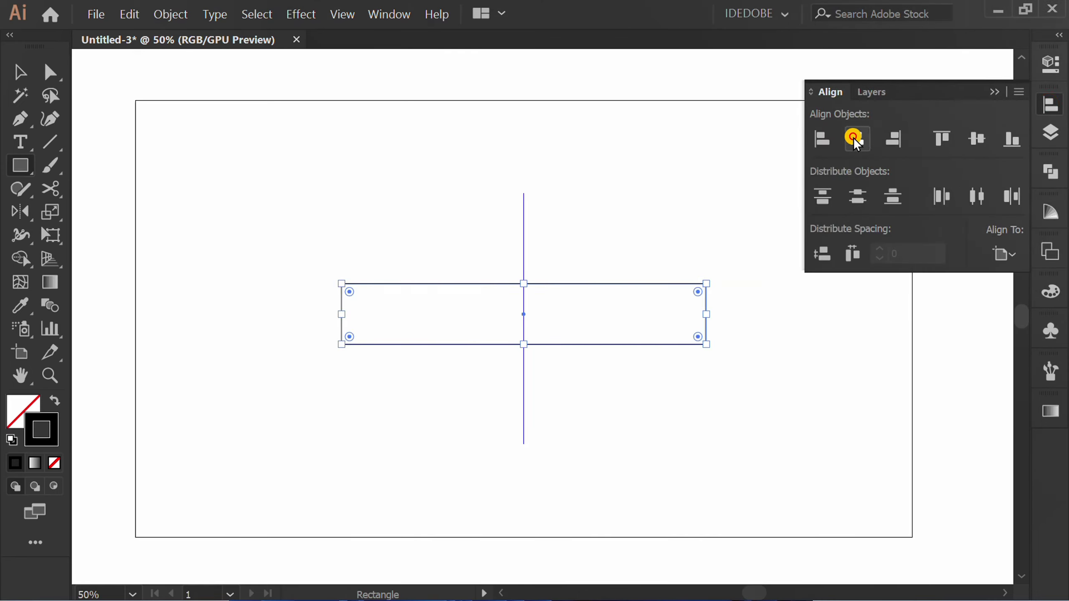
pyautogui.click(977, 137)
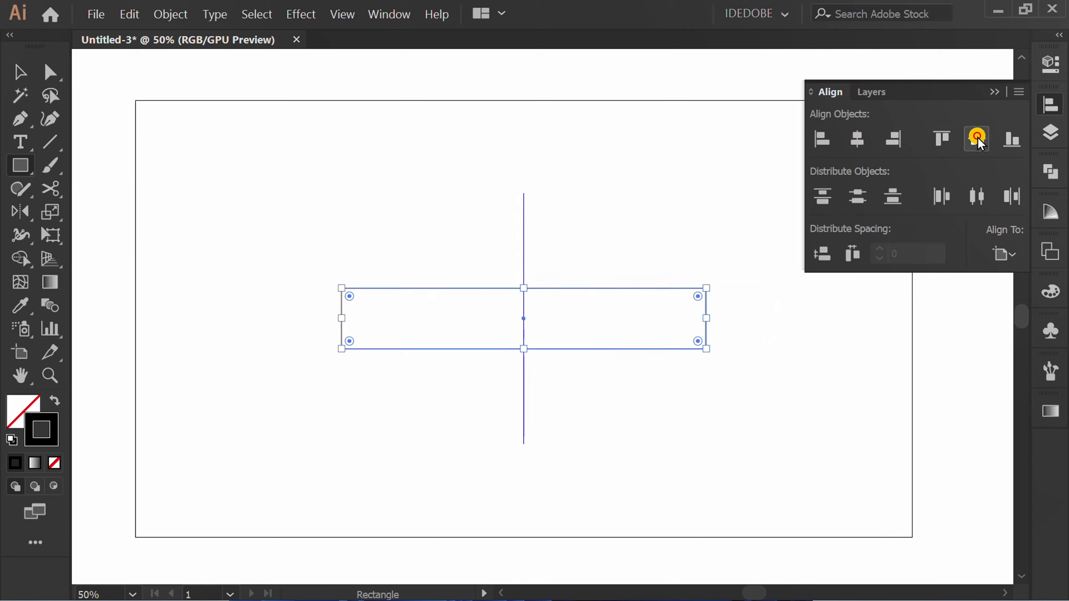
pyautogui.click(994, 91)
# Add a second rectangle 130 pt wide by 100 pt tall
pyautogui.click(325, 230)
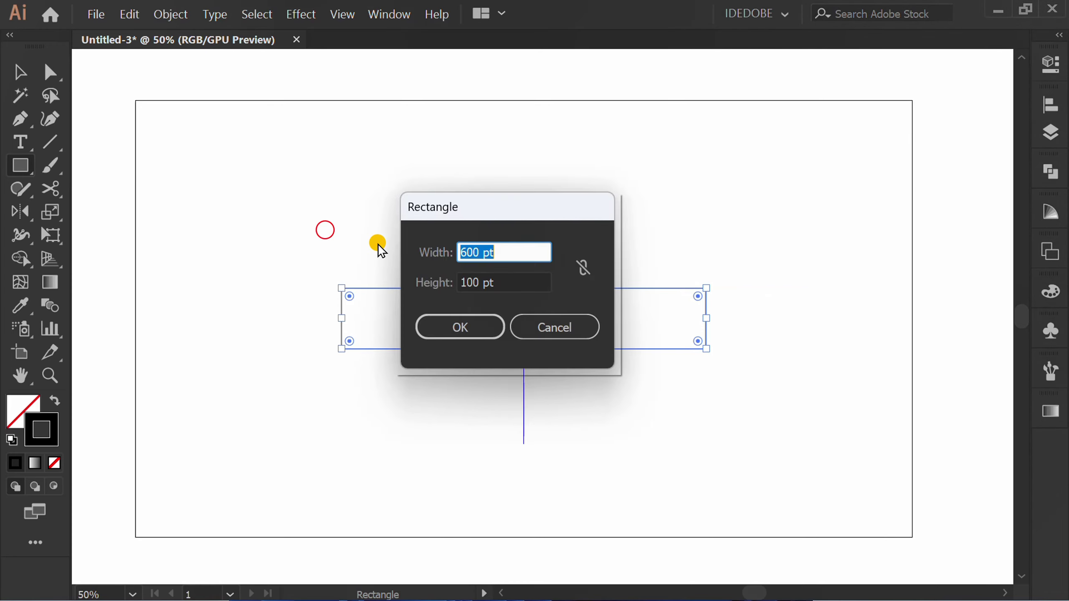
pyautogui.click(515, 249)
pyautogui.write('130')
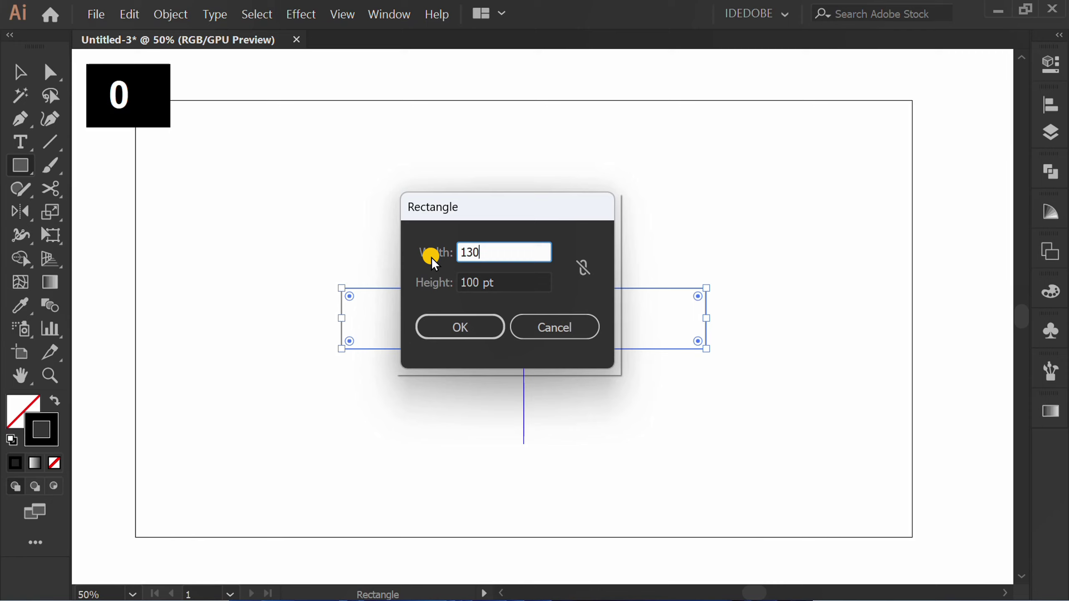
pyautogui.click(484, 327)
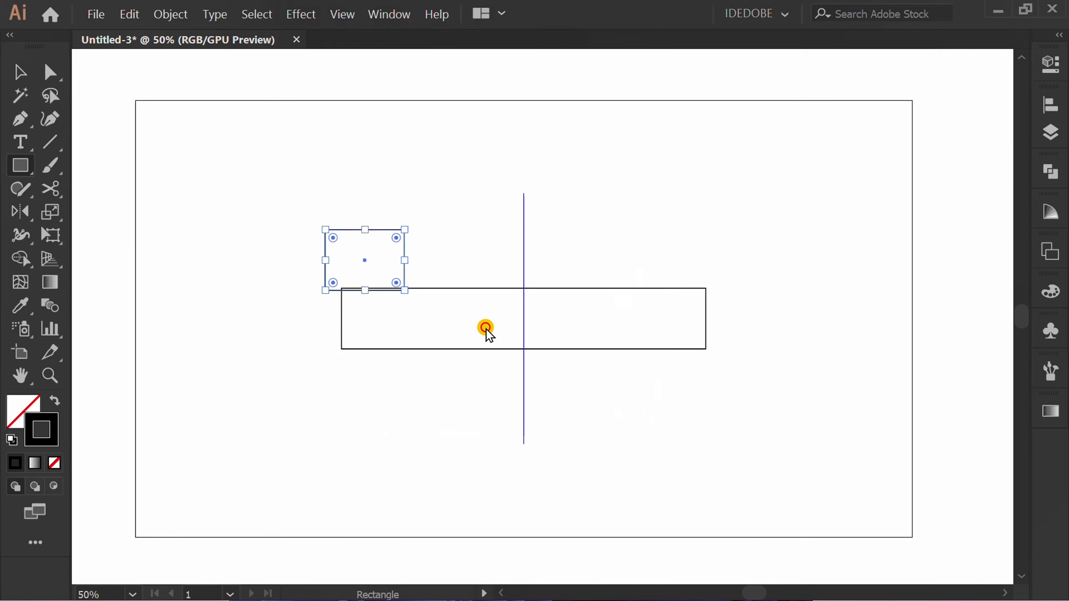
# Move the small rectangle so it overlaps the long rectangle's left end
pyautogui.press('v')
pyautogui.click(393, 385)
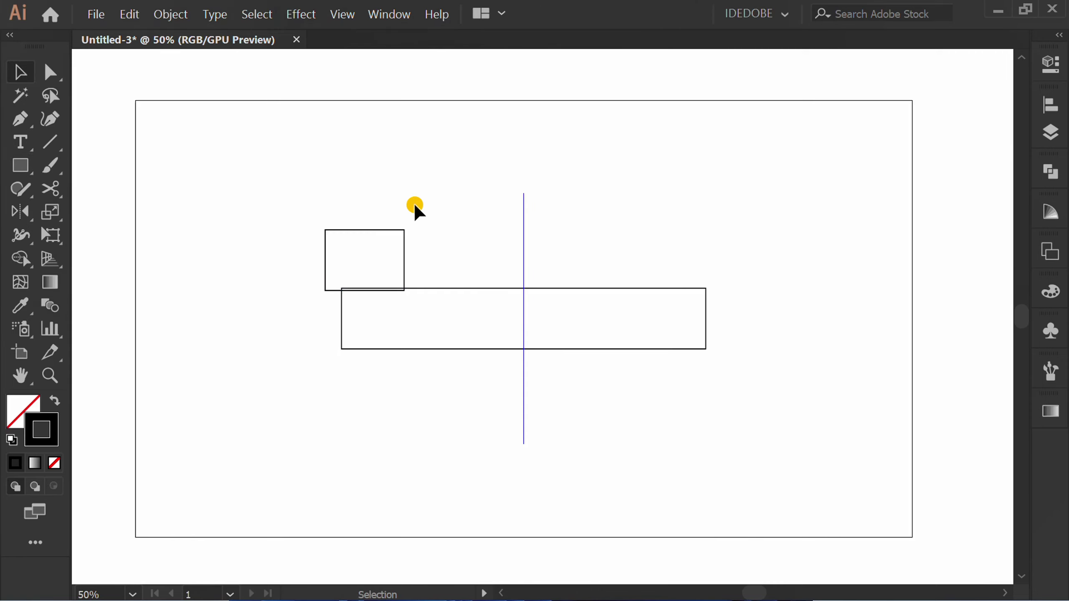
pyautogui.moveTo(393, 242); pyautogui.dragTo(305, 325)
pyautogui.hotkey('ctrl', '=')
pyautogui.moveTo(282, 243); pyautogui.dragTo(201, 376)
pyautogui.hotkey('shift', 'Right')
pyautogui.hotkey('shift', 'Right')
pyautogui.hotkey('shift', 'Right')
pyautogui.hotkey('shift', 'Right')
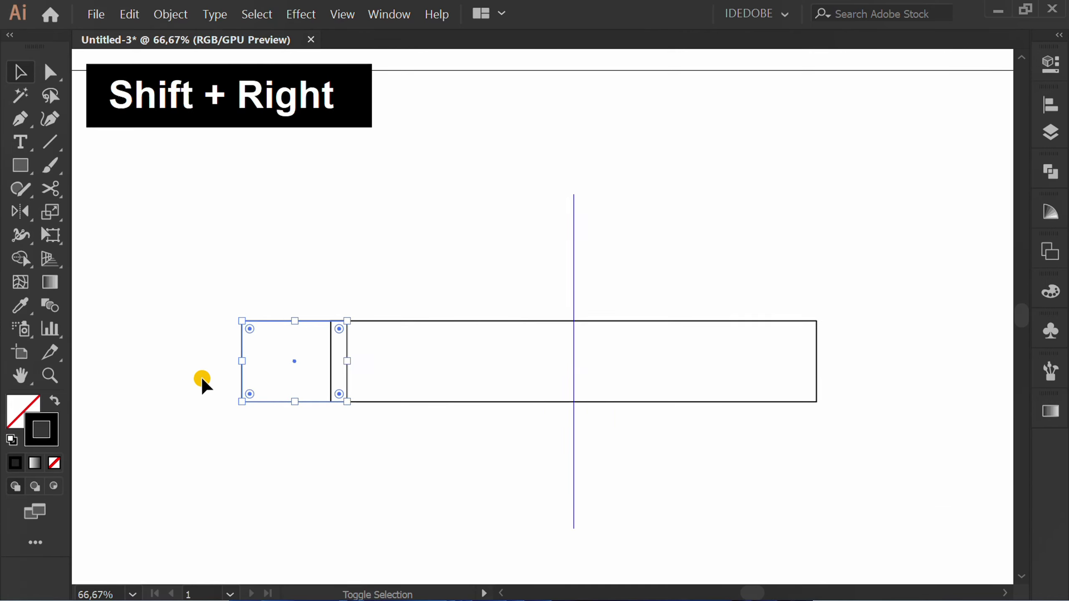
pyautogui.hotkey('shift', 'Up')
pyautogui.hotkey('shift', 'Up')
pyautogui.hotkey('shift', 'Up')
pyautogui.hotkey('shift', 'Up')
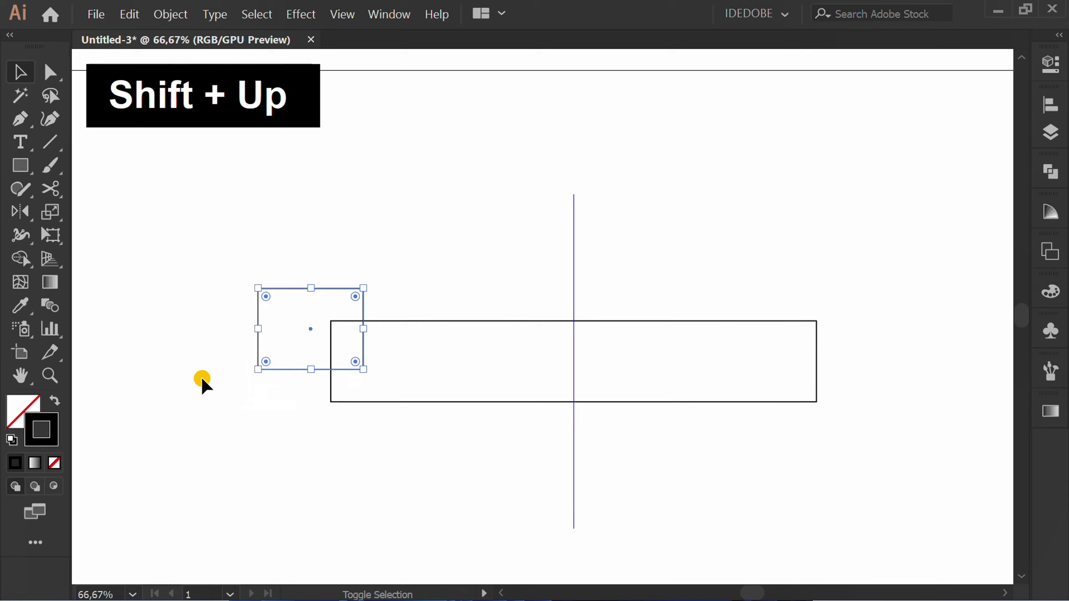
pyautogui.click(200, 376)
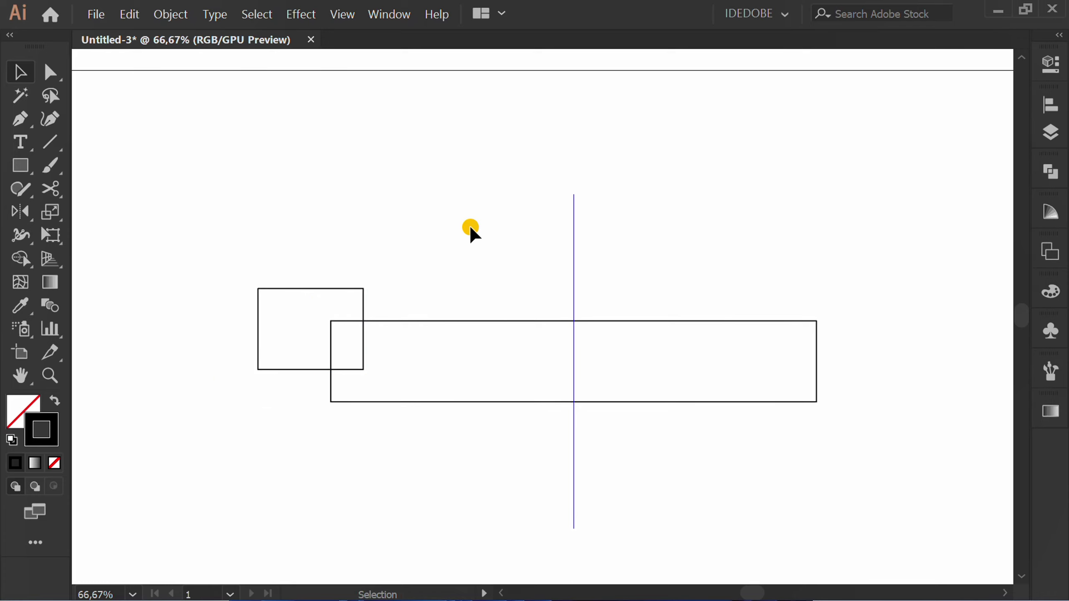
# Fill both rectangles with light grey R=242 G=242 B=242
pyautogui.moveTo(470, 227); pyautogui.dragTo(347, 397)
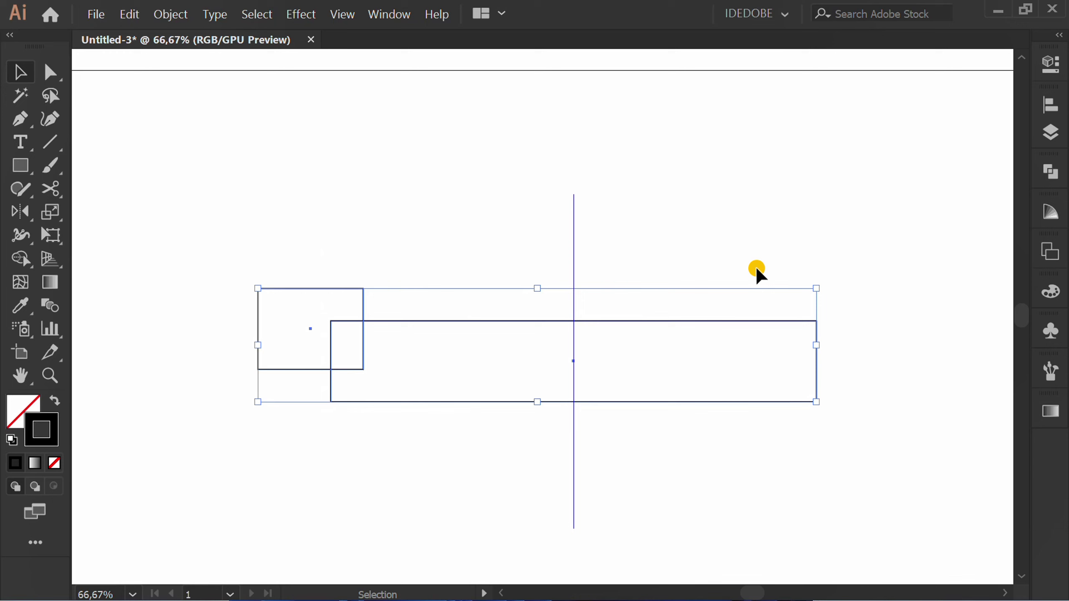
pyautogui.click(1050, 65)
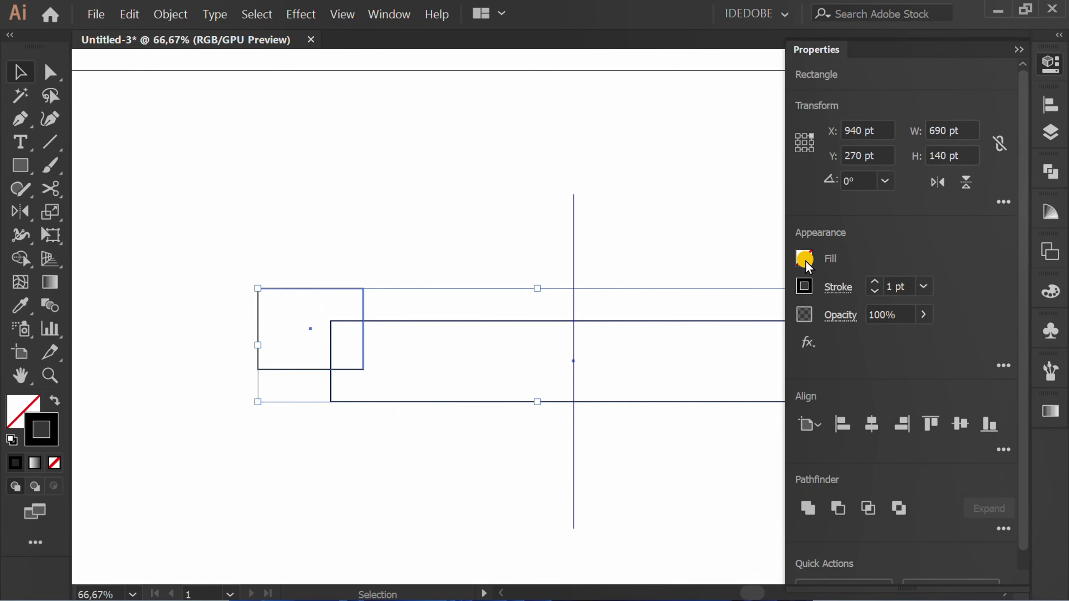
pyautogui.click(804, 258)
pyautogui.click(742, 402)
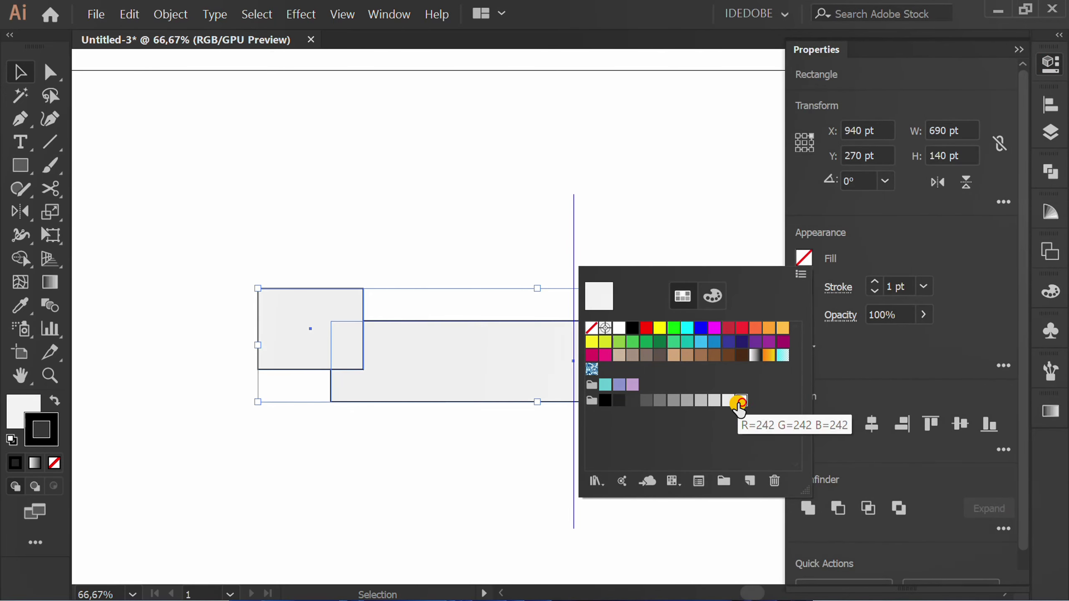
pyautogui.click(382, 456)
pyautogui.click(388, 469)
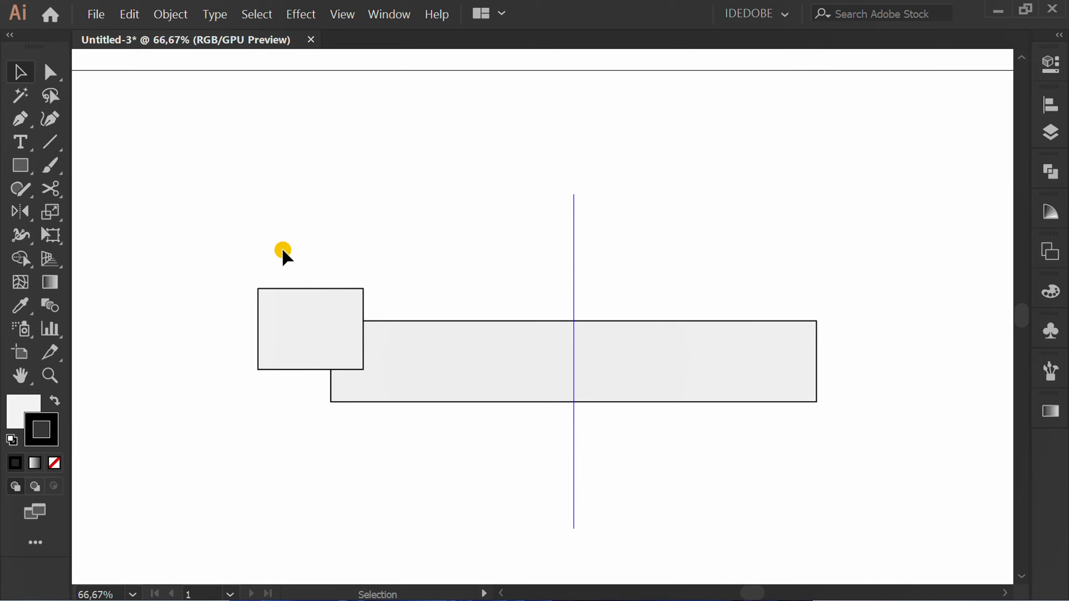
# Send the small rectangle behind the wide one with Ctrl+[
pyautogui.moveTo(228, 331); pyautogui.dragTo(223, 331)
pyautogui.hotkey('ctrl', '[')
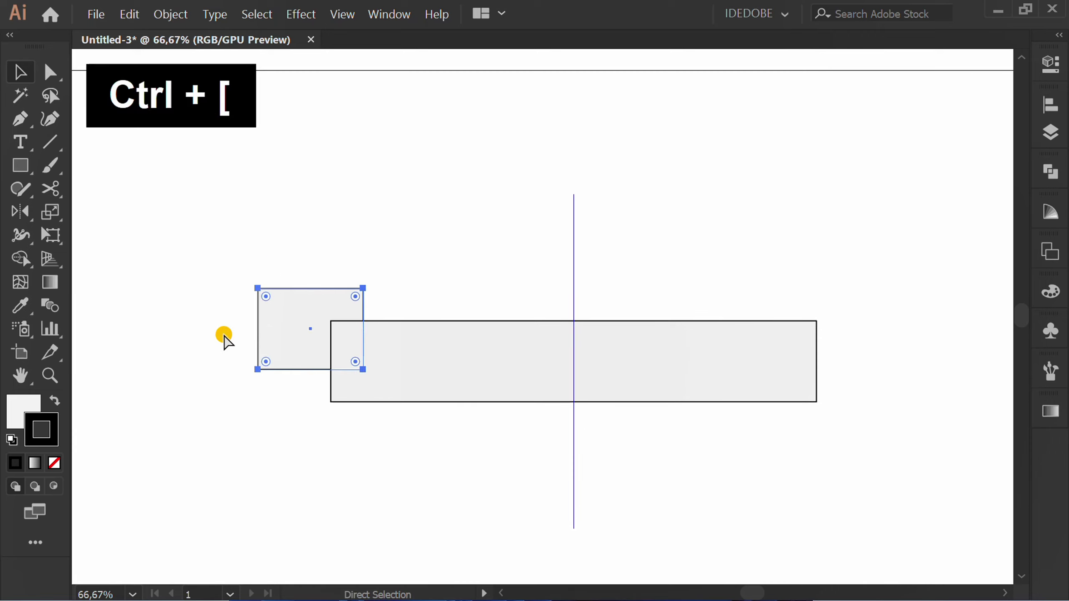
pyautogui.click(268, 417)
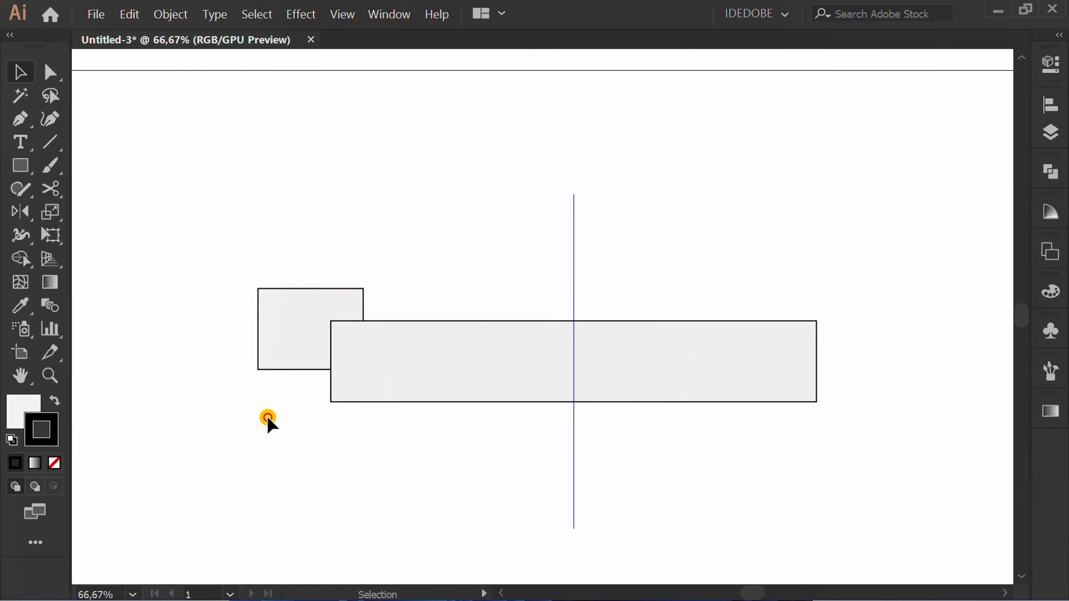
# Add a midpoint anchor on the small rectangle's left edge and push it inward to notch the tail
pyautogui.press('+')
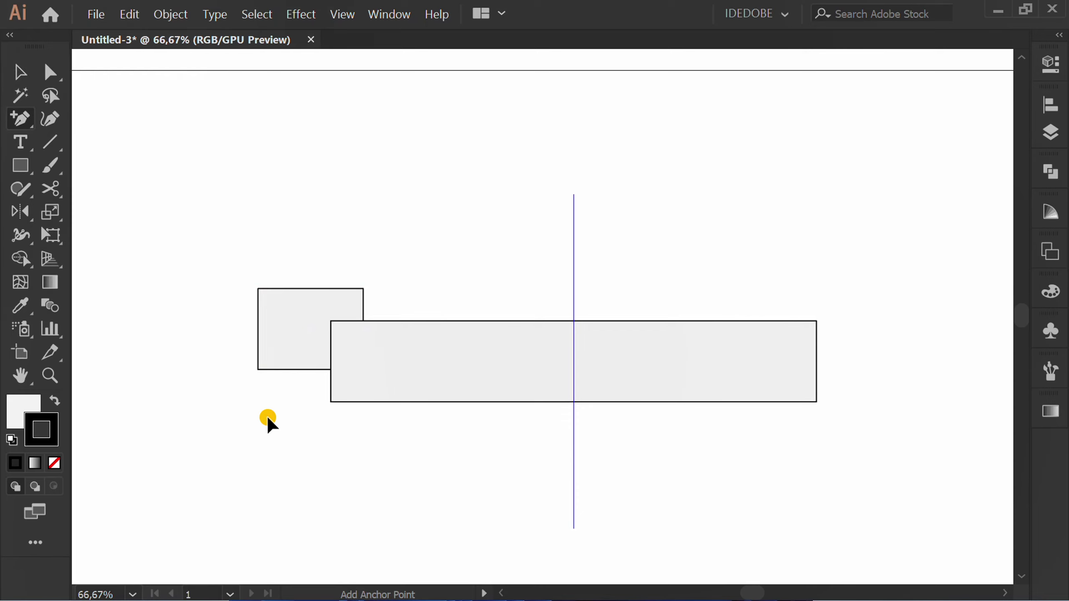
pyautogui.click(257, 328)
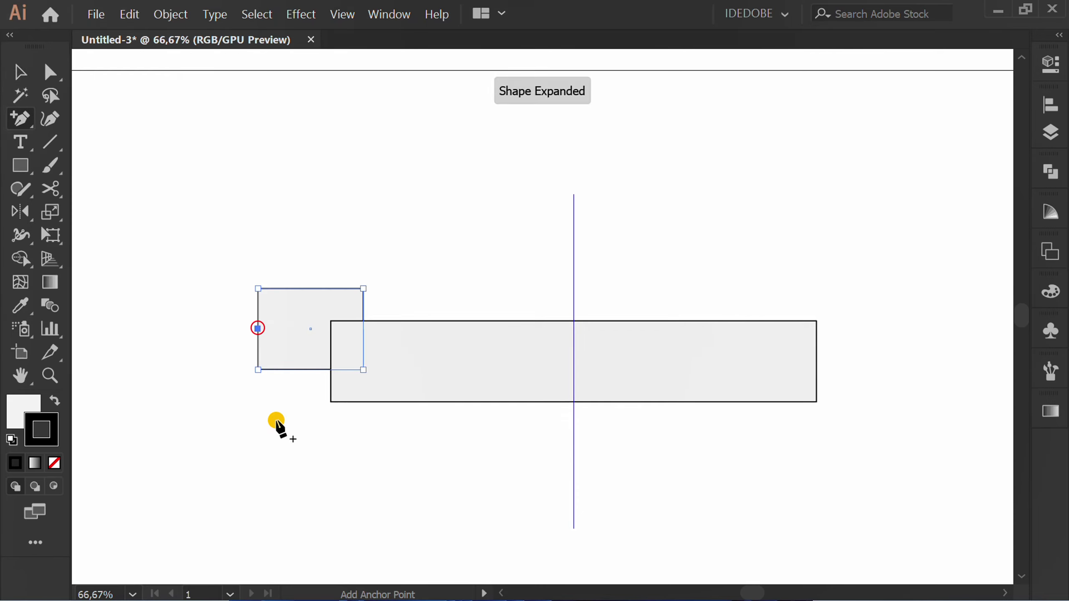
pyautogui.press('Right')
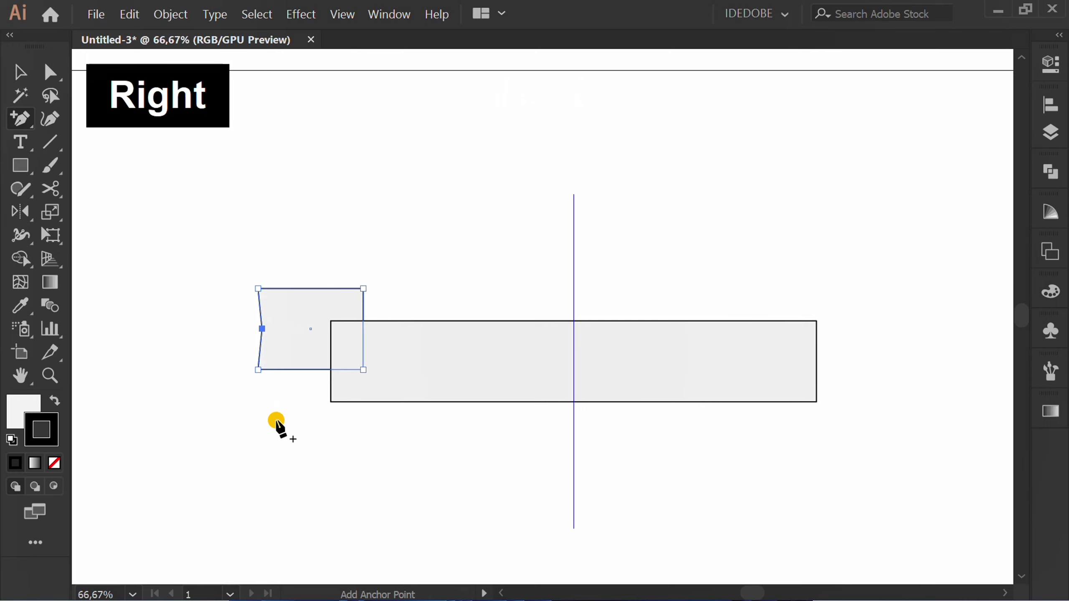
pyautogui.press('Right')
pyautogui.press('Right')
pyautogui.press('Right')
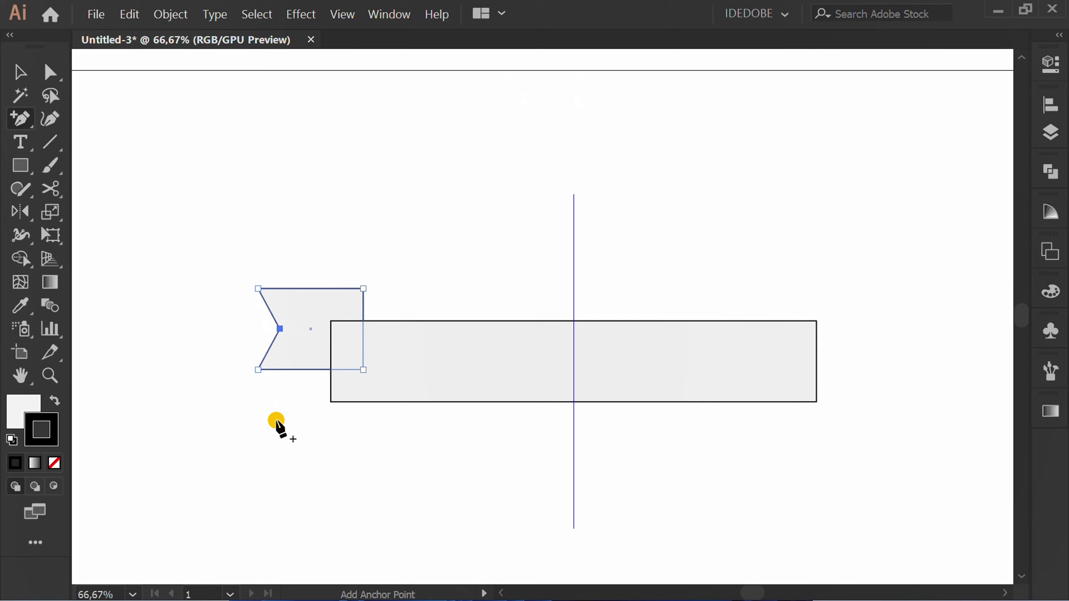
pyautogui.press('v')
pyautogui.click(277, 422)
pyautogui.moveTo(543, 296); pyautogui.dragTo(521, 327)
# Apply an Arch warp with -20% bend to the long banner
pyautogui.moveTo(490, 400); pyautogui.dragTo(490, 400)
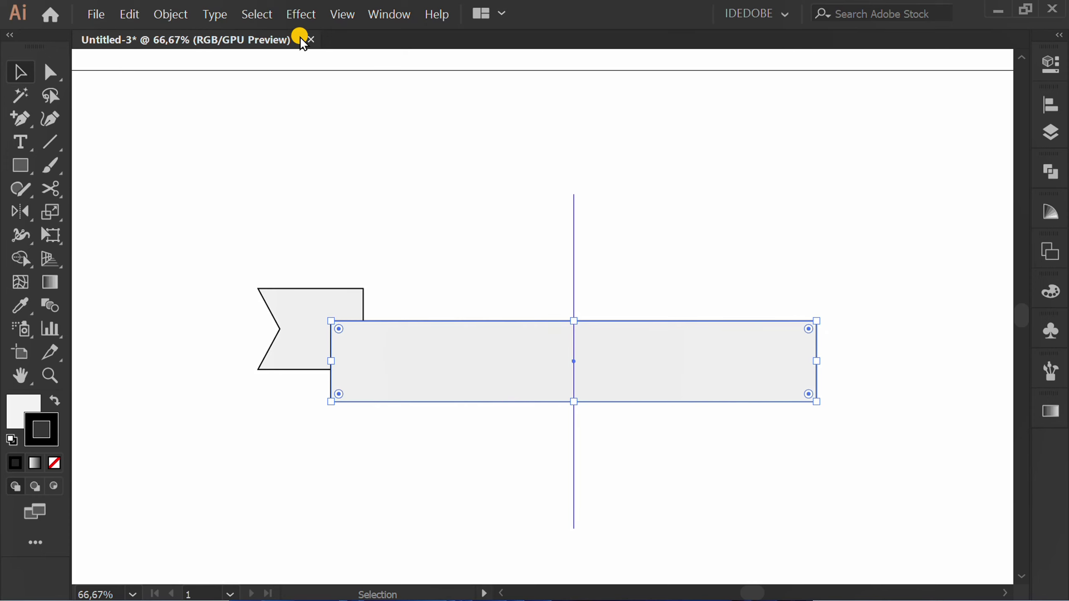
pyautogui.click(300, 13)
pyautogui.moveTo(382, 263)
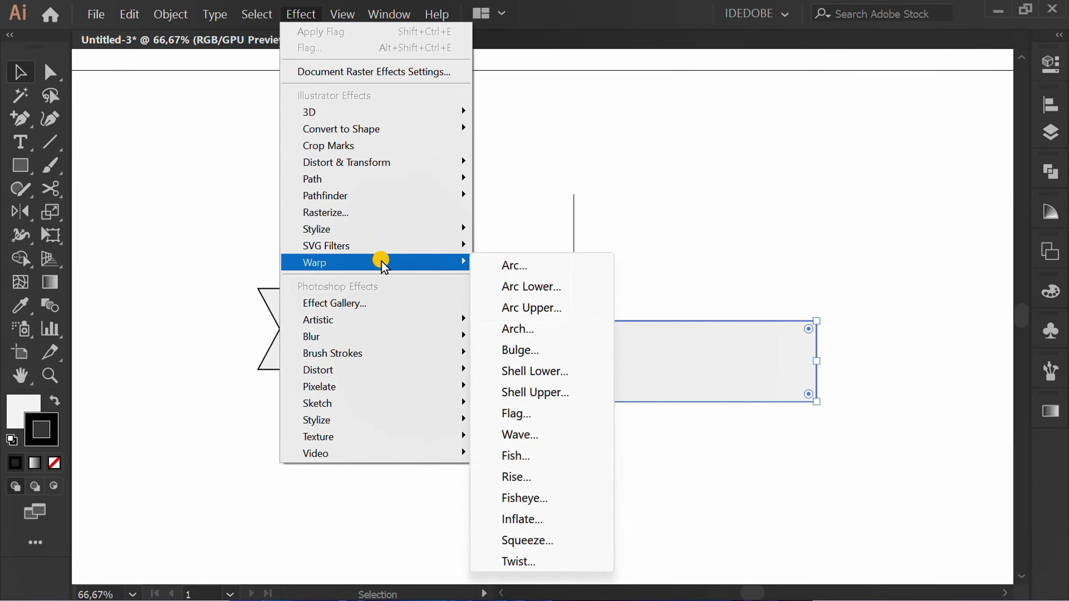
pyautogui.click(556, 326)
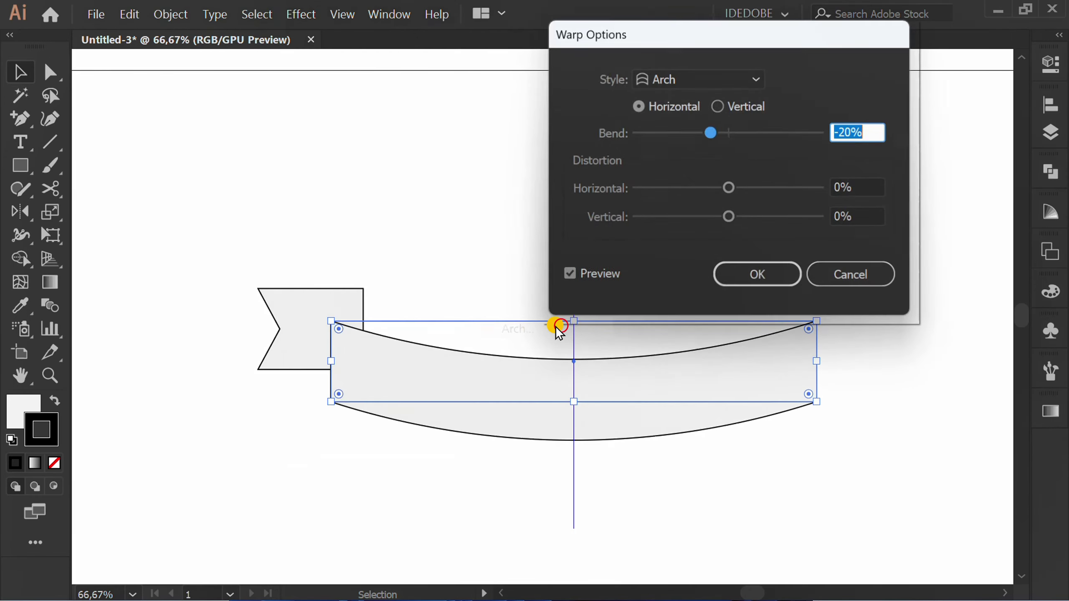
pyautogui.write('-23')
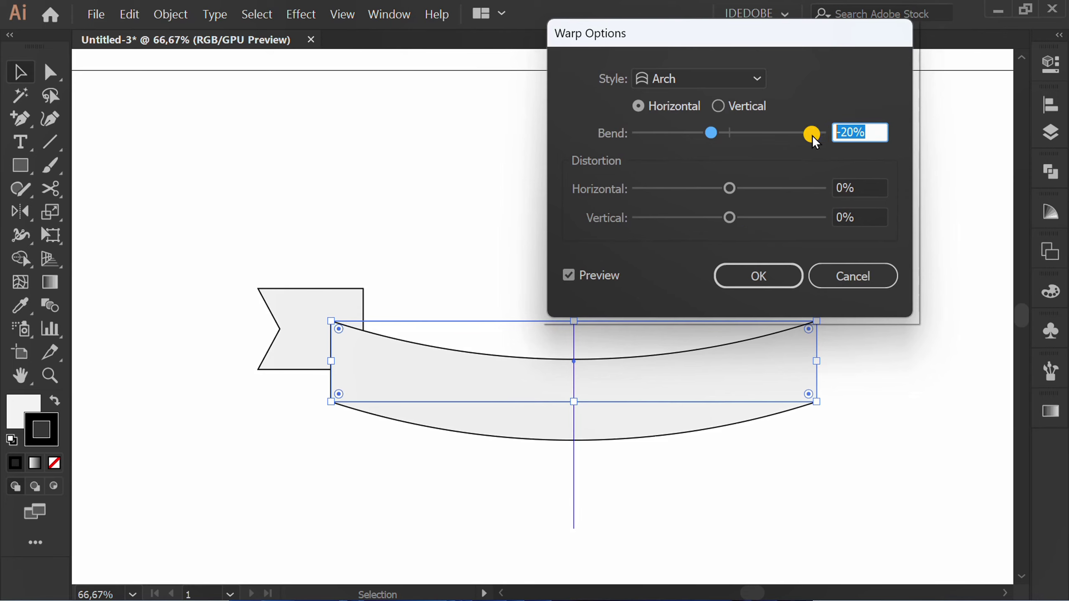
pyautogui.press('Up')
pyautogui.press('Up')
pyautogui.press('Up')
pyautogui.click(785, 273)
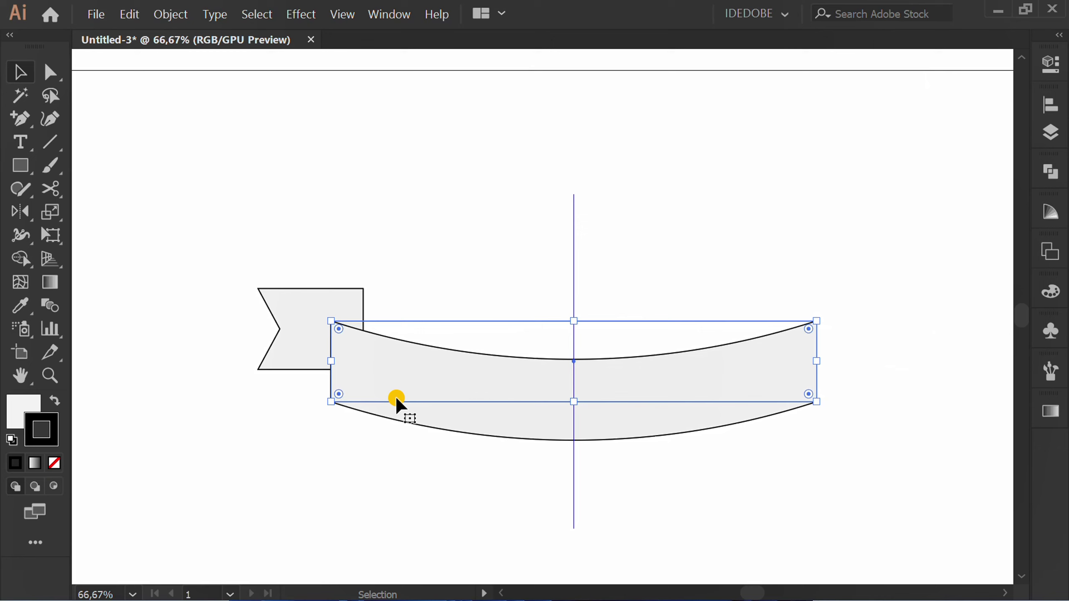
pyautogui.click(277, 439)
# Apply a Flag warp with -20% bend to the notched tail
pyautogui.moveTo(298, 244); pyautogui.dragTo(245, 345)
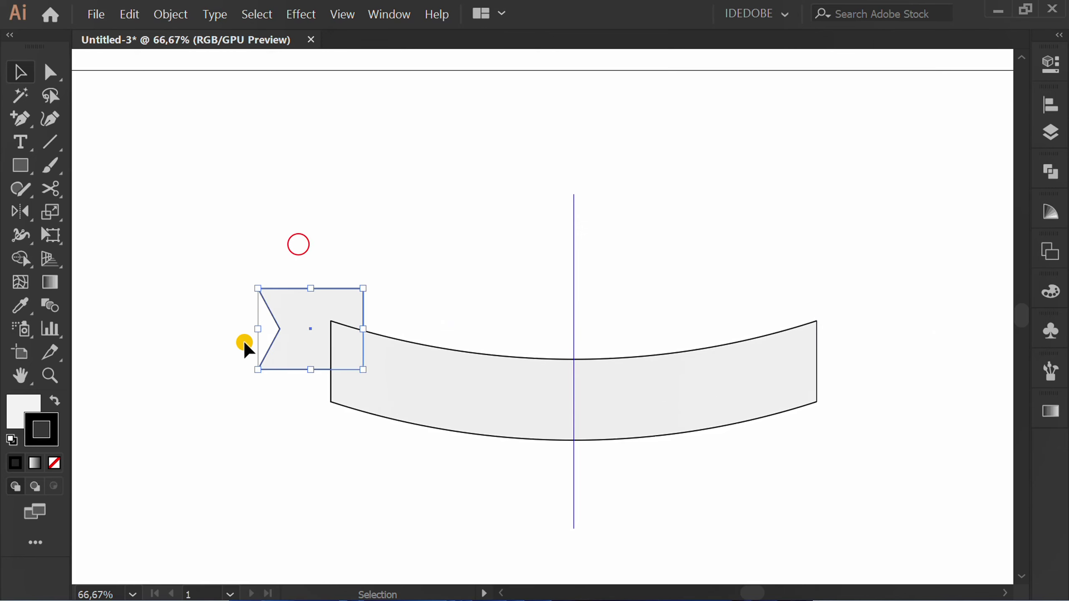
pyautogui.click(304, 15)
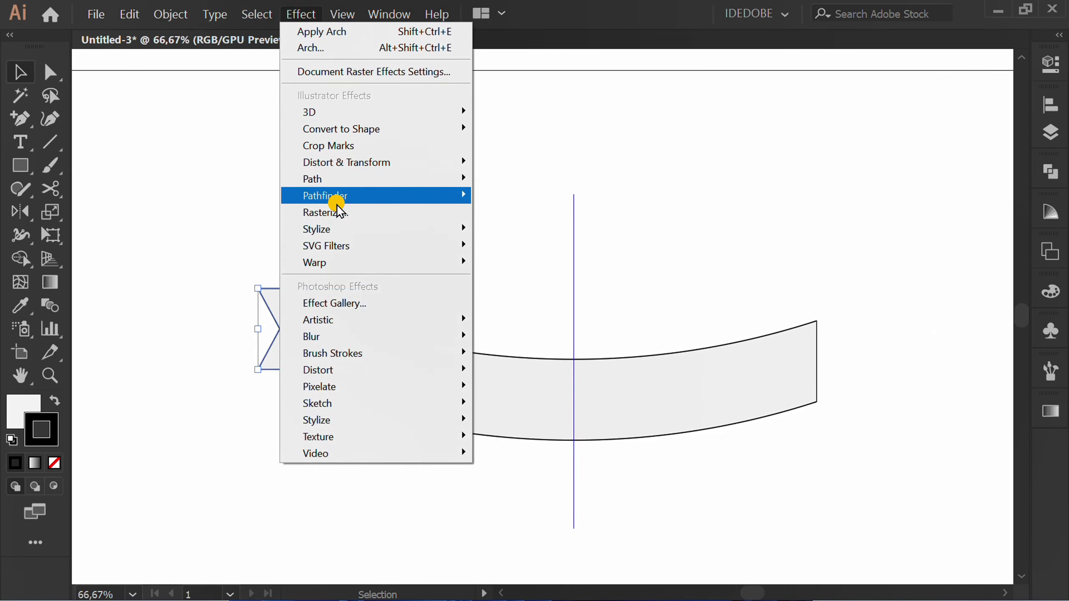
pyautogui.moveTo(341, 261)
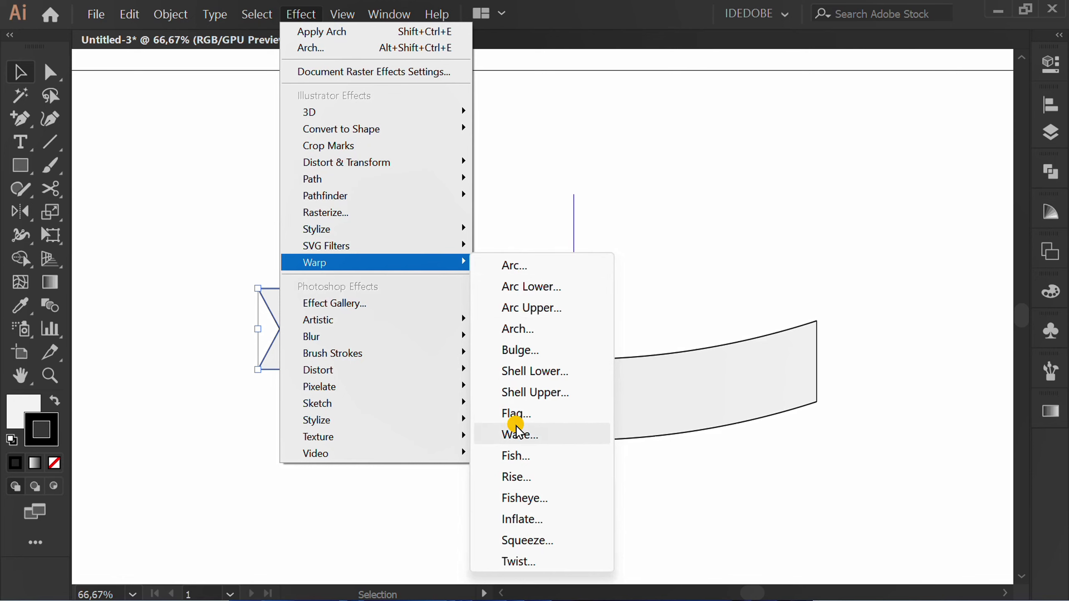
pyautogui.click(557, 413)
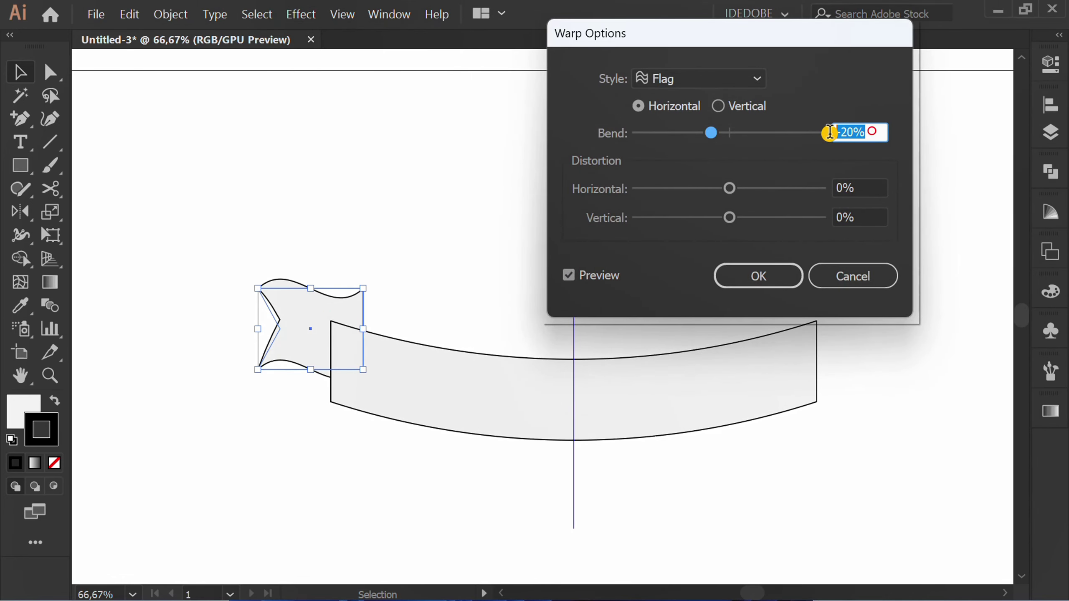
pyautogui.click(744, 283)
pyautogui.click(253, 463)
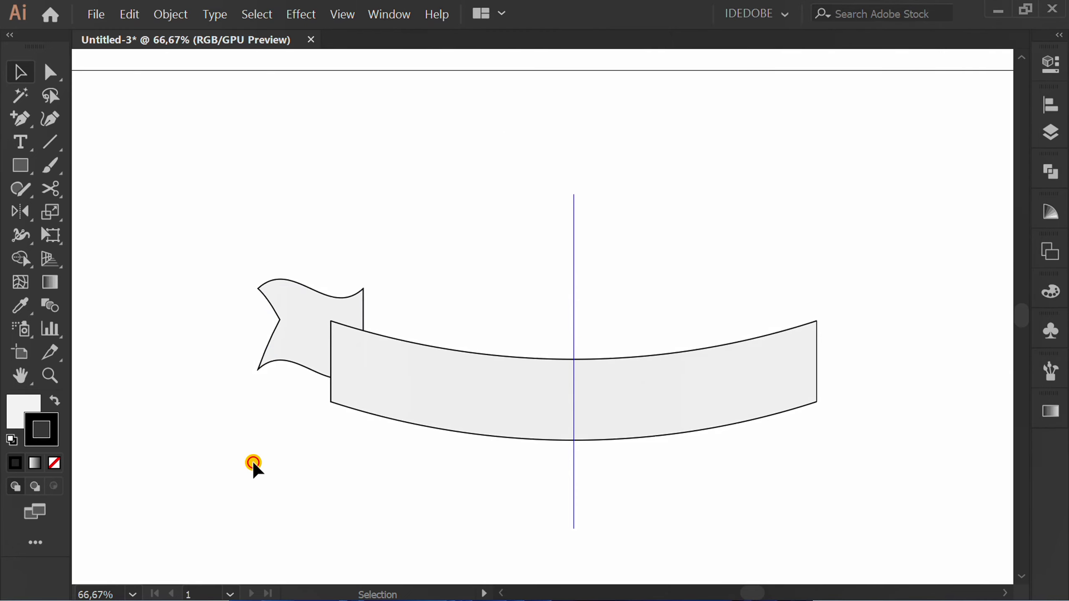
pyautogui.hotkey('ctrl', '+')
pyautogui.hotkey('ctrl', '+')
pyautogui.hotkey('ctrl', '+')
# Expand the appearance of the arched banner and waved tail, then ungroup them
pyautogui.moveTo(653, 116); pyautogui.dragTo(314, 362)
pyautogui.click(171, 12)
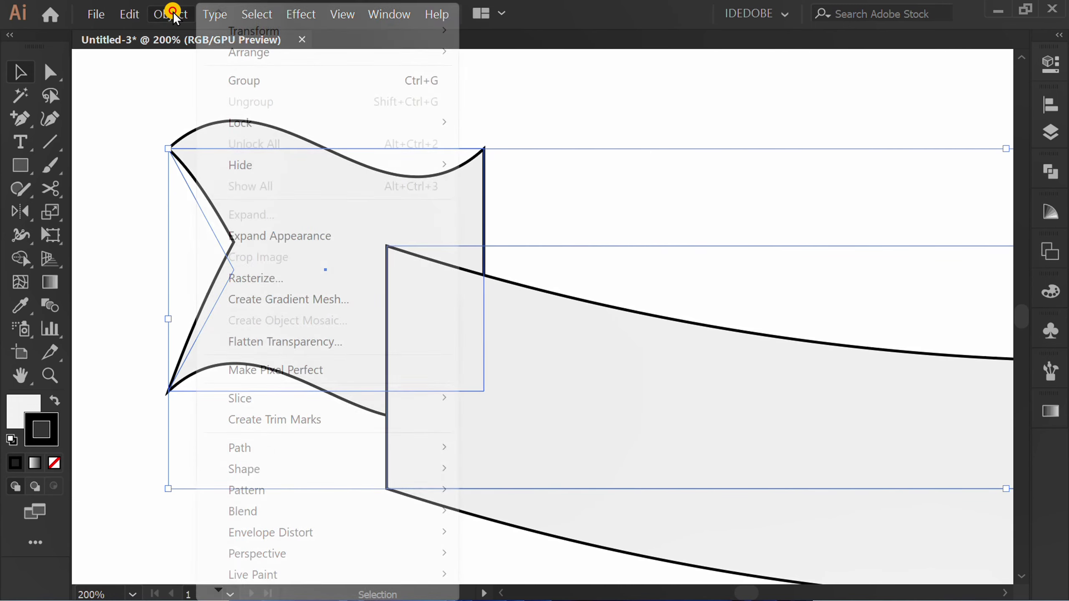
pyautogui.click(311, 238)
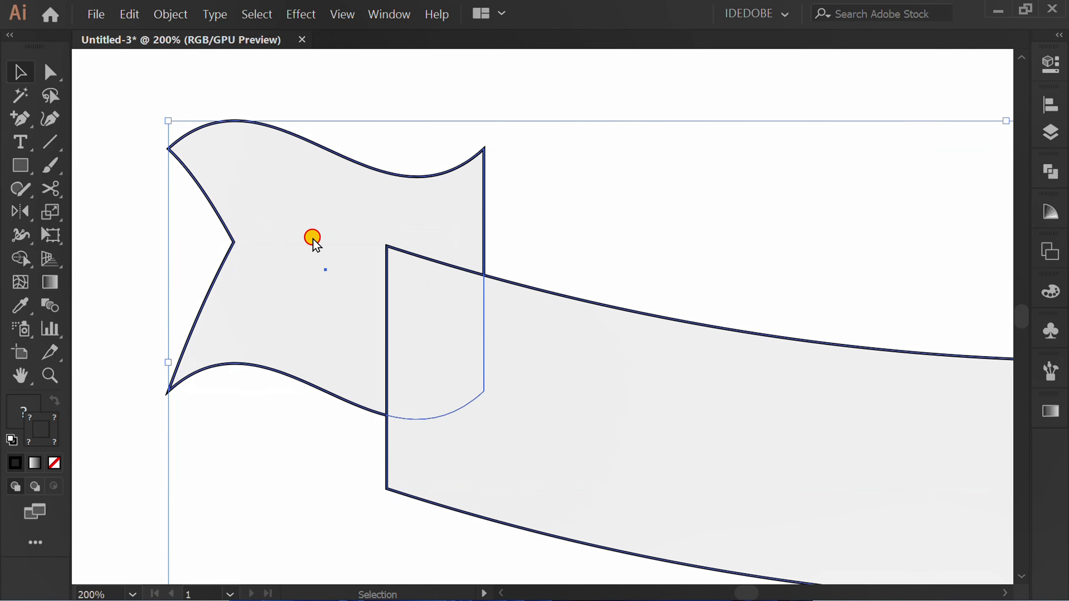
pyautogui.rightClick(280, 200)
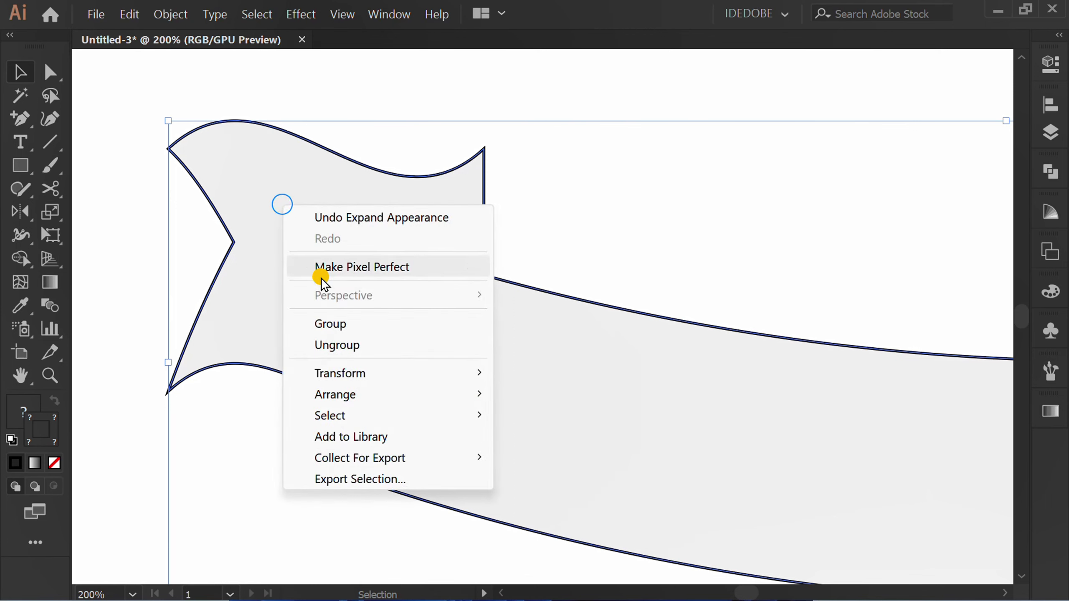
pyautogui.click(359, 342)
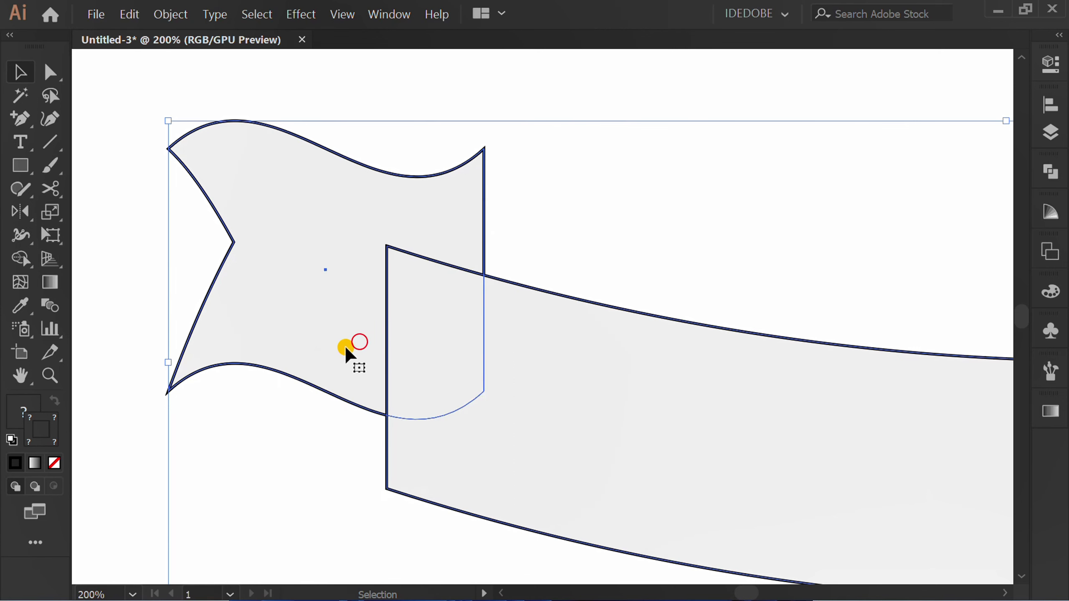
pyautogui.click(136, 426)
# Delete the loose duplicate fill shapes left over from the tail and banner
pyautogui.click(309, 290)
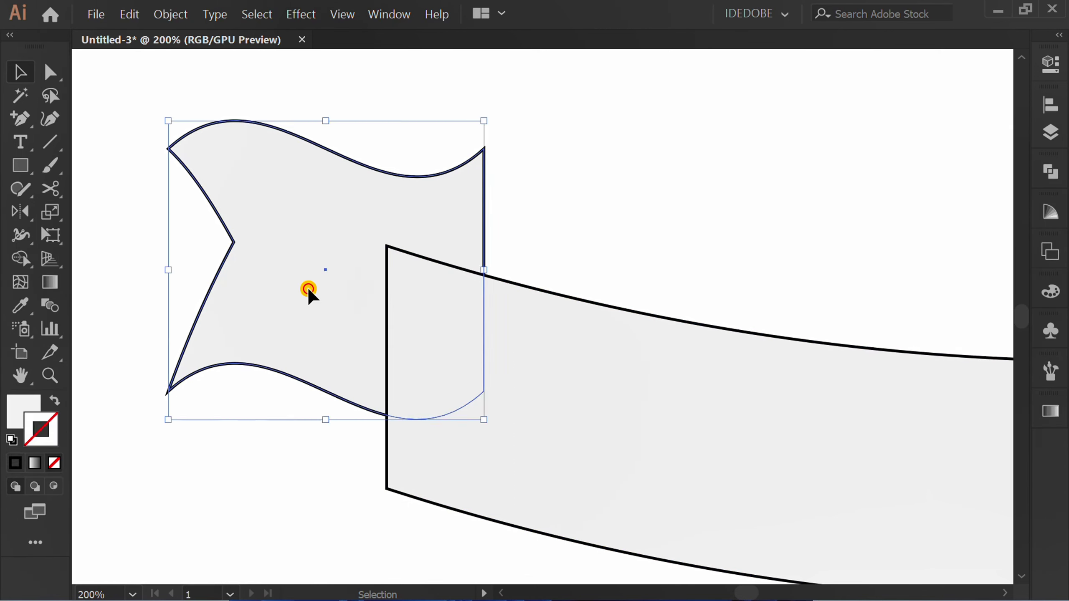
pyautogui.moveTo(310, 292); pyautogui.dragTo(317, 354)
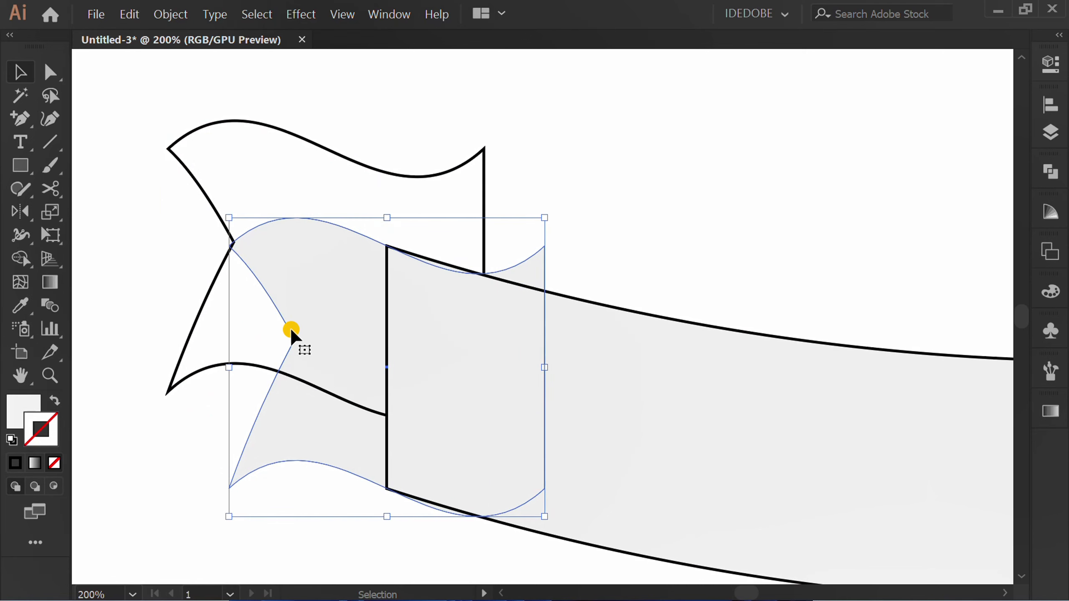
pyautogui.press('Delete')
pyautogui.moveTo(601, 391); pyautogui.dragTo(662, 343)
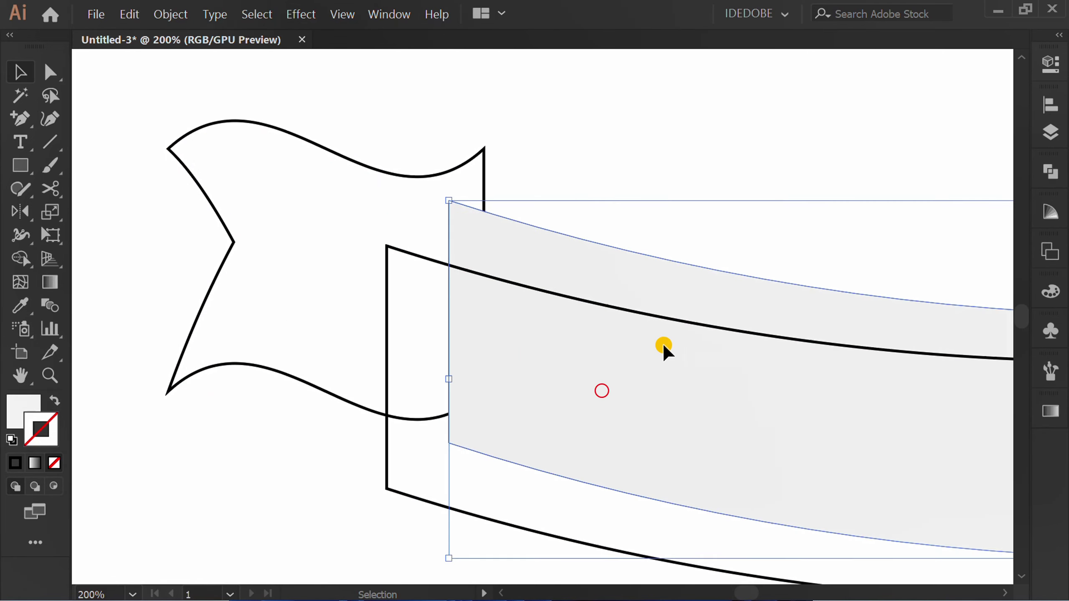
pyautogui.press('Delete')
# Fill the remaining tail and banner outlines with light grey
pyautogui.moveTo(597, 115); pyautogui.dragTo(377, 349)
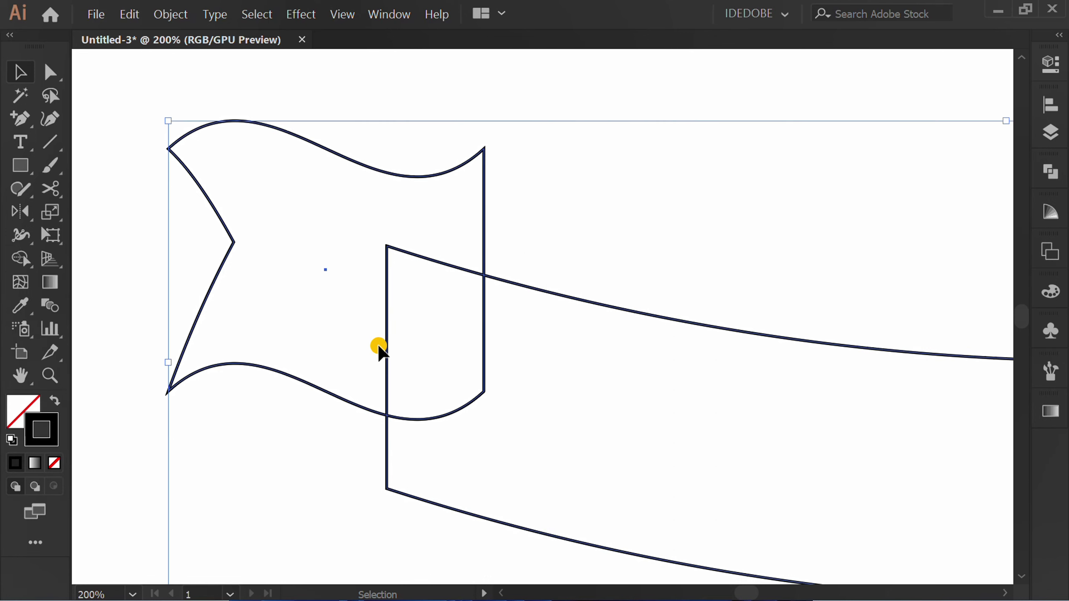
pyautogui.click(1051, 67)
pyautogui.click(805, 258)
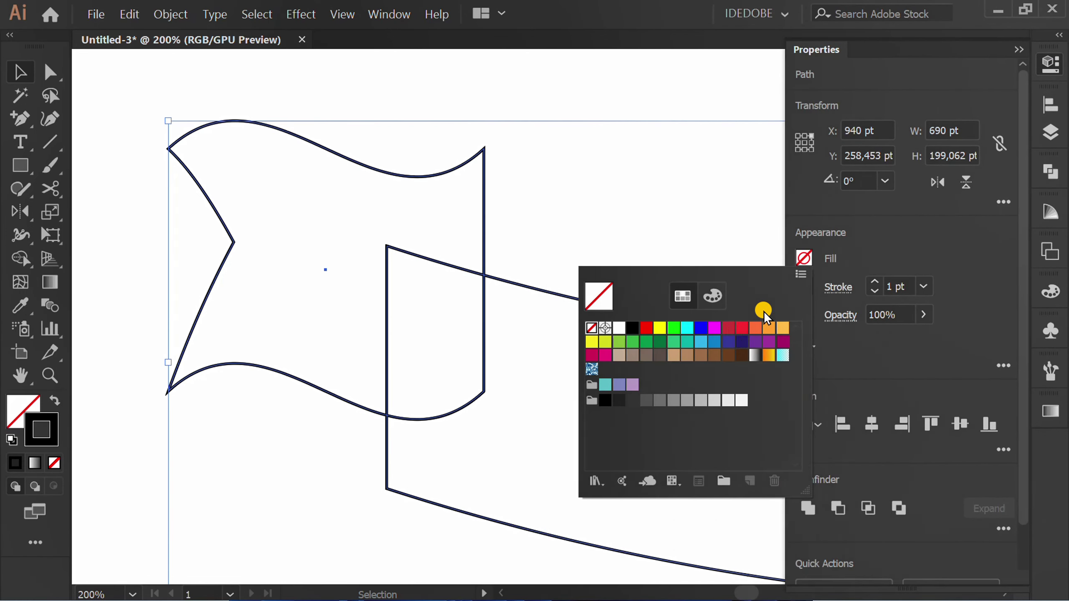
pyautogui.click(745, 401)
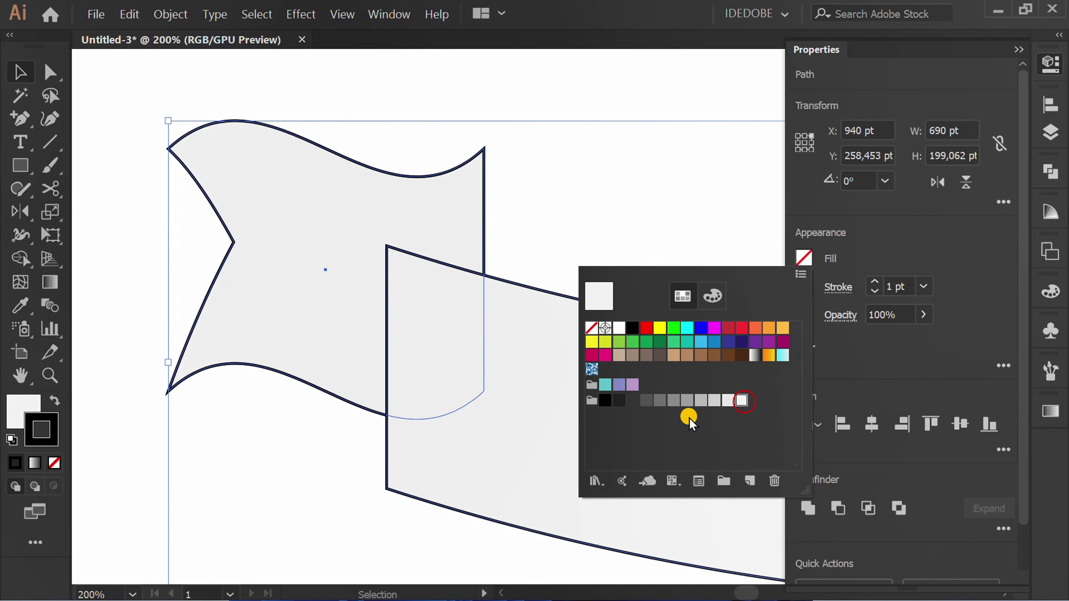
pyautogui.click(152, 470)
pyautogui.click(237, 471)
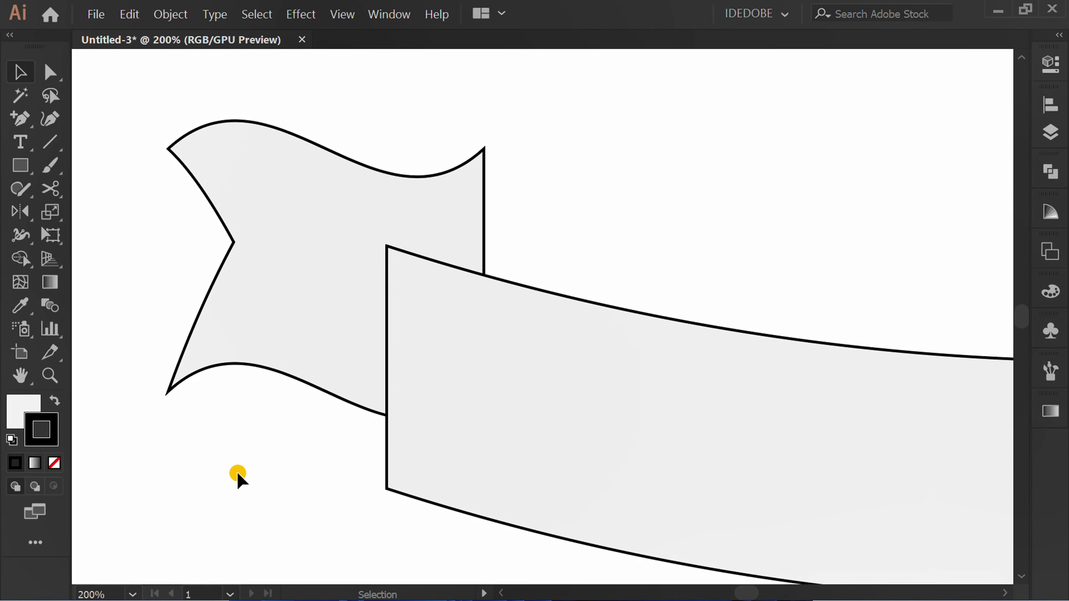
# Draw a narrow rectangle from the banner's lower-left corner to the tail's top corner, sent behind the banner
pyautogui.press('m')
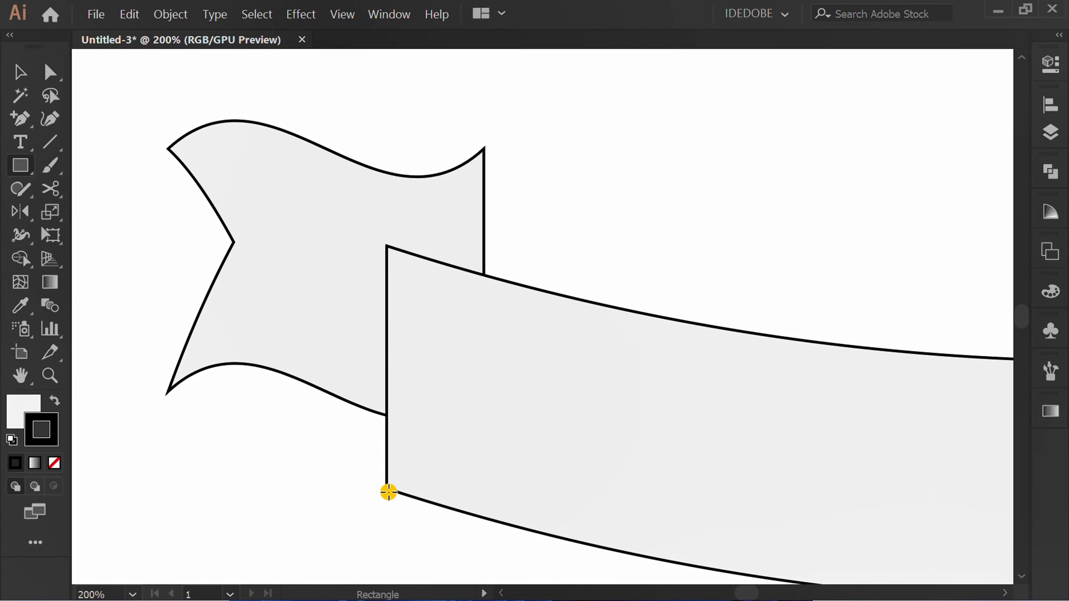
pyautogui.moveTo(387, 490); pyautogui.dragTo(484, 201)
pyautogui.scroll(3, 481, 148)
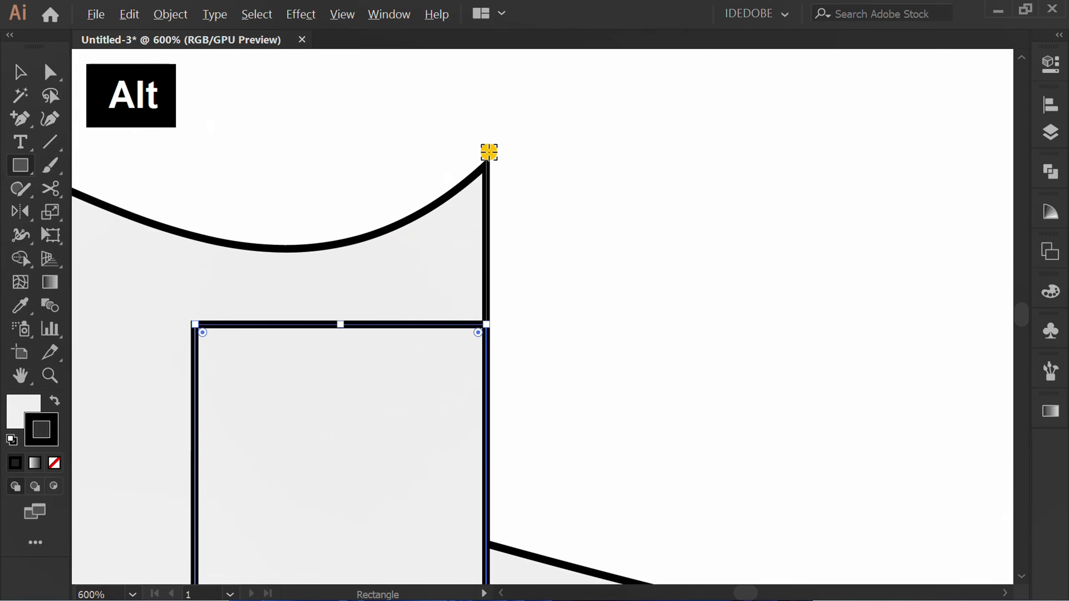
pyautogui.moveTo(489, 323); pyautogui.dragTo(487, 164)
pyautogui.scroll(-3, 562, 159)
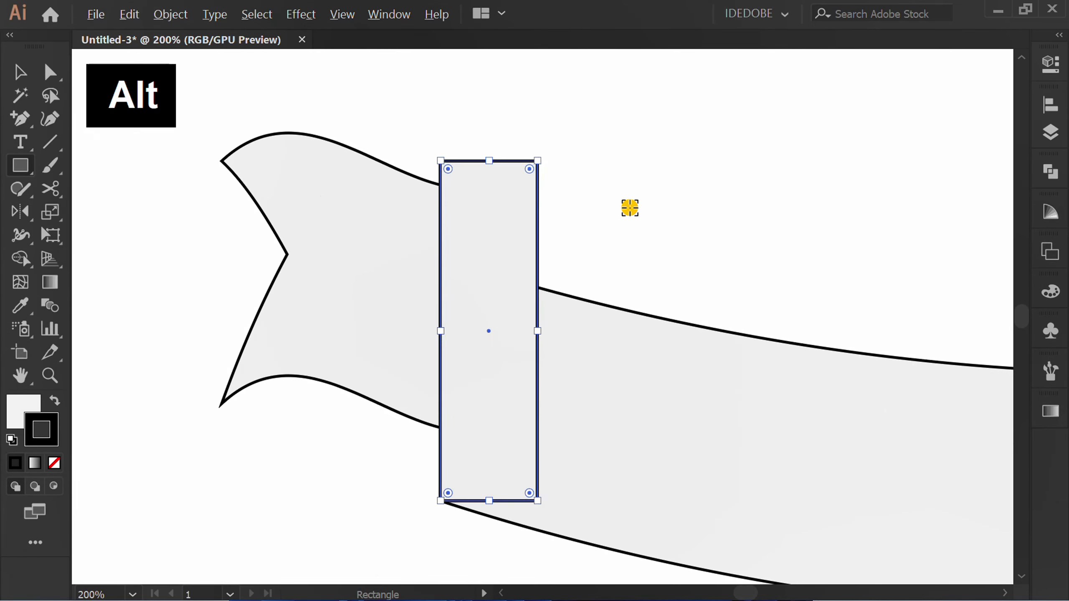
pyautogui.press('v')
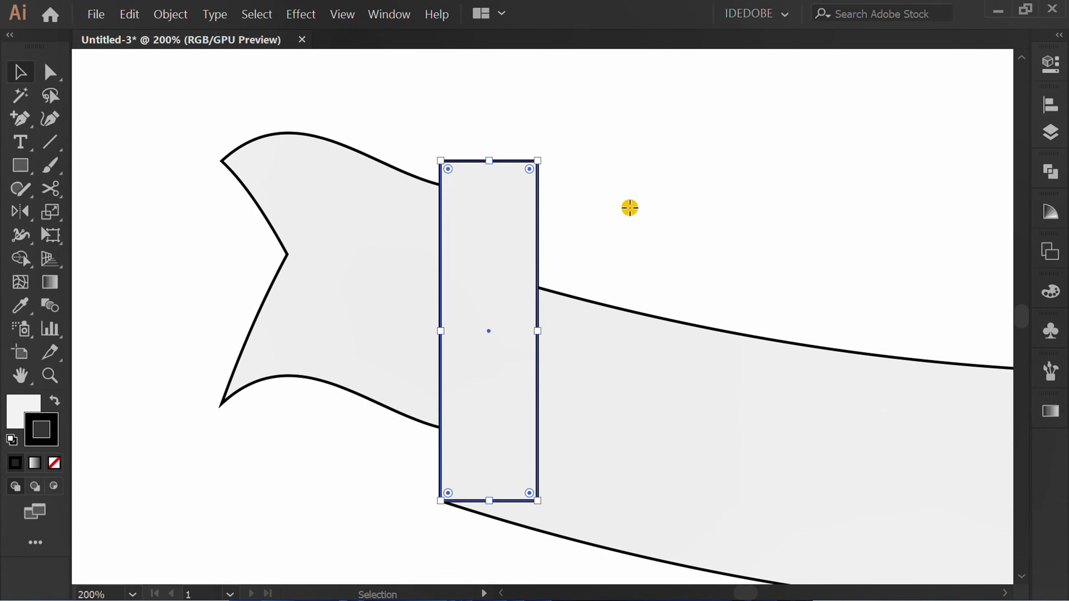
pyautogui.hotkey('ctrl', '[')
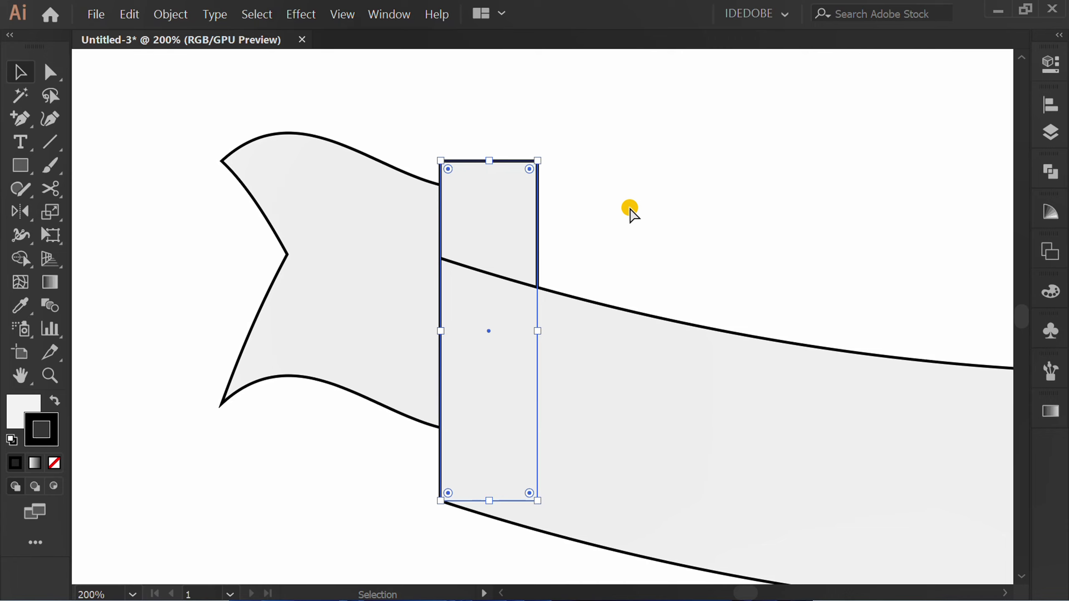
pyautogui.click(629, 209)
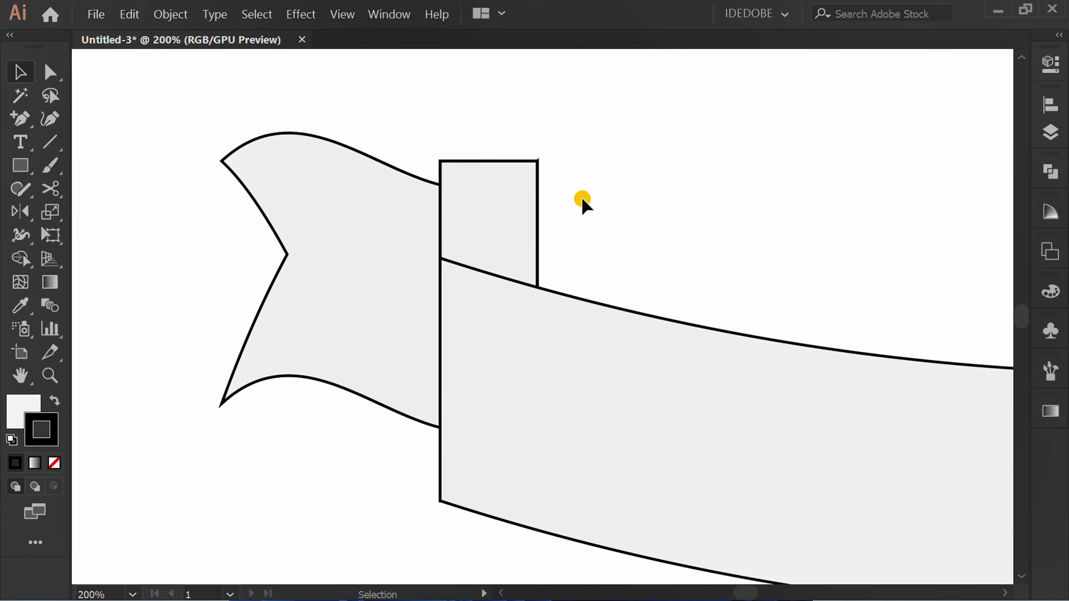
# Add an anchor where the band crosses the fold rectangle and delete its top-left corner point
pyautogui.moveTo(463, 133); pyautogui.dragTo(431, 170)
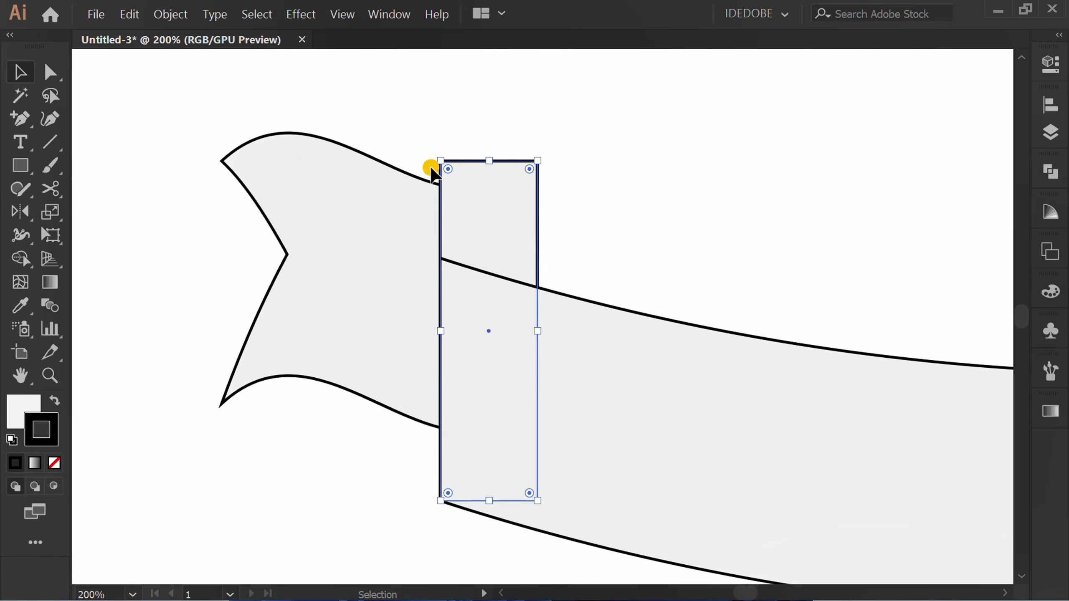
pyautogui.press('+')
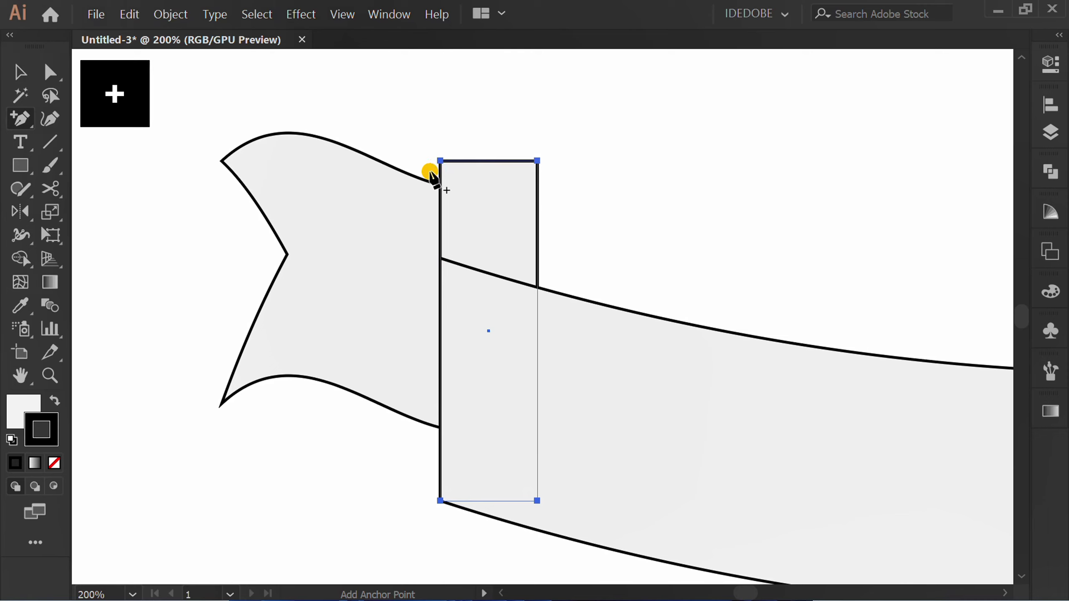
pyautogui.click(440, 258)
pyautogui.press('-')
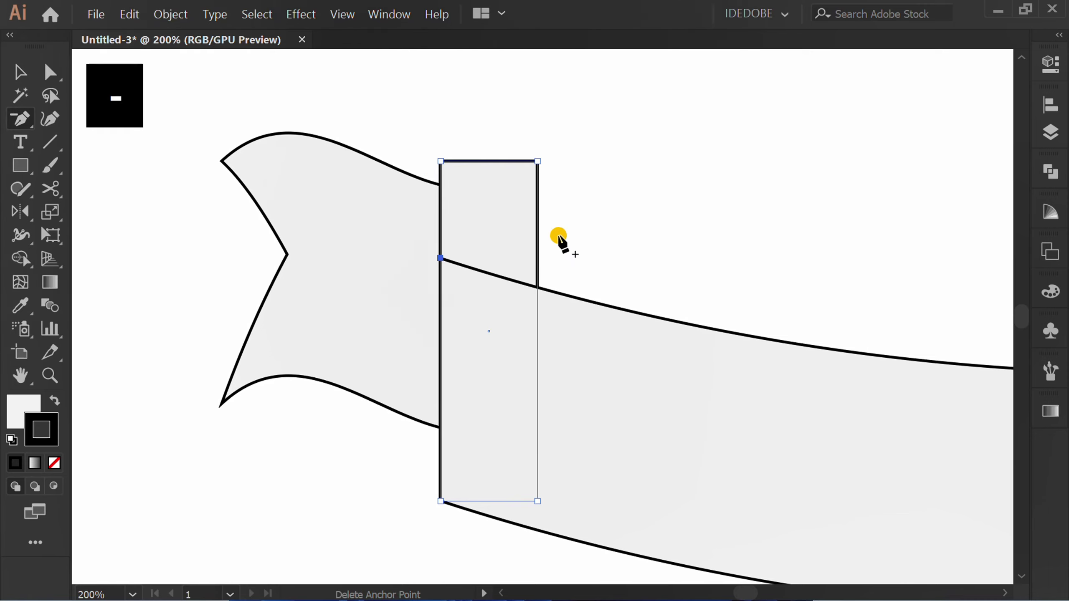
pyautogui.click(442, 164)
# Bend the fold piece's diagonal edge into a concave curve up to the tail's tip
pyautogui.press('p')
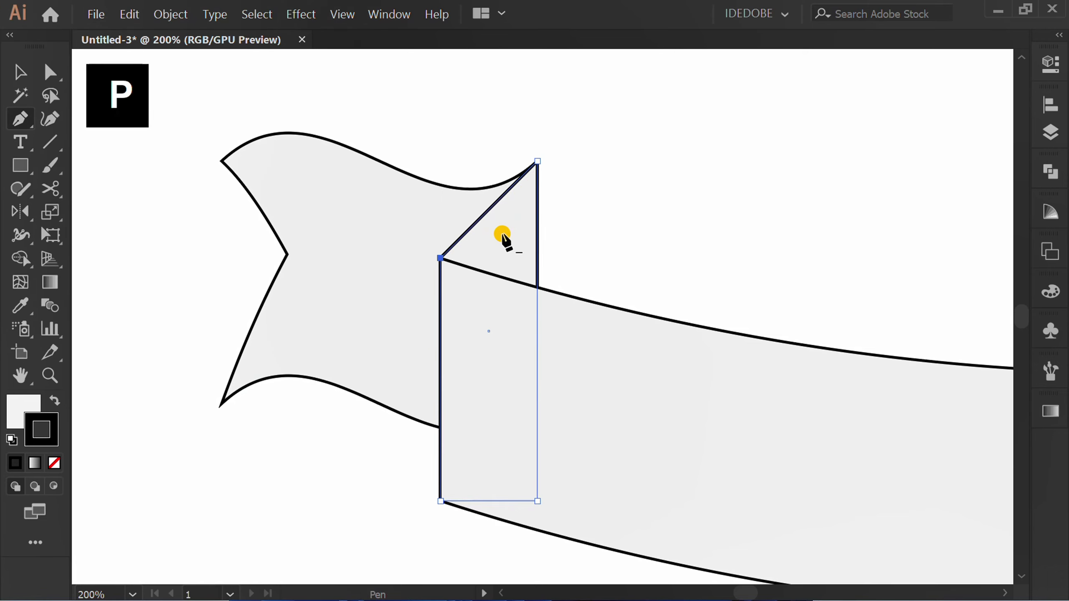
pyautogui.press('alt')
pyautogui.scroll(3, 501, 234)
pyautogui.moveTo(491, 252); pyautogui.dragTo(533, 289)
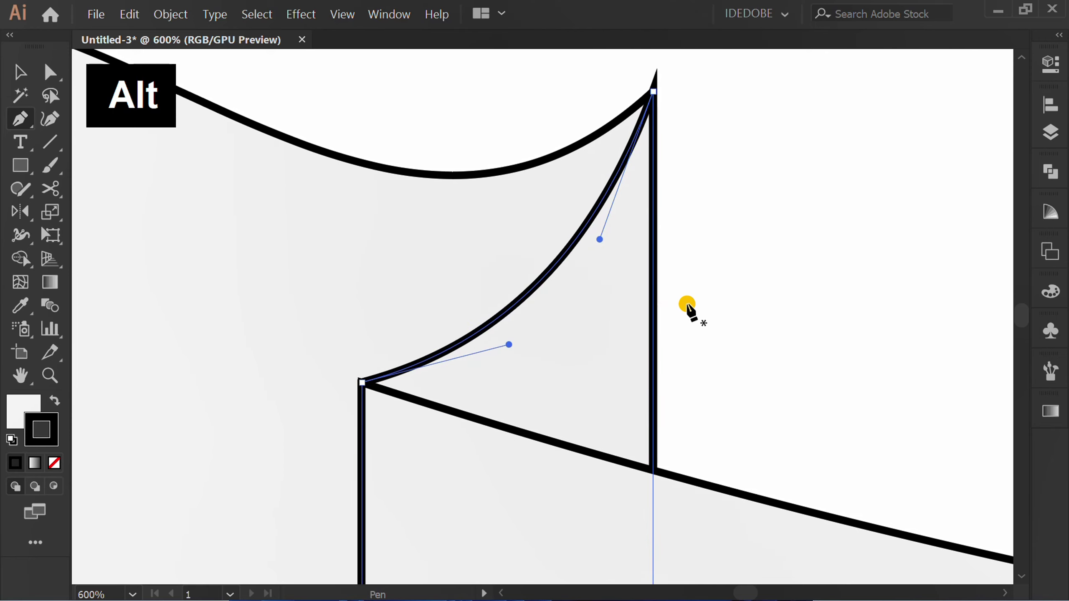
pyautogui.press('v')
pyautogui.click(787, 288)
pyautogui.scroll(-6, 517, 299)
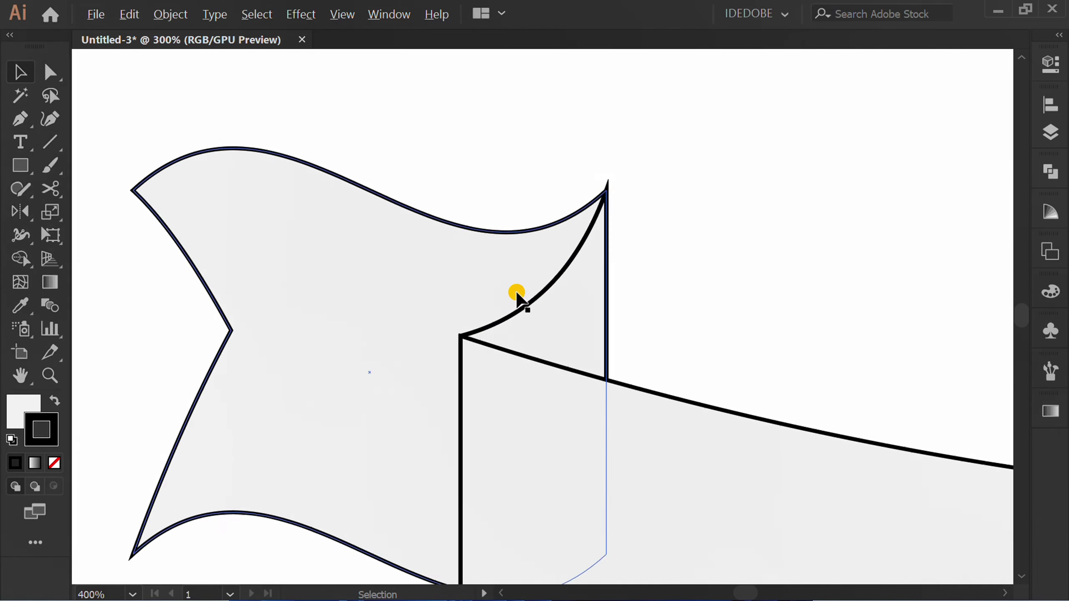
pyautogui.scroll(-3, 651, 289)
pyautogui.moveTo(651, 289); pyautogui.dragTo(431, 277)
# Reflect a copy of the left tail and fold piece across the centre guide to the right end
pyautogui.moveTo(331, 245); pyautogui.dragTo(192, 309)
pyautogui.press('o')
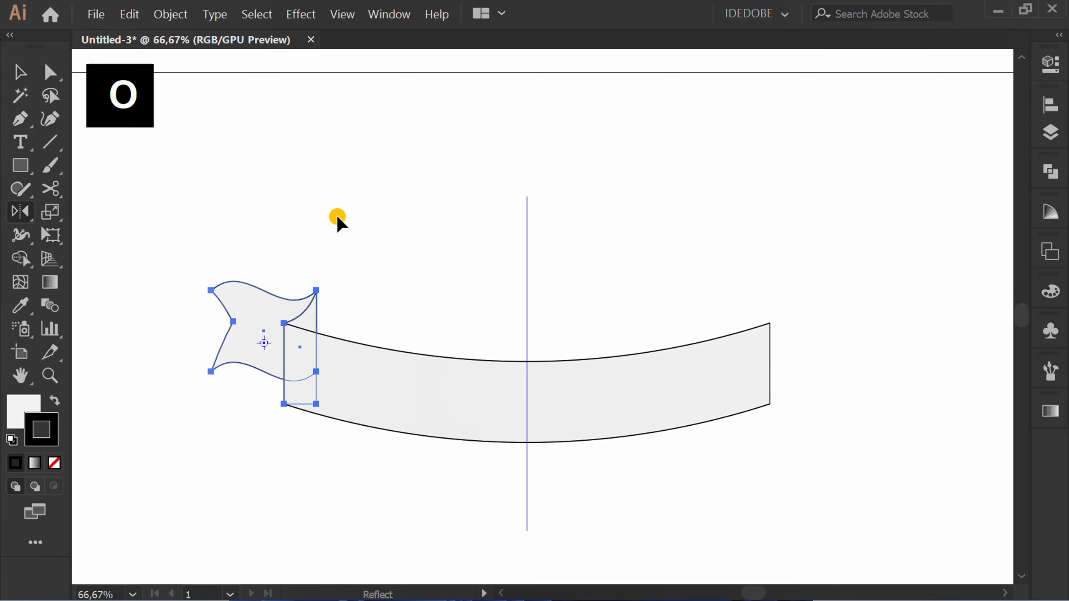
pyautogui.click(527, 365)
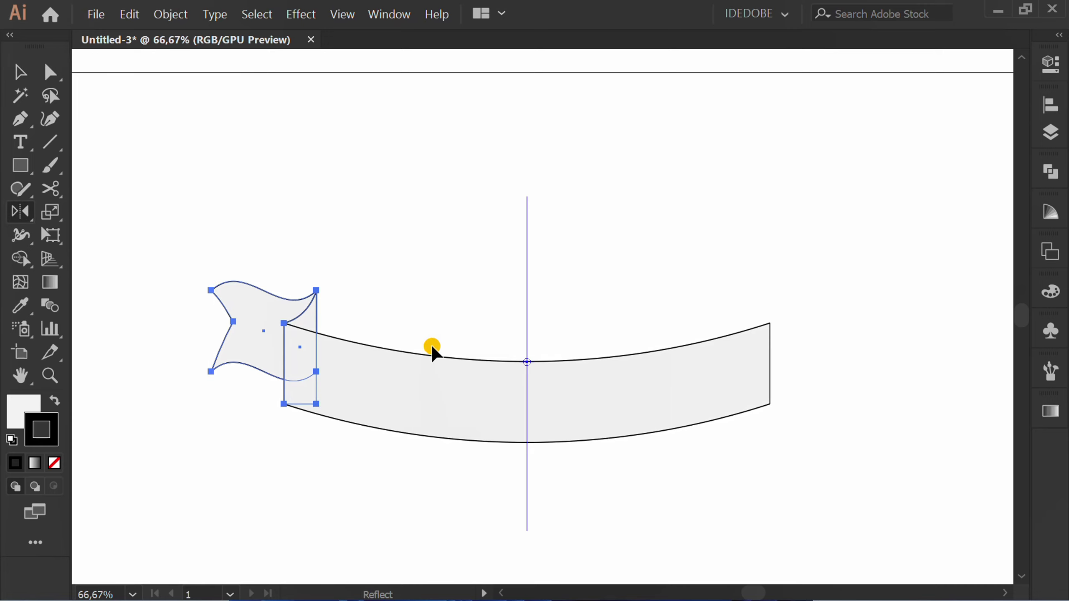
pyautogui.moveTo(432, 350); pyautogui.dragTo(558, 356)
# Select all the ribbon pieces together
pyautogui.press('v')
pyautogui.click(426, 490)
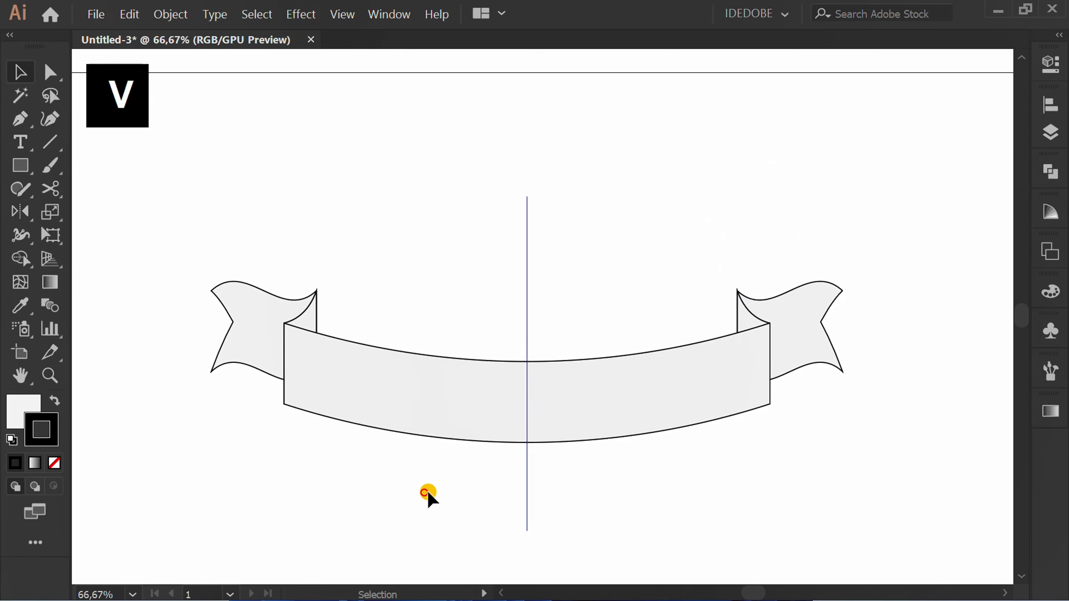
pyautogui.keyDown('alt'); pyautogui.scroll(-1, 426, 490); pyautogui.keyUp('alt')
pyautogui.moveTo(780, 241); pyautogui.dragTo(287, 402)
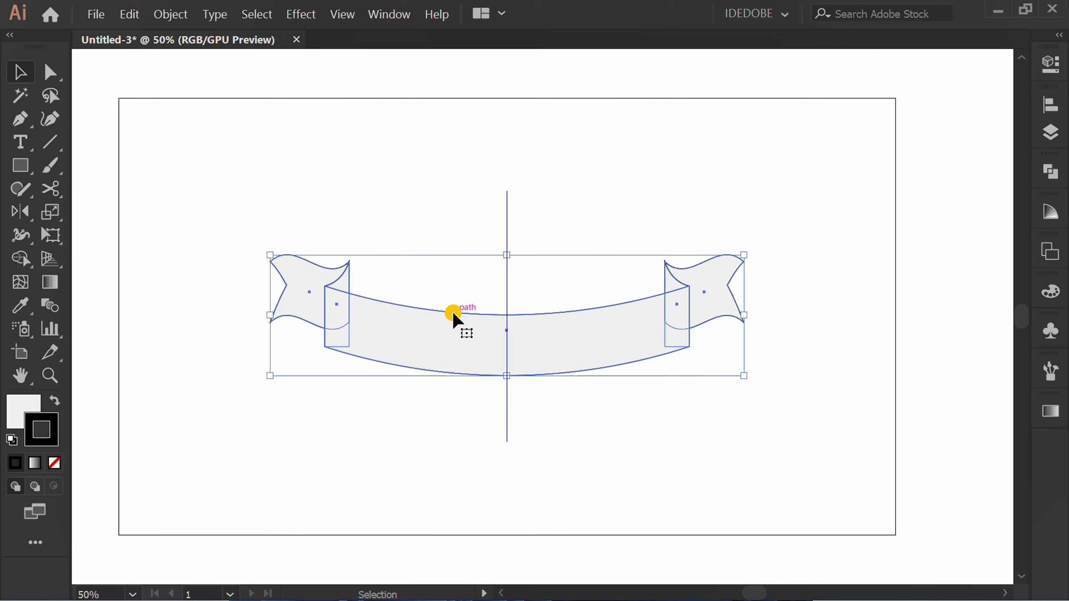
# Copy the ribbon straight below the original and select its two tails and band
pyautogui.moveTo(451, 314); pyautogui.dragTo(453, 431)
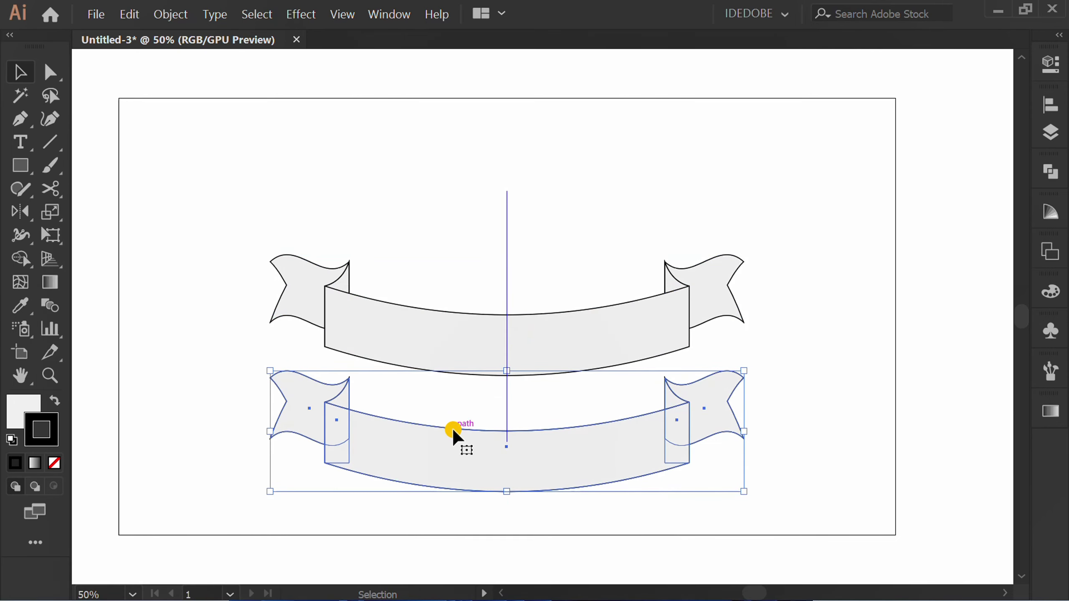
pyautogui.click(205, 458)
pyautogui.scroll(1, 203, 276)
pyautogui.click(262, 348)
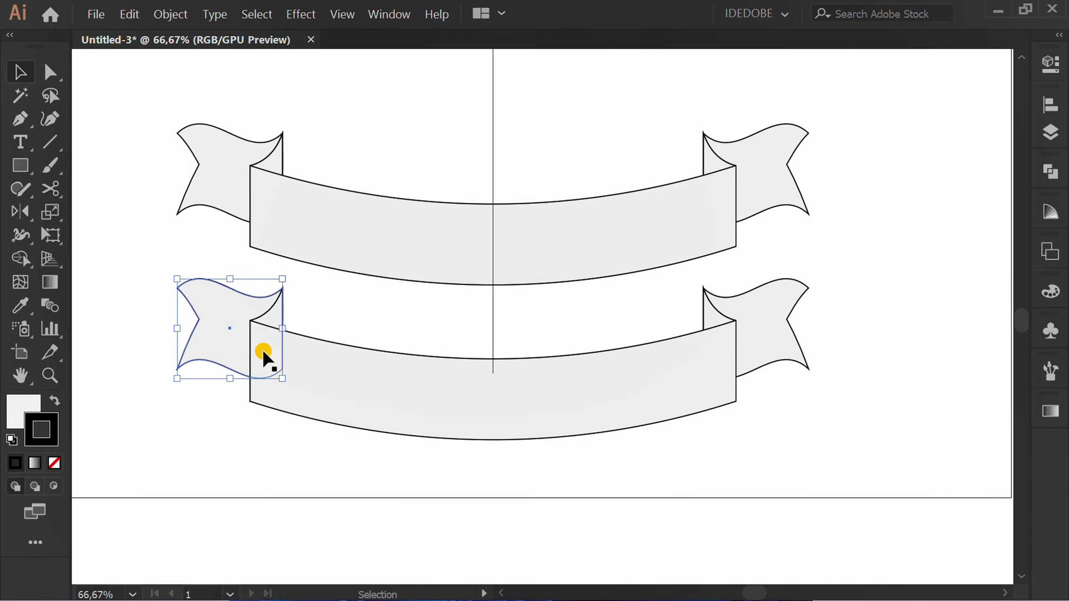
pyautogui.keyDown('shift'); pyautogui.click(389, 388); pyautogui.keyUp('shift')
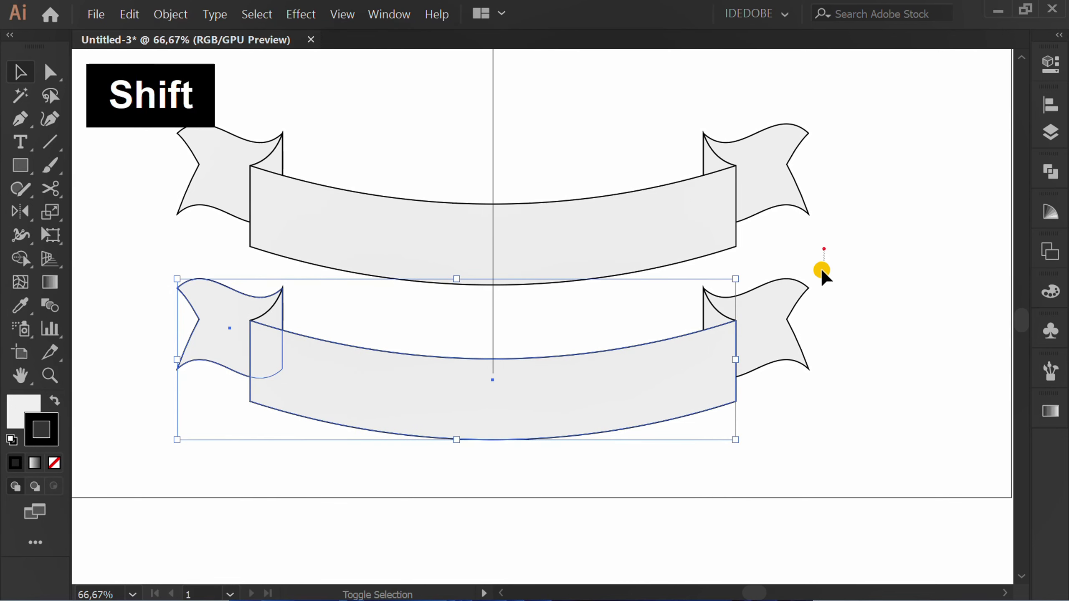
pyautogui.keyDown('shift'); pyautogui.click(782, 314); pyautogui.keyUp('shift')
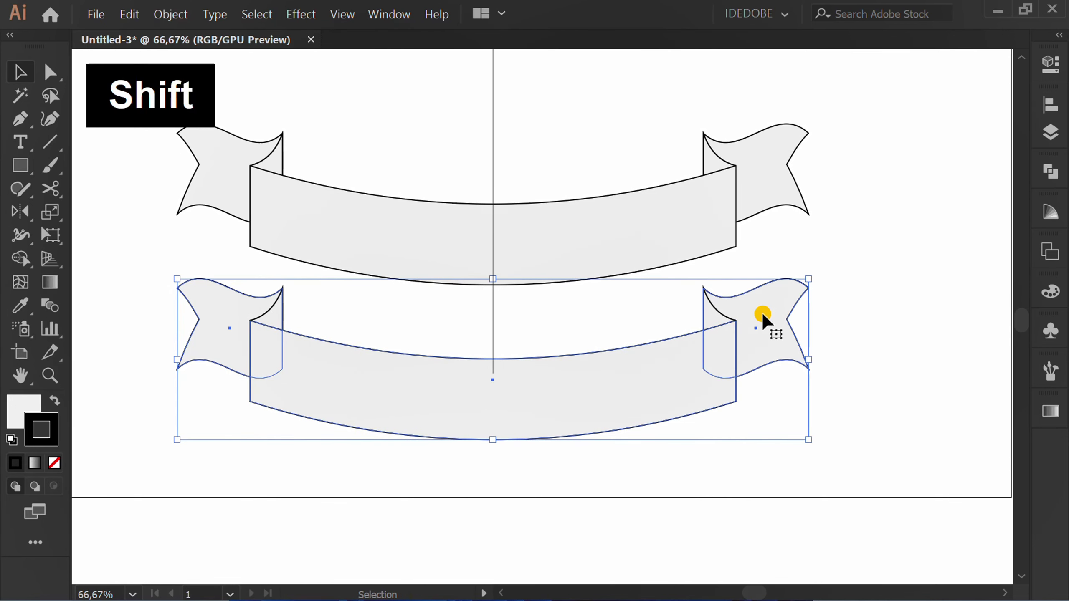
# Apply Offset Path with -8 pt to the lower ribbon's pieces
pyautogui.click(165, 17)
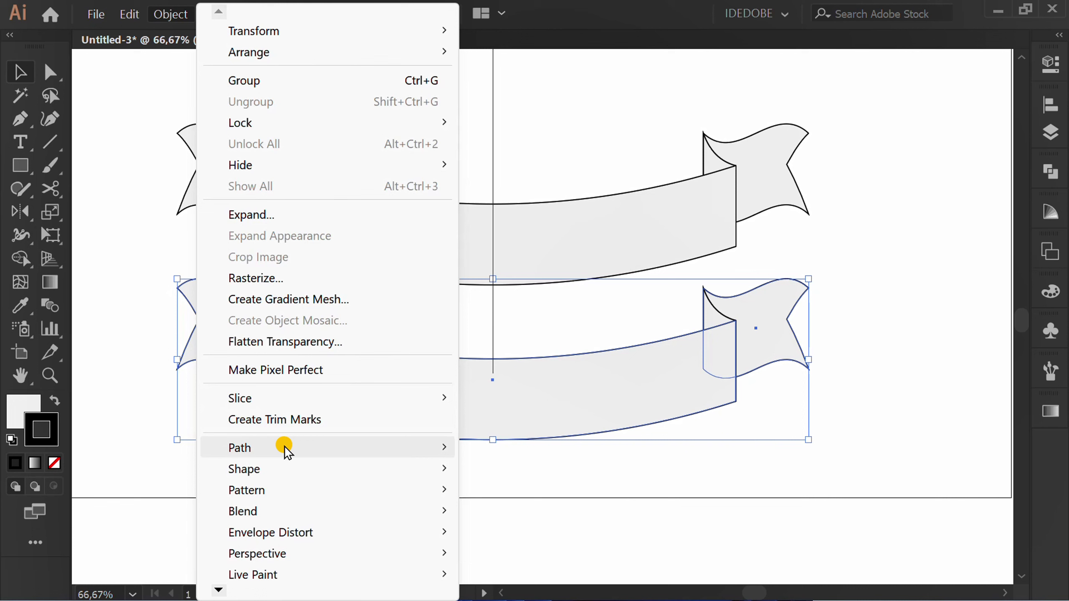
pyautogui.moveTo(383, 450)
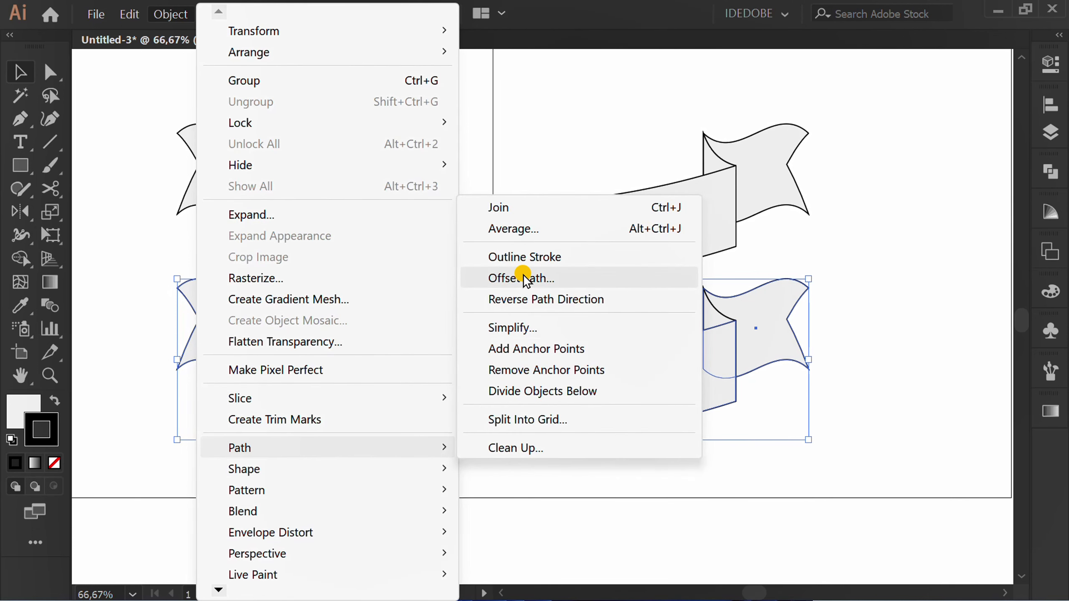
pyautogui.click(560, 278)
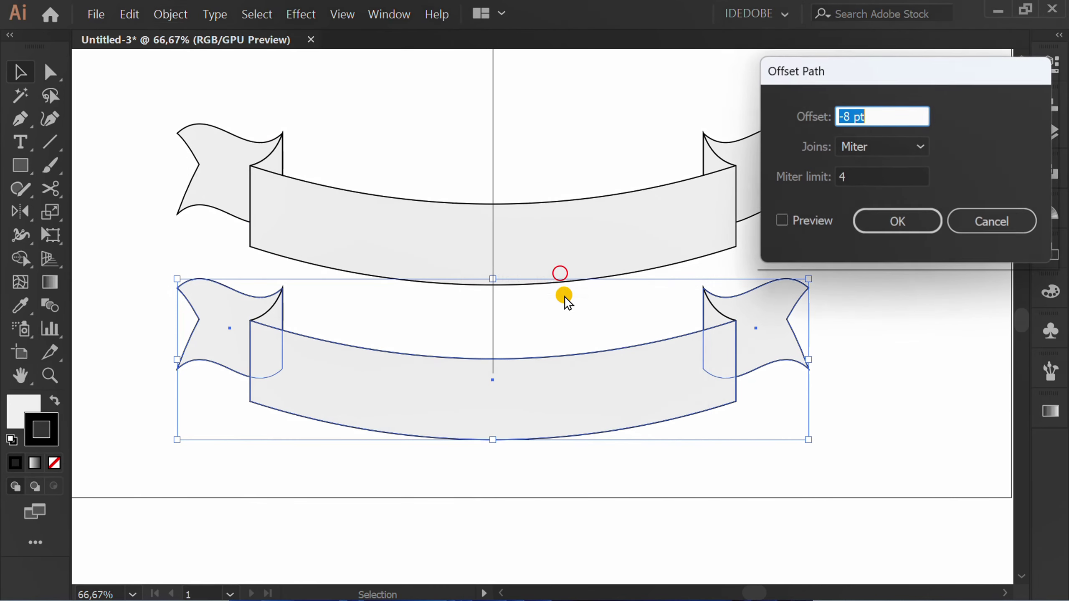
pyautogui.click(782, 218)
pyautogui.moveTo(877, 118); pyautogui.dragTo(810, 127)
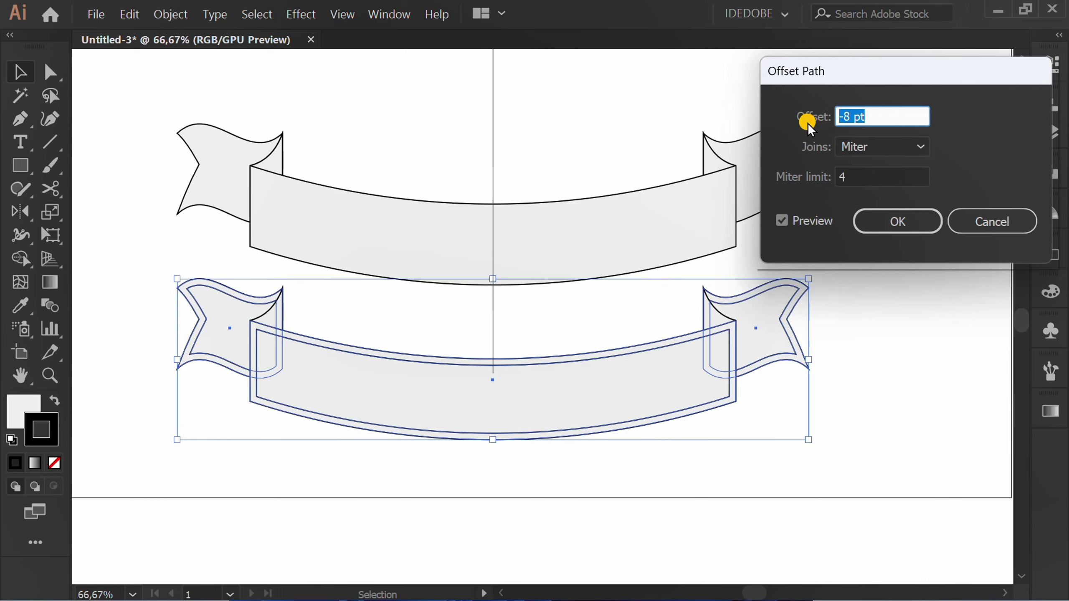
pyautogui.click(895, 221)
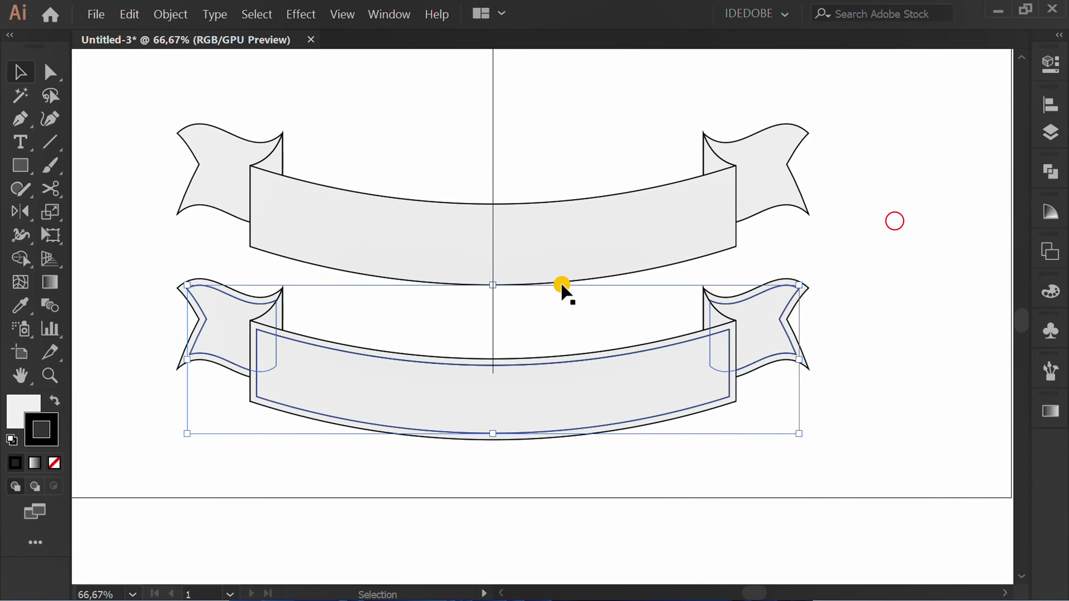
# Set the inset outlines' fill to None
pyautogui.click(14, 400)
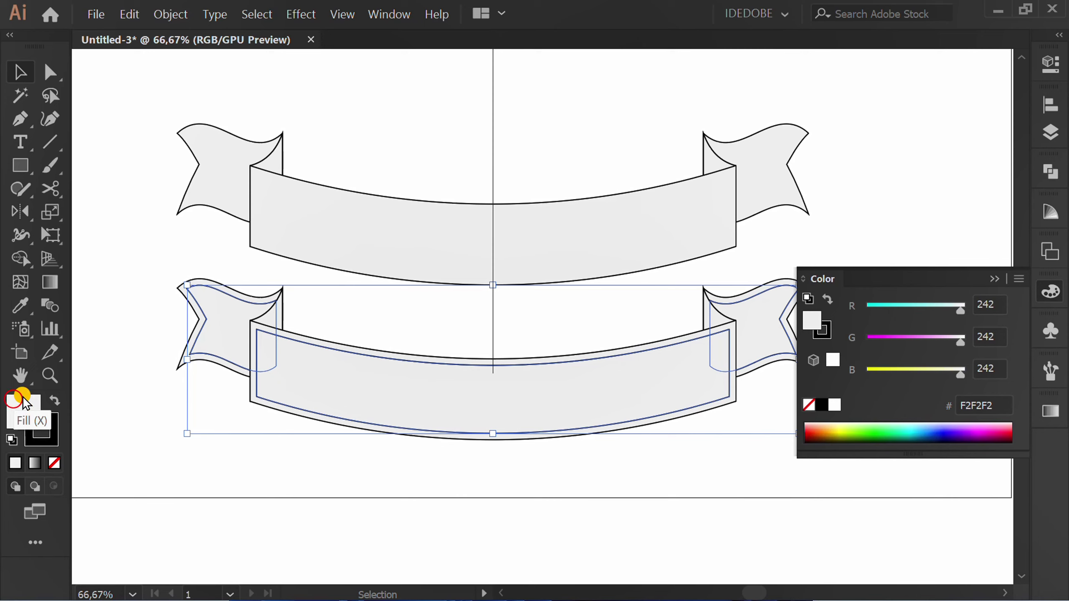
pyautogui.press('/')
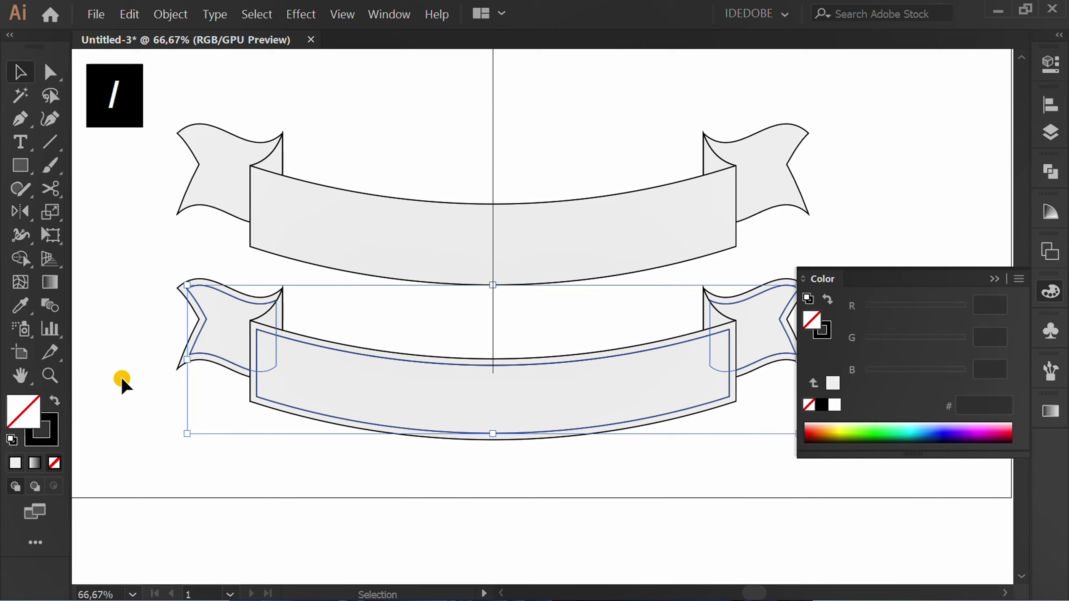
pyautogui.click(994, 279)
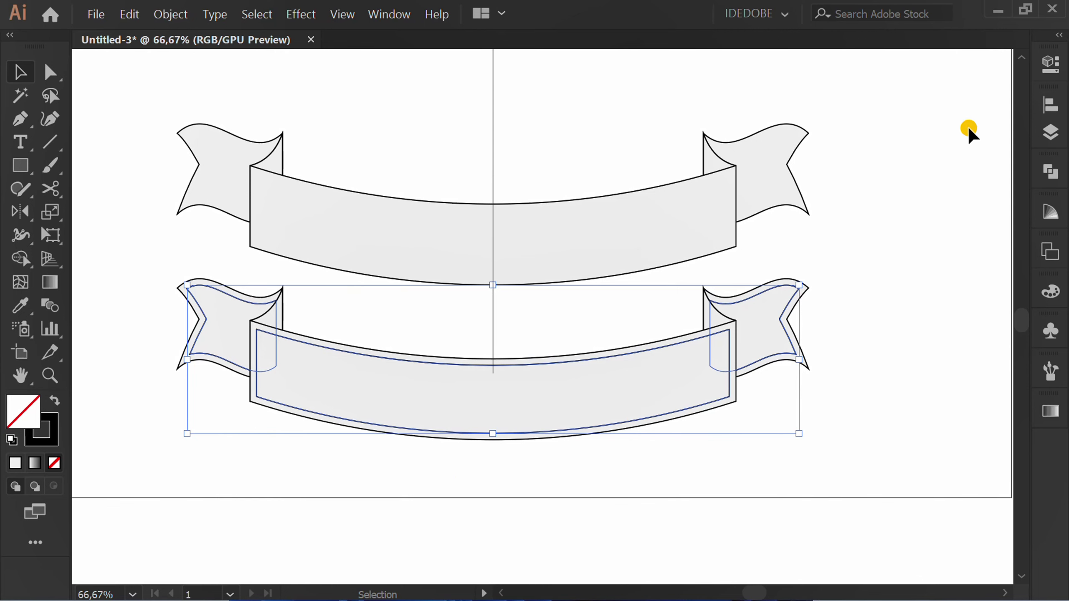
# Open the Gradients > Metals swatch library and place it over the top of the canvas
pyautogui.click(1050, 66)
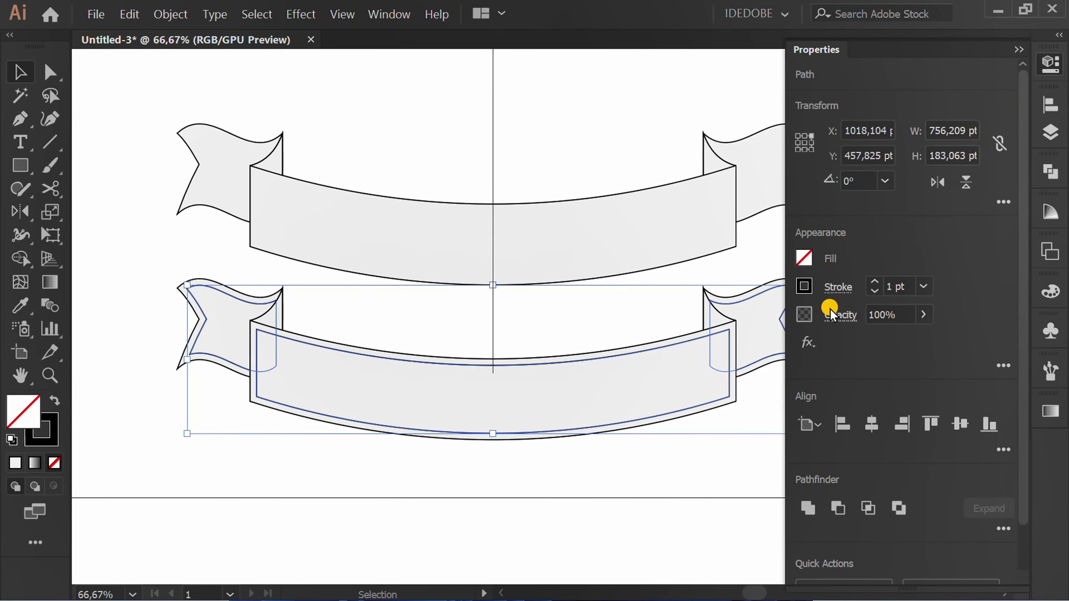
pyautogui.click(802, 288)
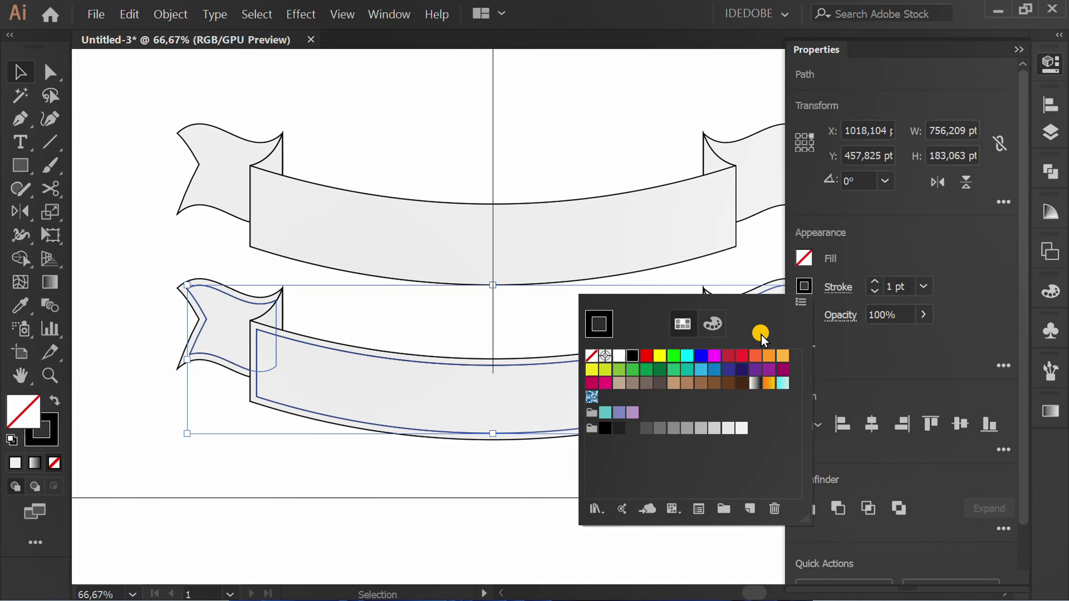
pyautogui.click(596, 509)
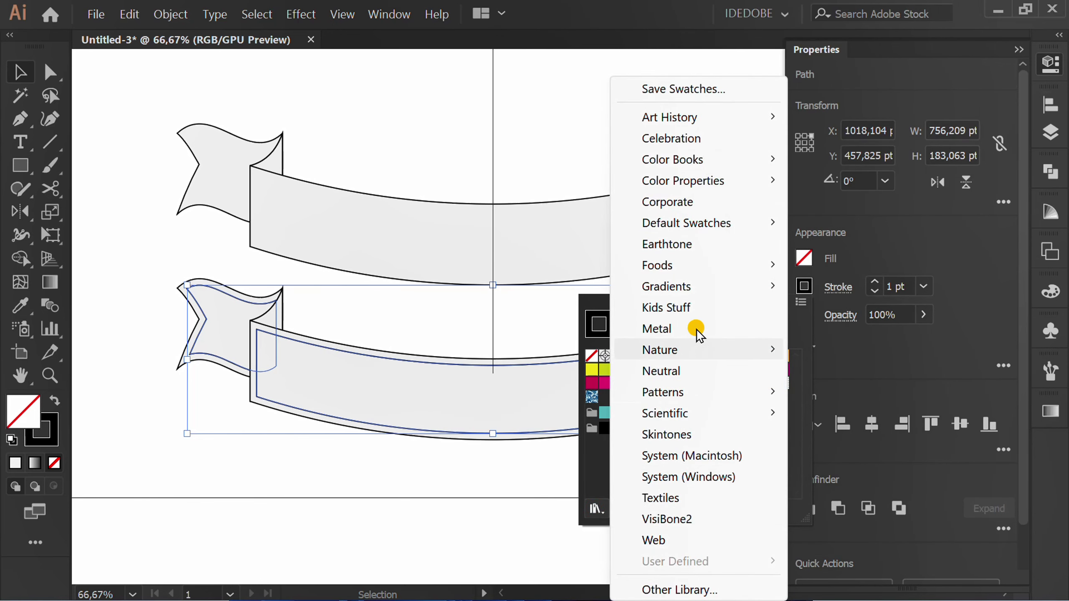
pyautogui.moveTo(768, 286)
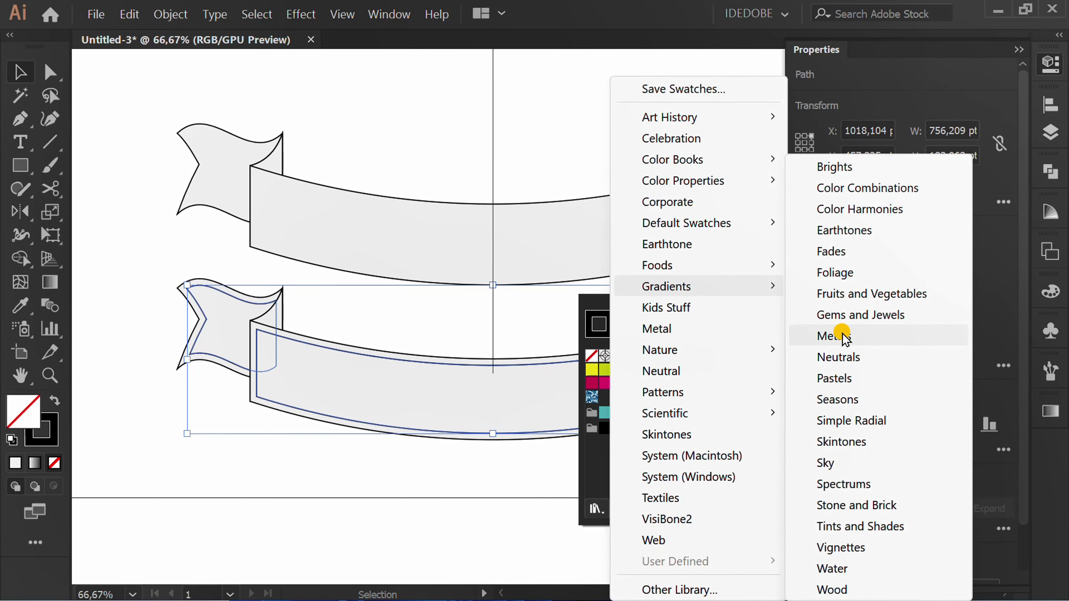
pyautogui.click(864, 336)
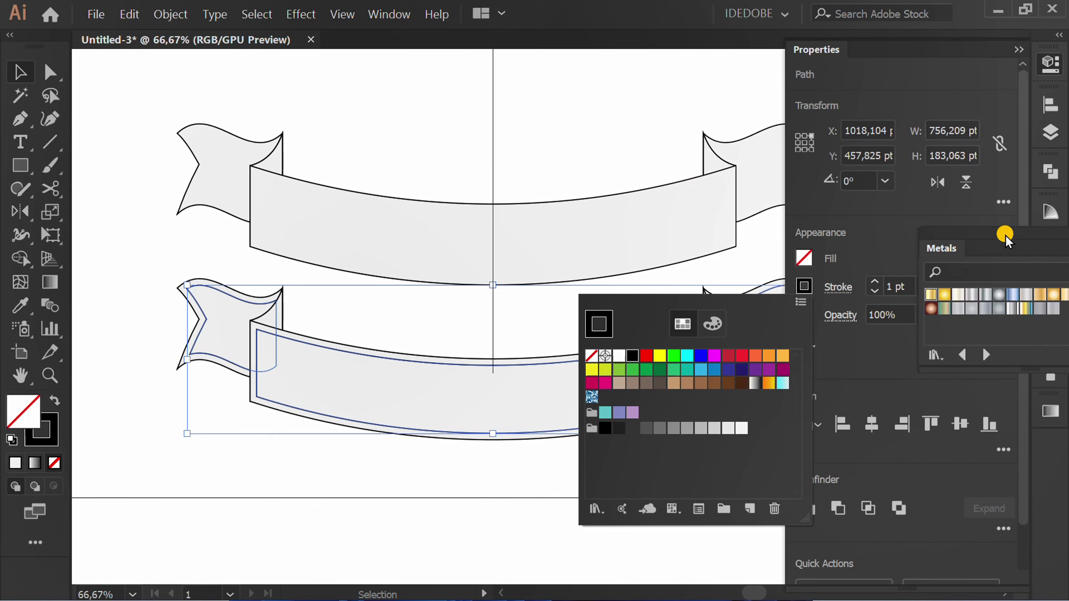
pyautogui.moveTo(1006, 241); pyautogui.dragTo(610, 98)
# Give the inset outlines a Gold metal stroke with 2 pt weight
pyautogui.click(54, 441)
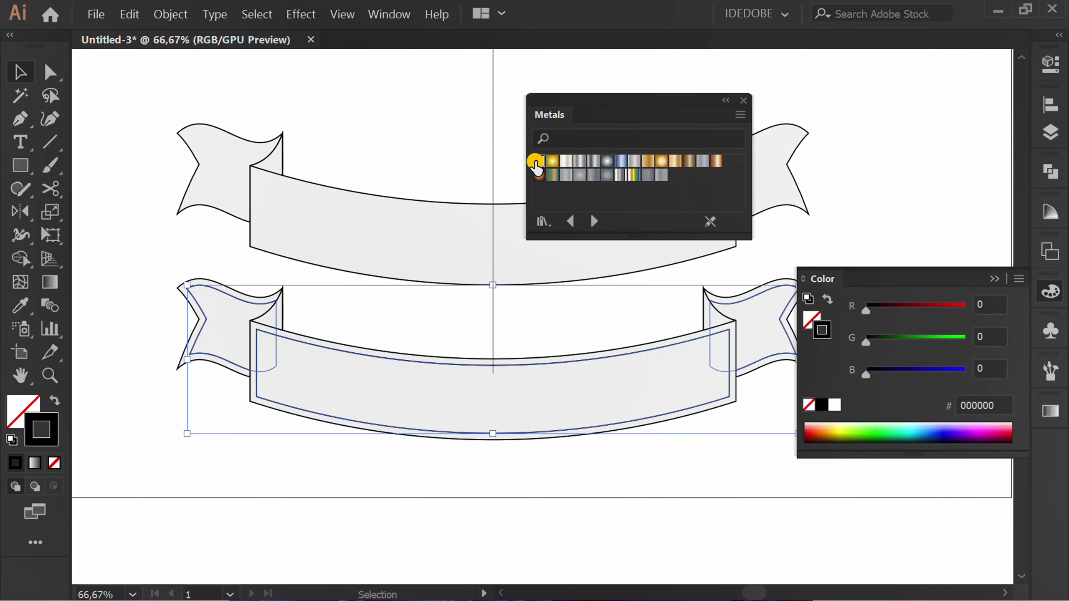
pyautogui.click(535, 162)
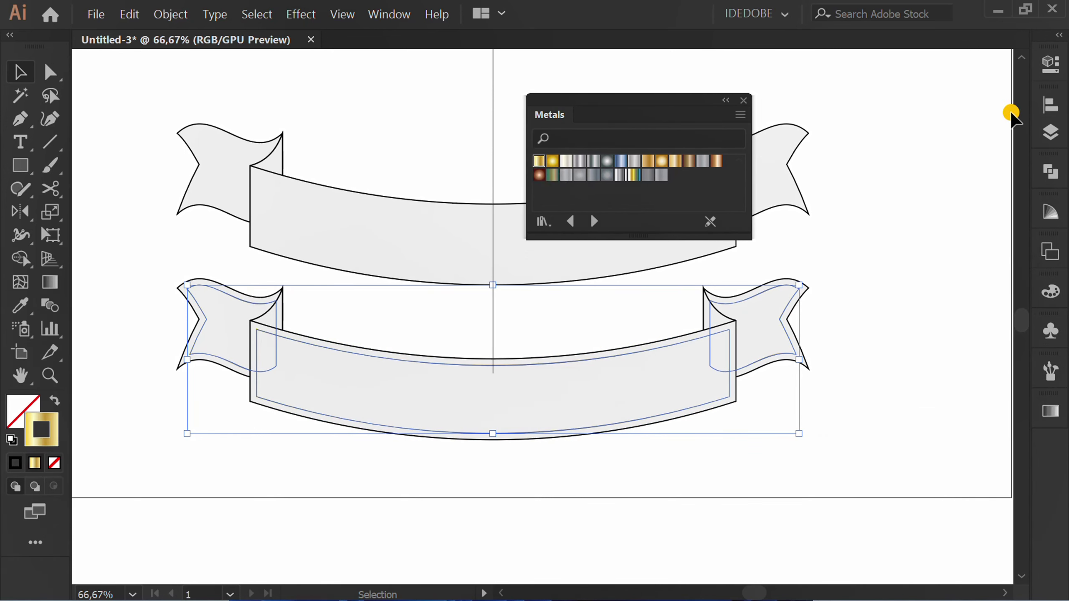
pyautogui.click(1051, 63)
pyautogui.click(898, 290)
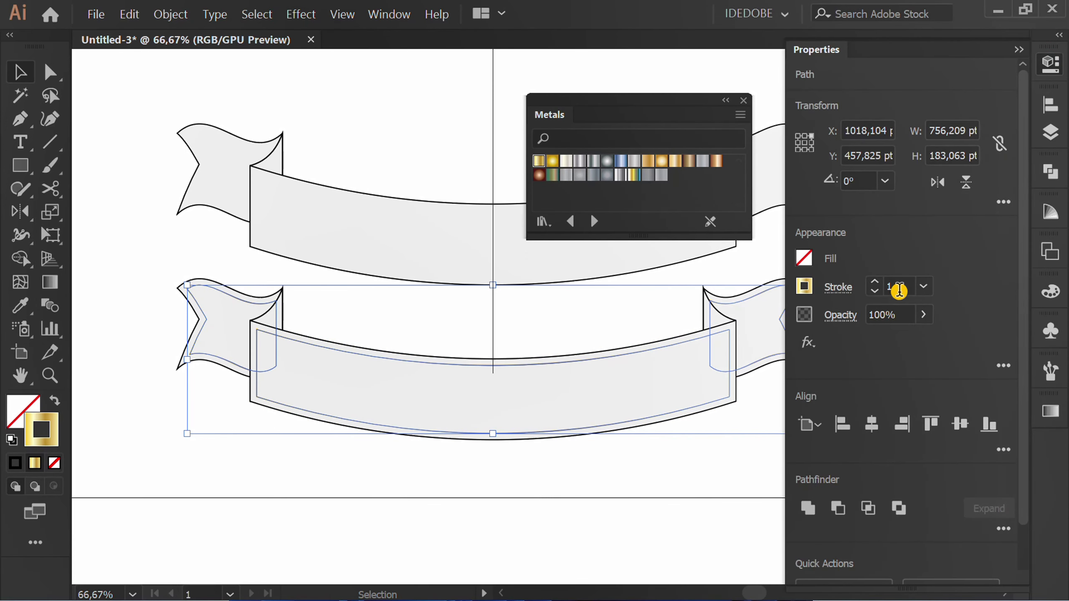
pyautogui.write('2')
pyautogui.press('Return')
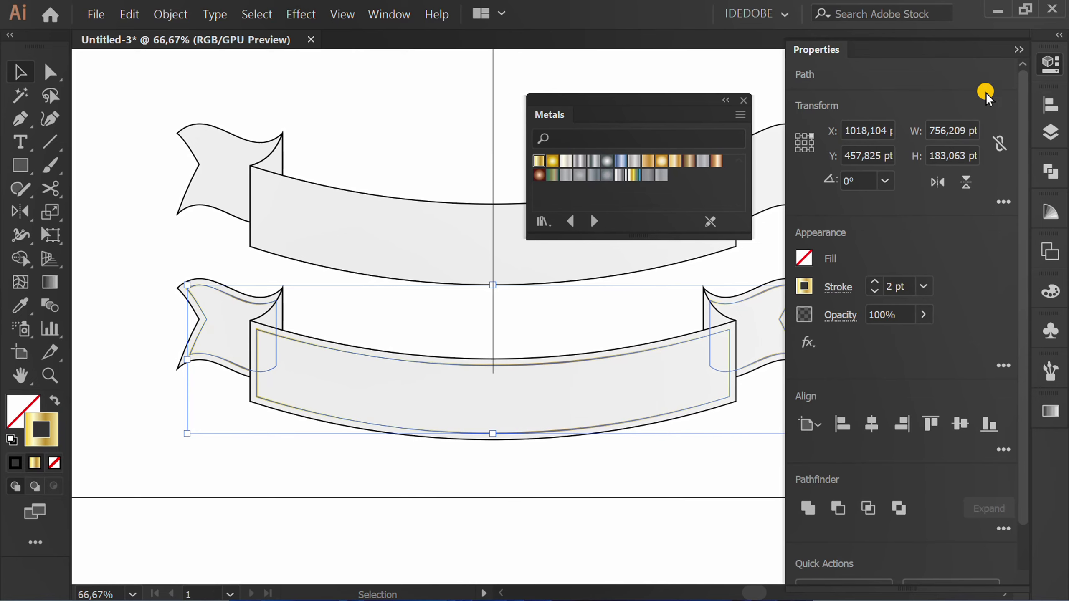
pyautogui.click(1018, 49)
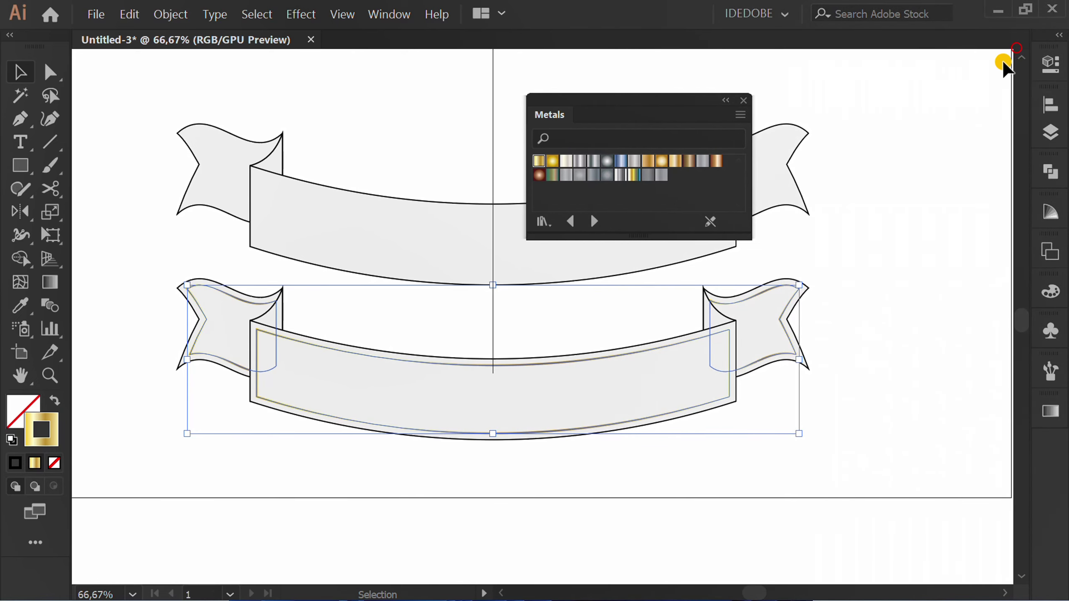
# Select the lower ribbon's front band and bring up its gradient settings
pyautogui.click(424, 488)
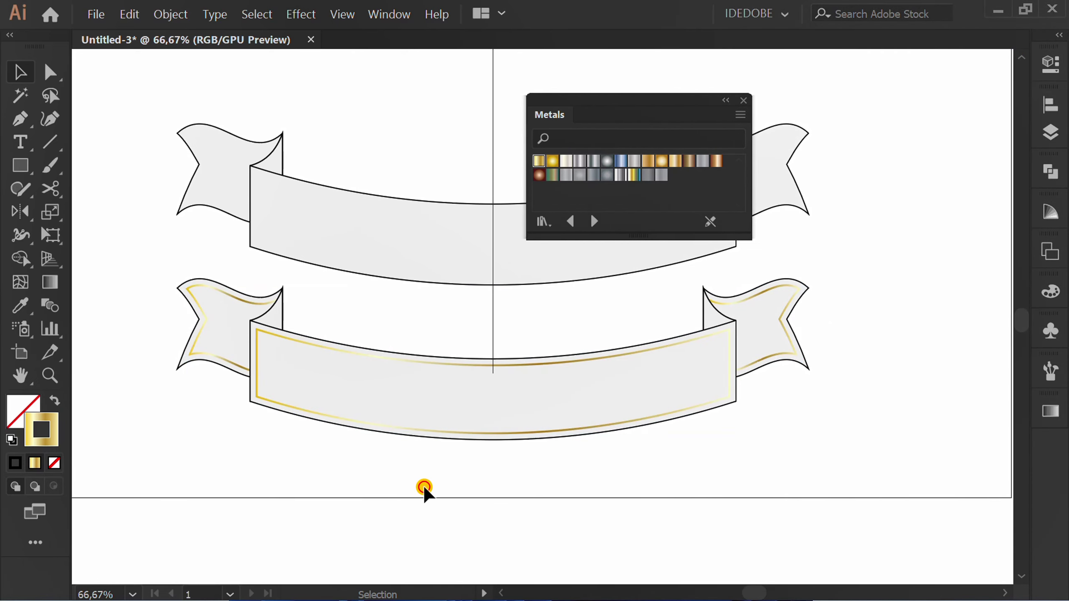
pyautogui.click(468, 442)
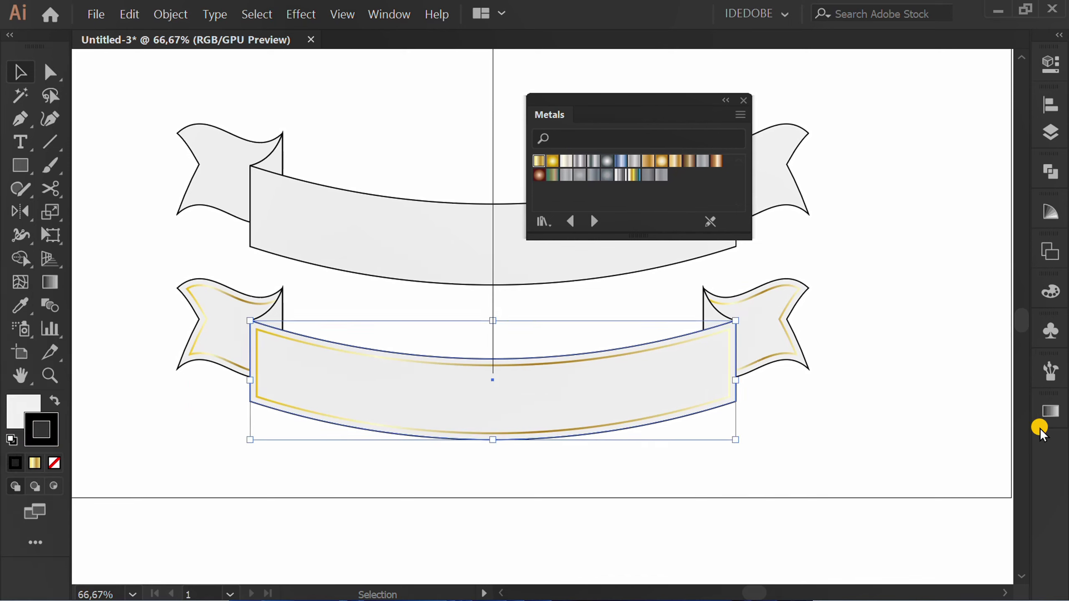
pyautogui.click(1051, 410)
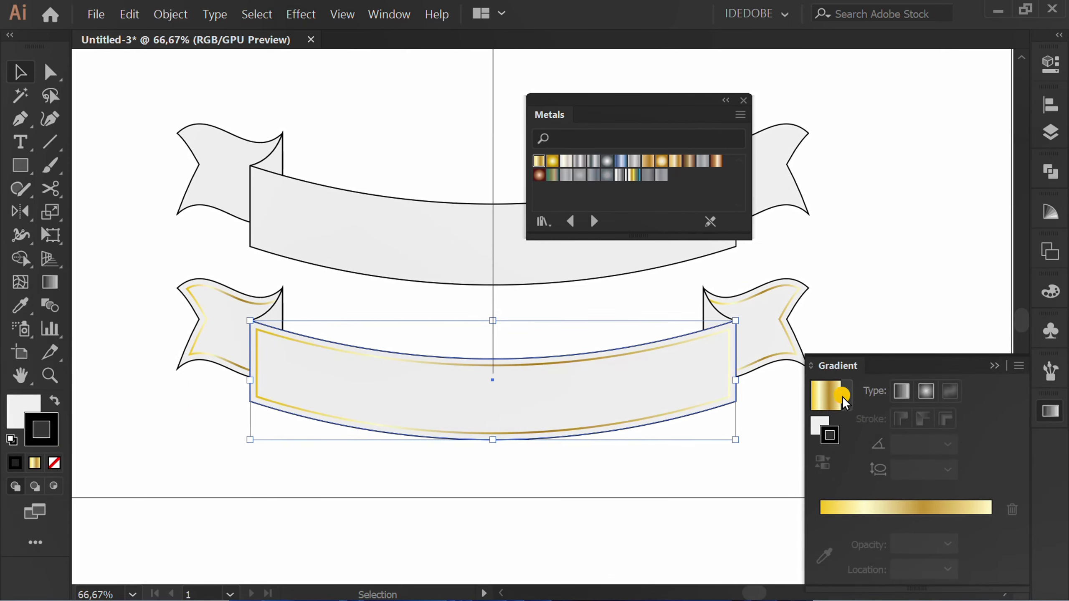
# Fill the front band with the White, Black gradient and add a red middle stop
pyautogui.click(818, 423)
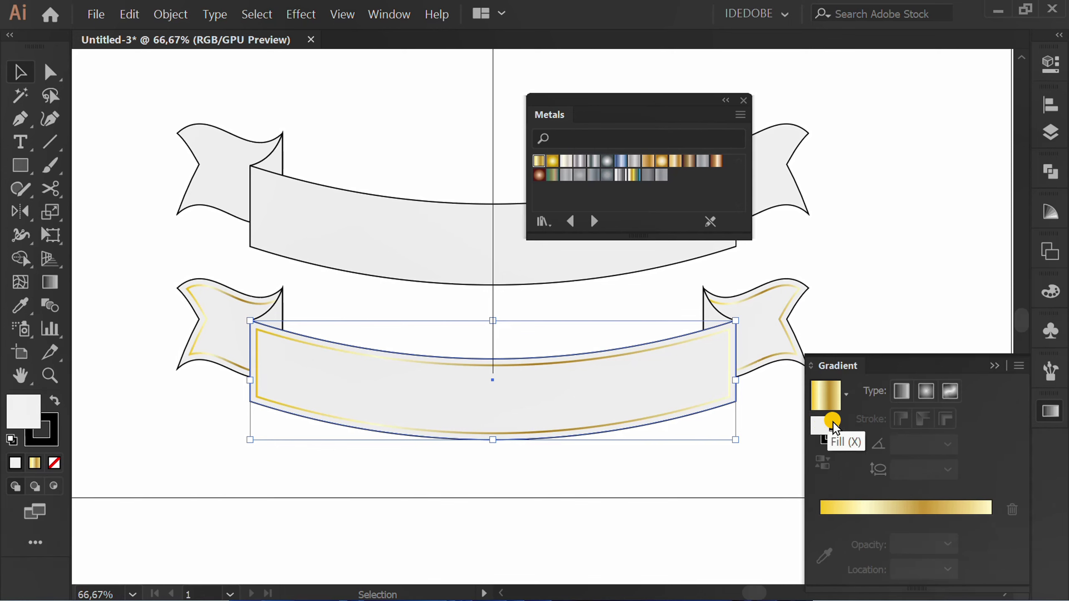
pyautogui.click(846, 395)
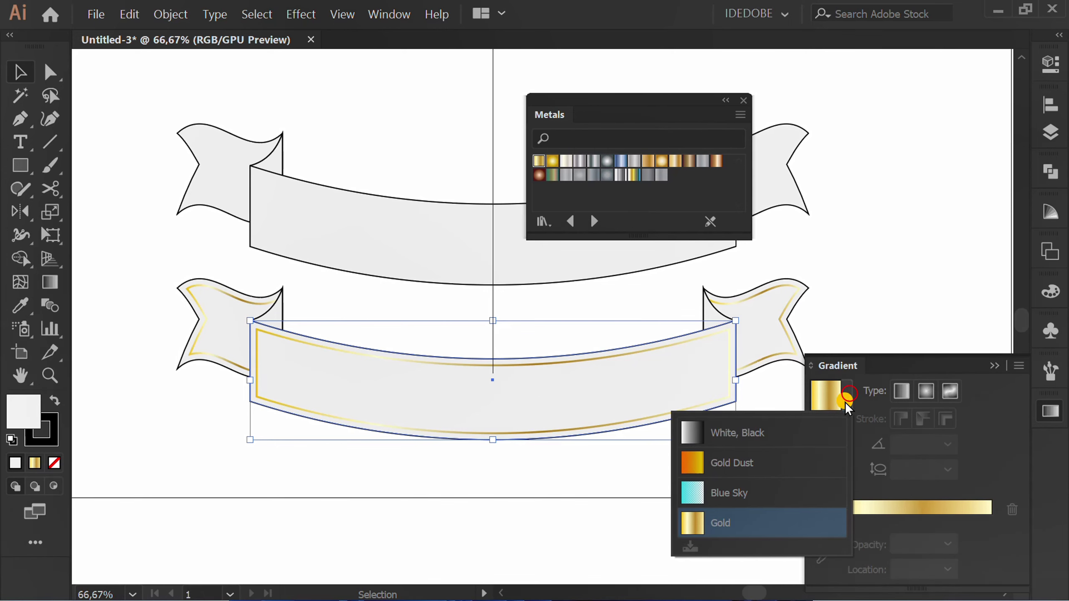
pyautogui.click(738, 434)
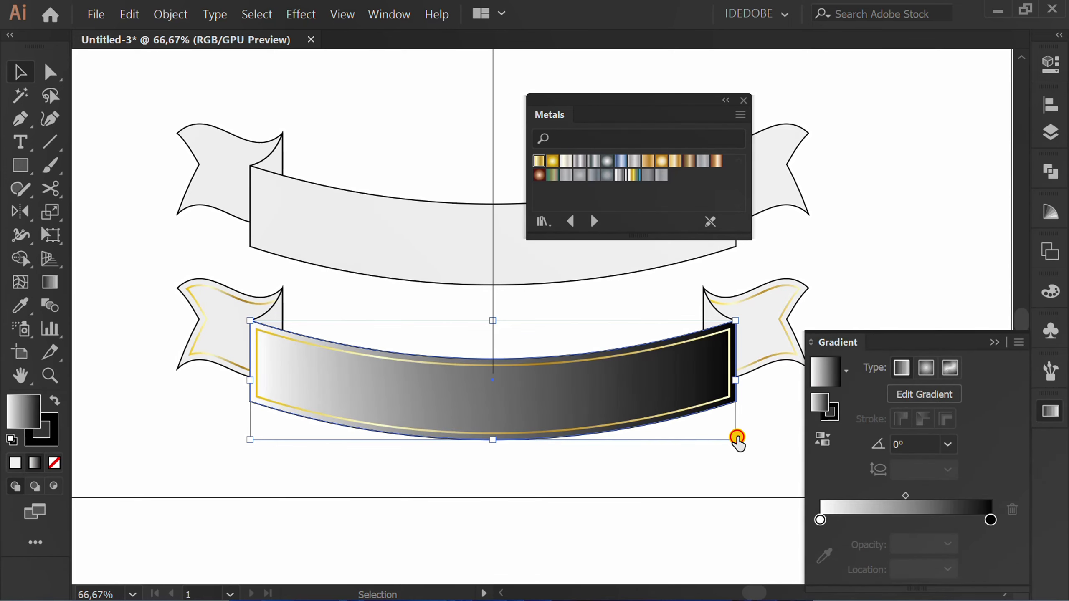
pyautogui.click(903, 518)
pyautogui.doubleClick(902, 518)
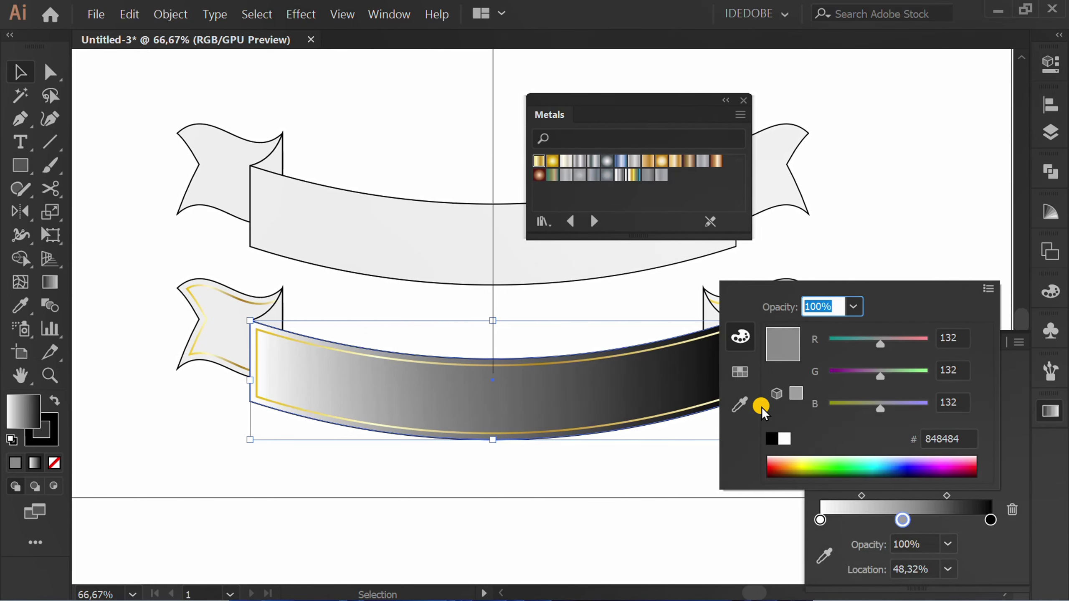
pyautogui.click(739, 370)
pyautogui.click(794, 330)
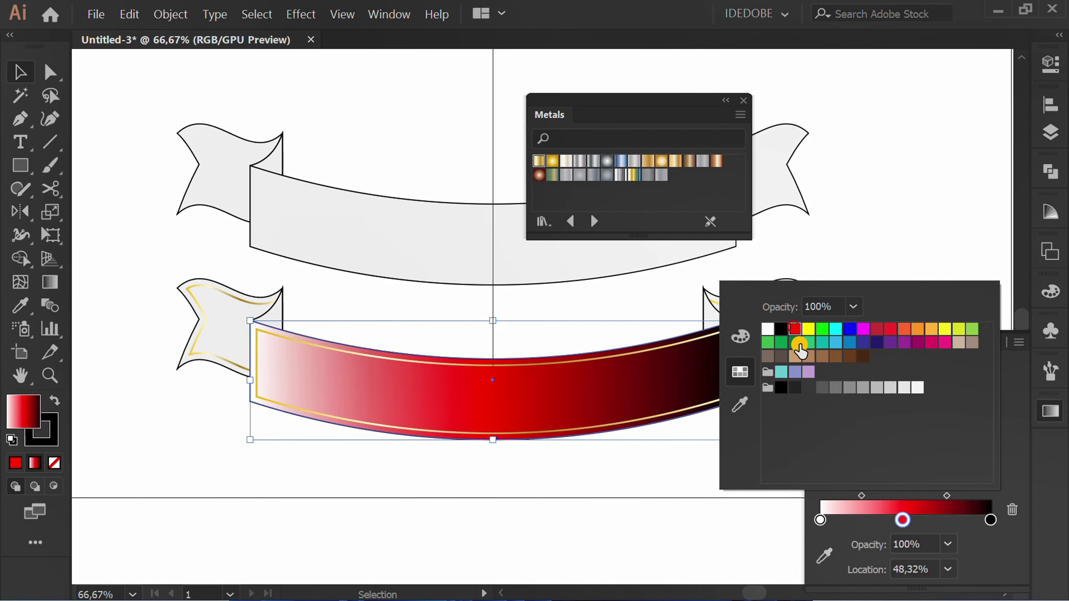
pyautogui.click(942, 525)
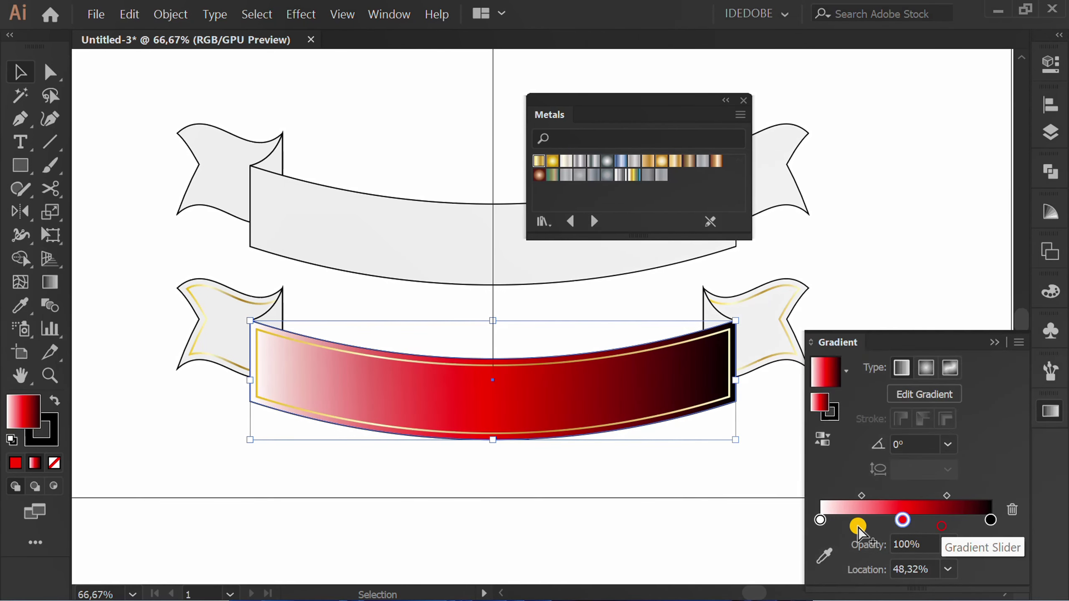
# Make the left and right gradient stops red as well
pyautogui.doubleClick(816, 520)
pyautogui.click(795, 329)
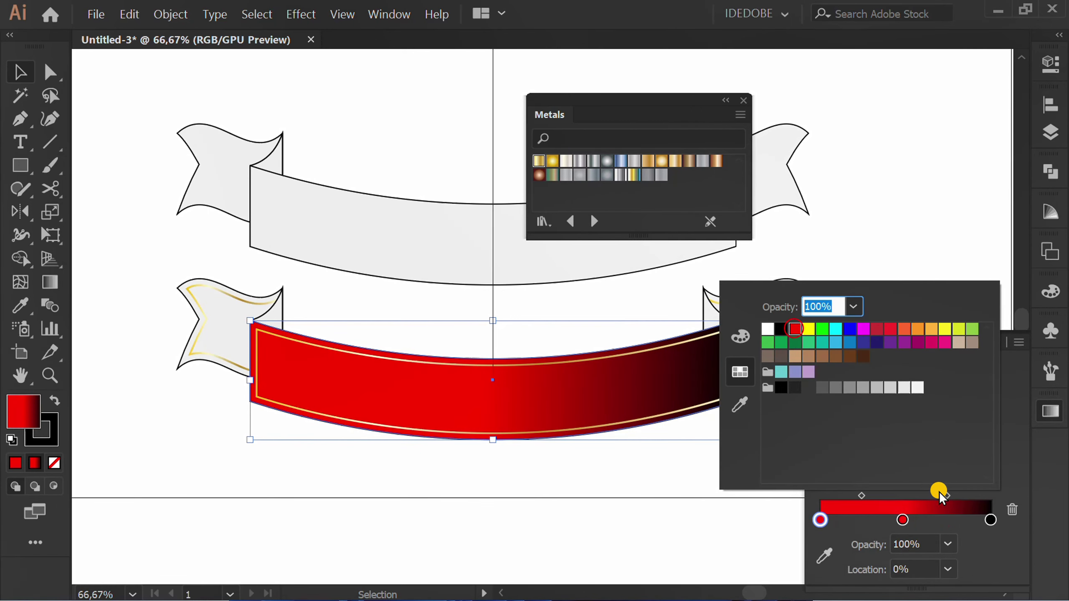
pyautogui.click(989, 521)
pyautogui.doubleClick(989, 520)
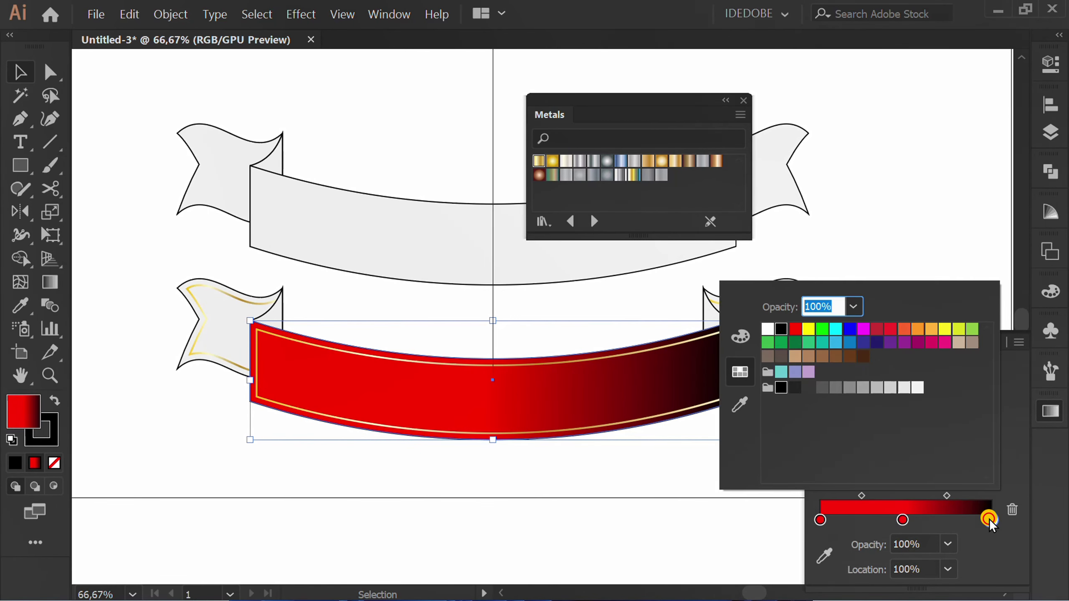
pyautogui.click(795, 330)
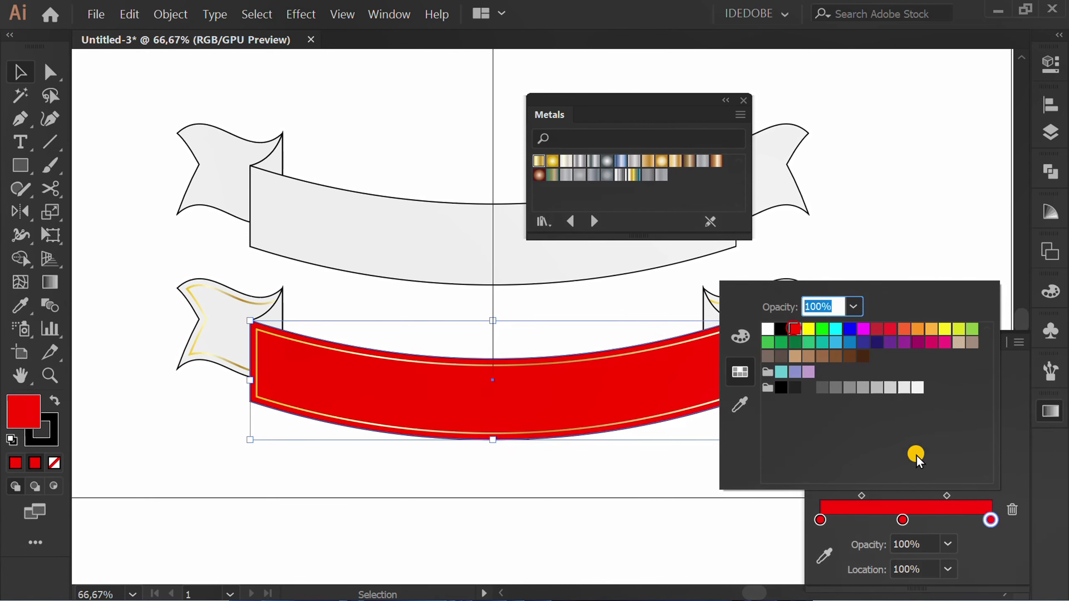
pyautogui.click(997, 542)
# Darken both end stops to R 220 so the band is brighter in the centre
pyautogui.doubleClick(819, 518)
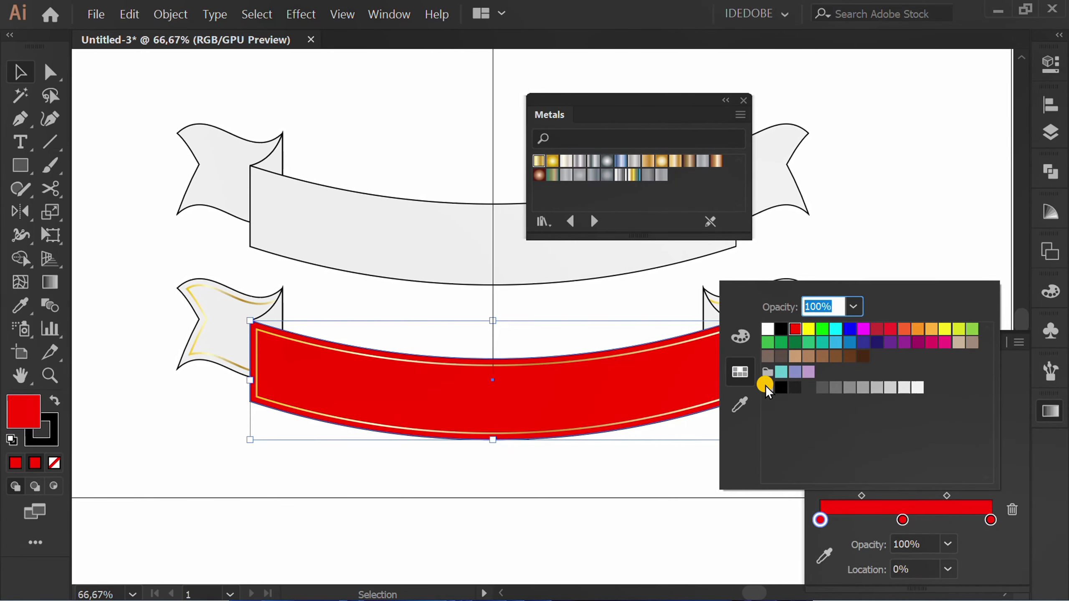
pyautogui.click(740, 337)
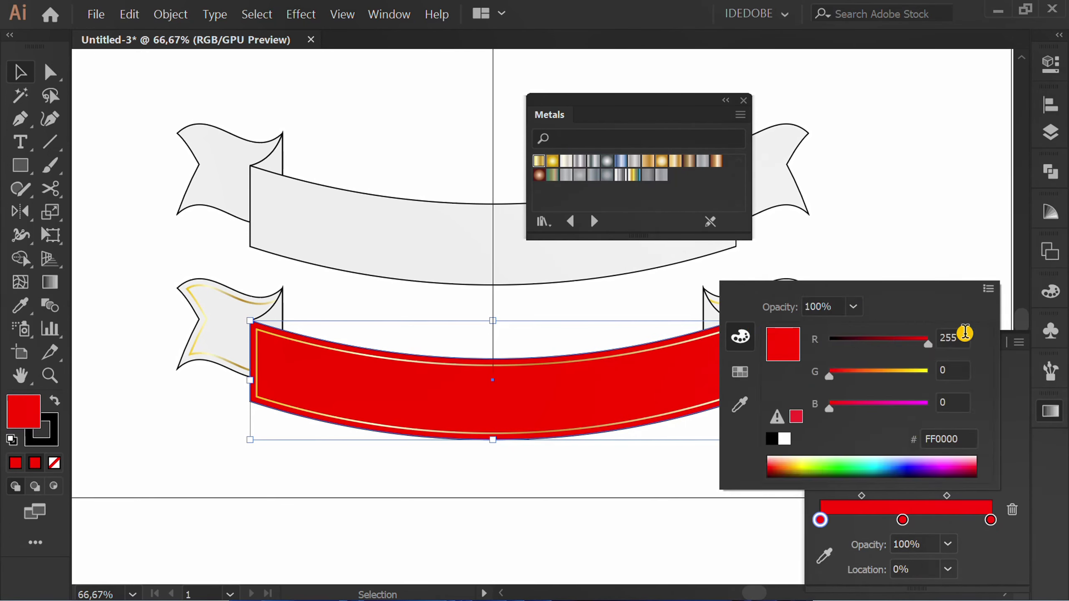
pyautogui.click(964, 332)
pyautogui.write('220')
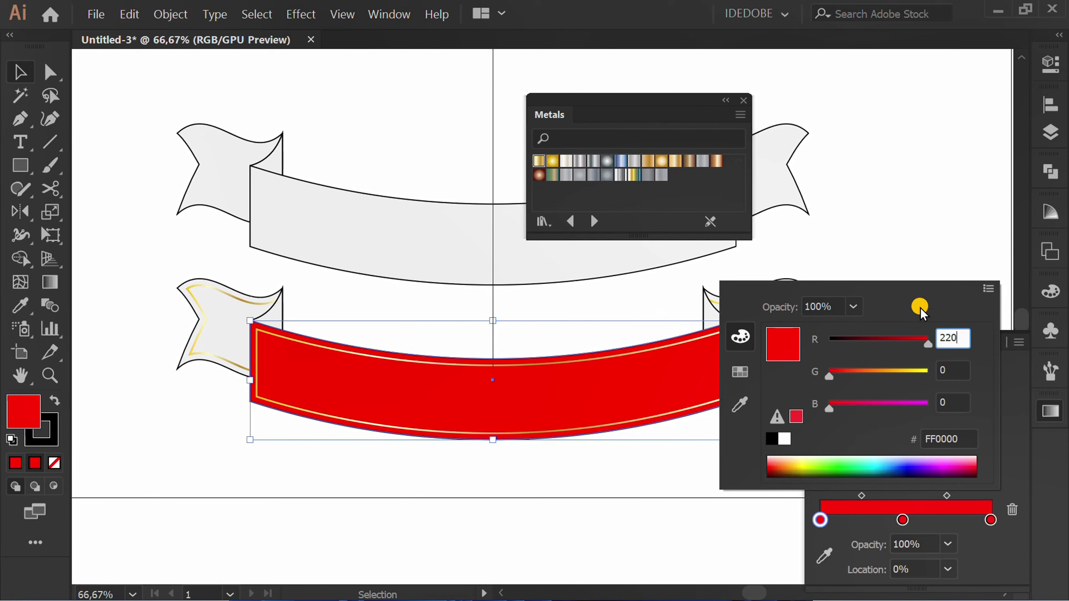
pyautogui.click(1012, 439)
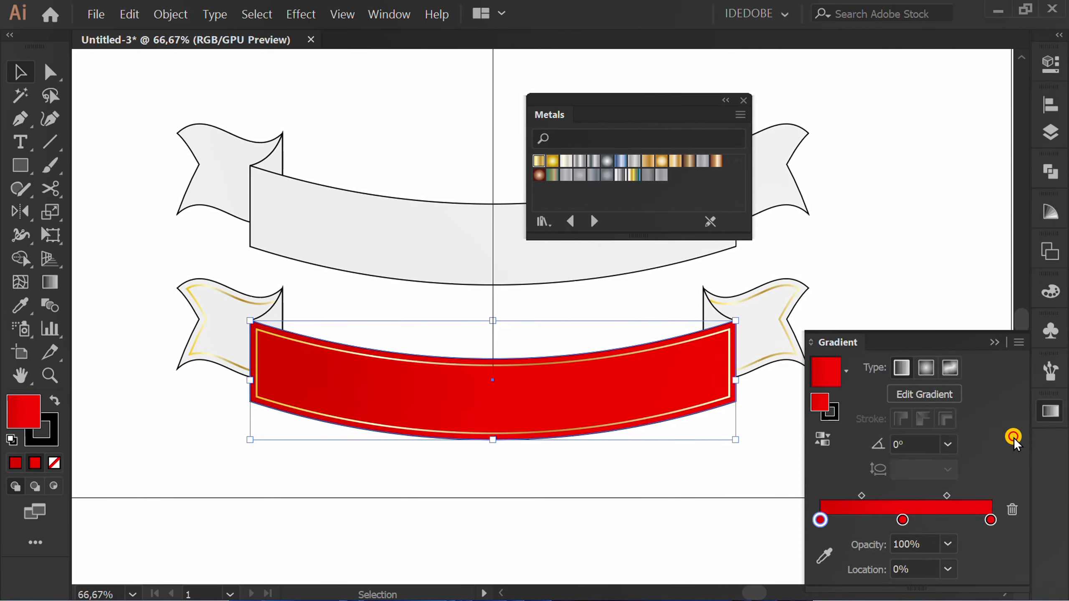
pyautogui.doubleClick(990, 518)
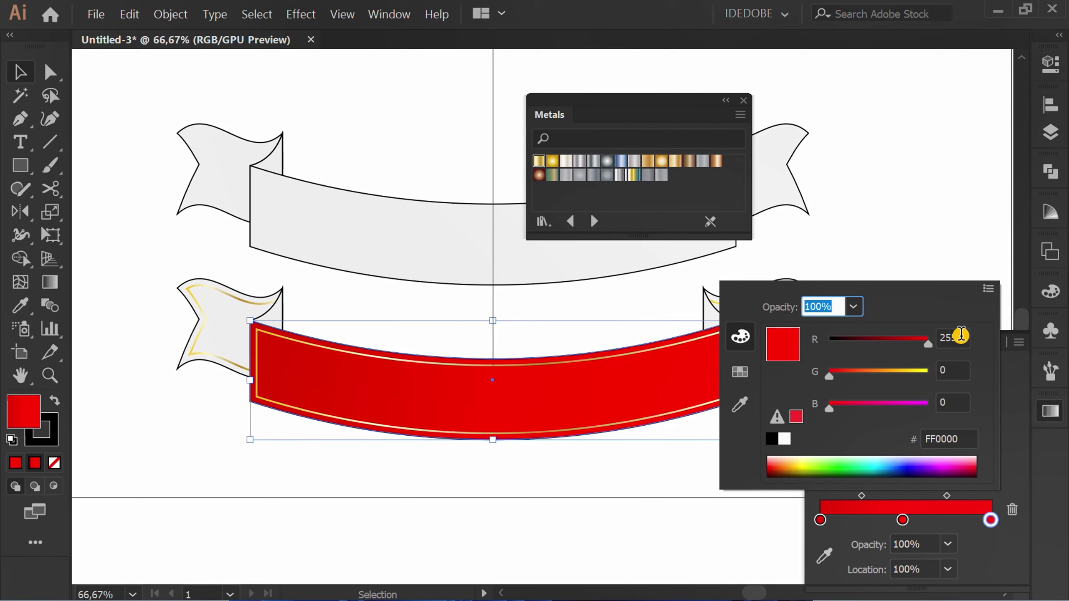
pyautogui.click(961, 335)
pyautogui.write('220')
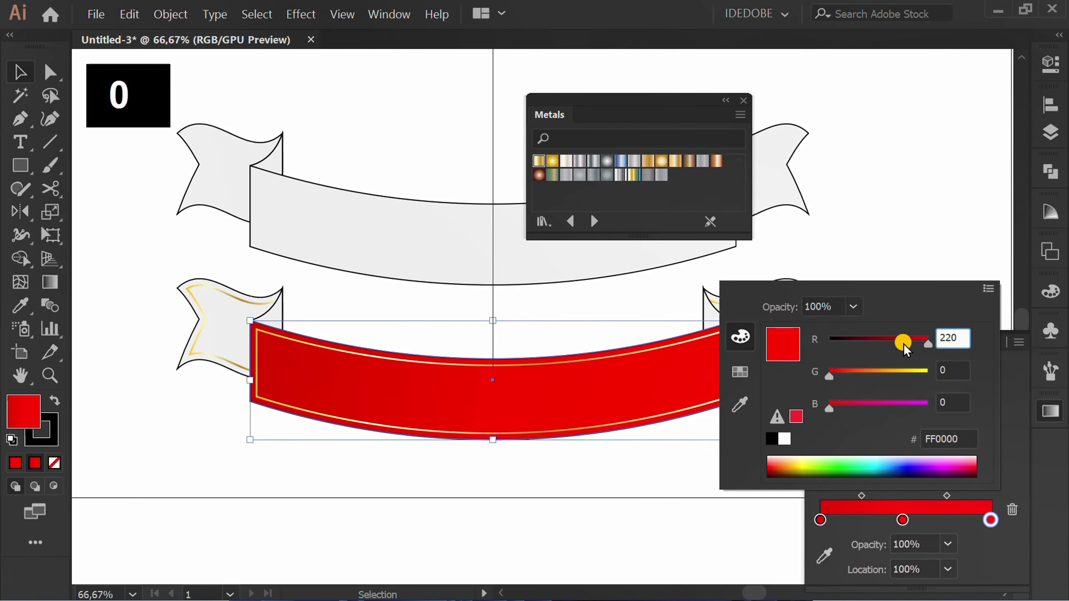
pyautogui.click(993, 545)
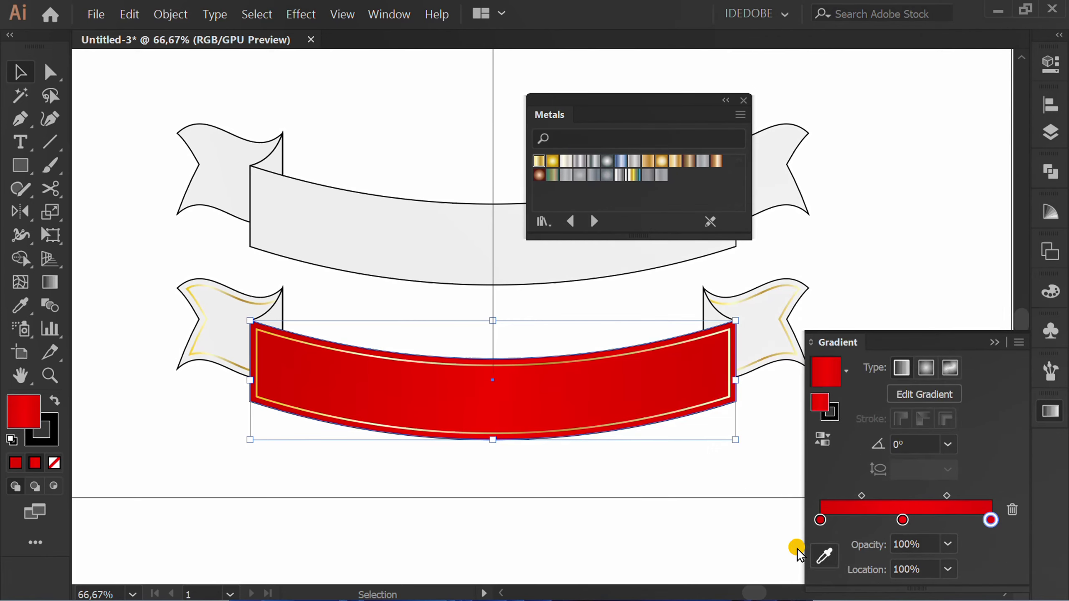
pyautogui.click(591, 522)
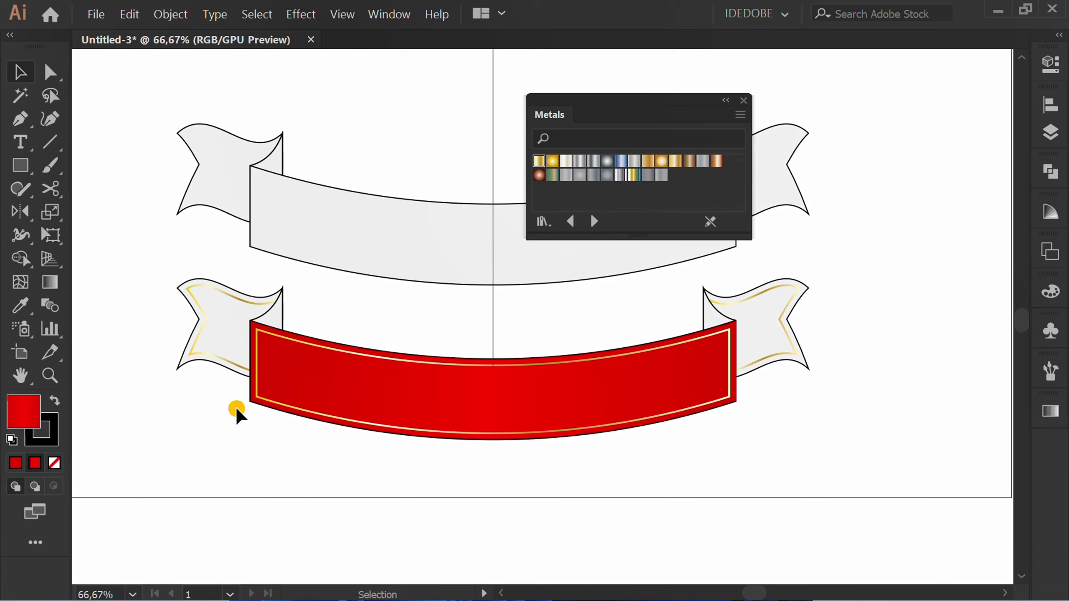
# Copy the band's red gradient fill onto the lower ribbon's left tail with the Eyedropper
pyautogui.click(215, 366)
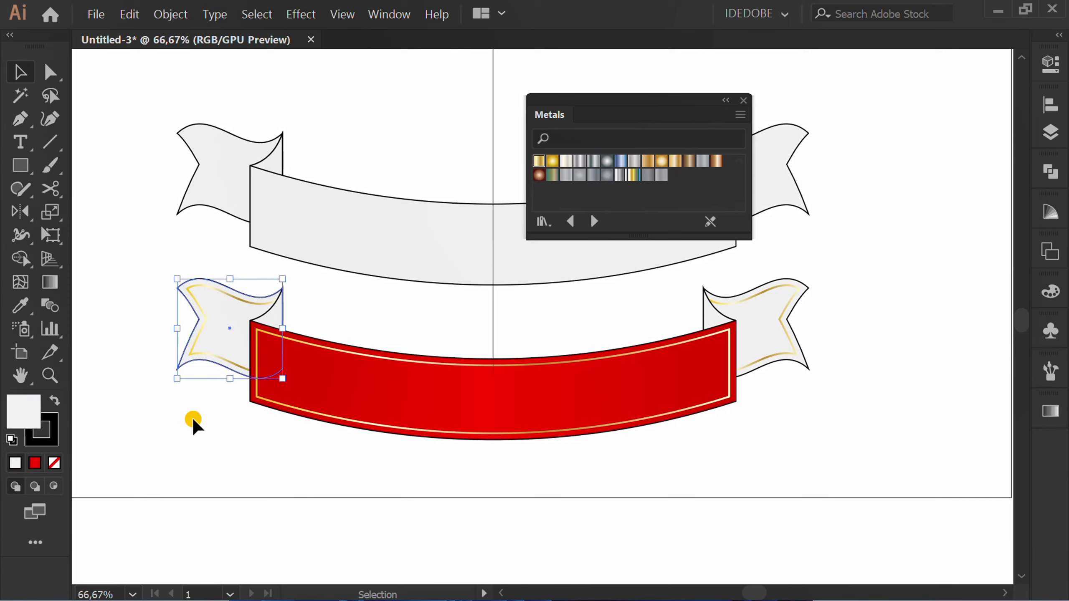
pyautogui.press('i')
pyautogui.click(435, 389)
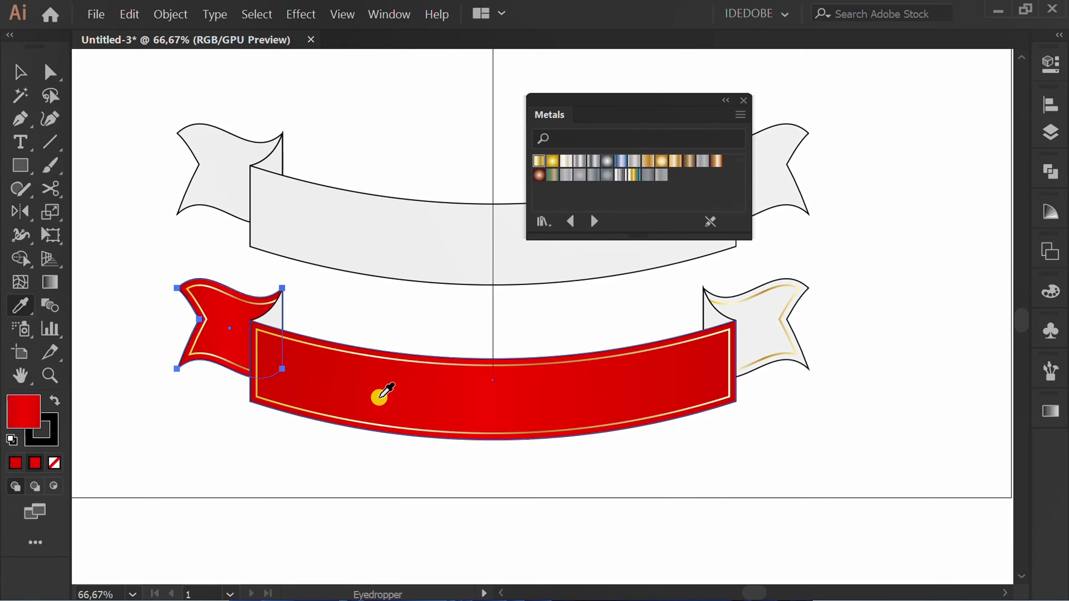
pyautogui.press('v')
pyautogui.click(214, 444)
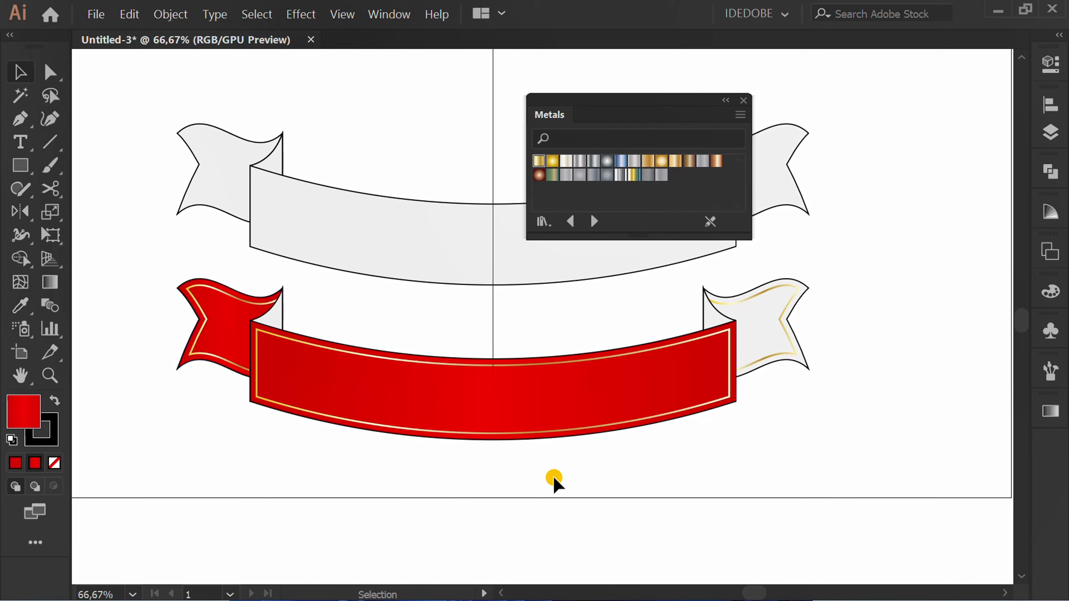
# Refine the left flag's gradient: remove a stop, move the middle stop to the end, shift the midpoint left
pyautogui.click(223, 322)
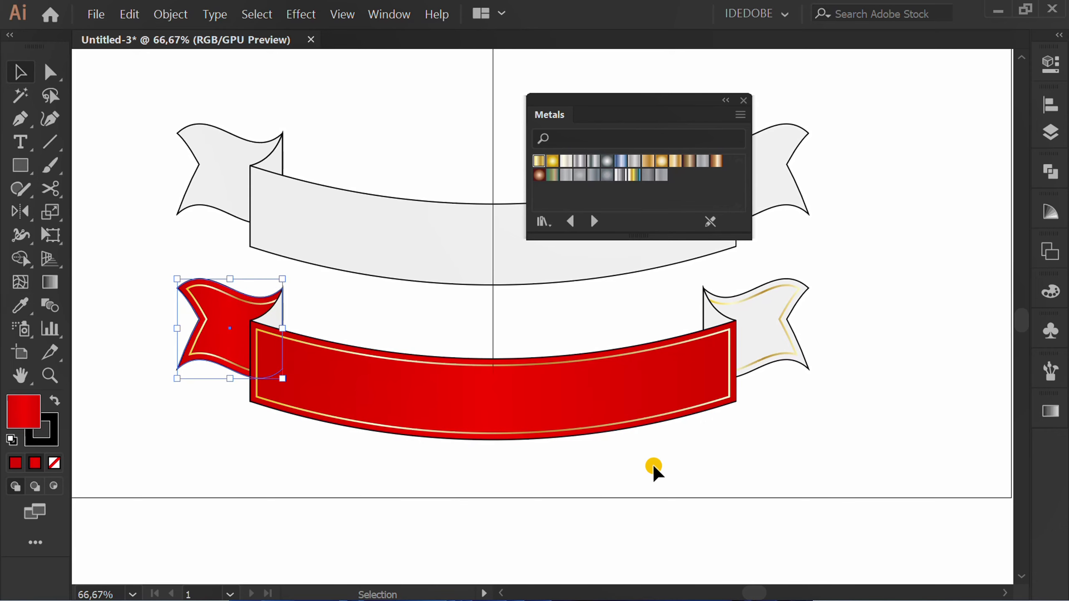
pyautogui.click(1052, 410)
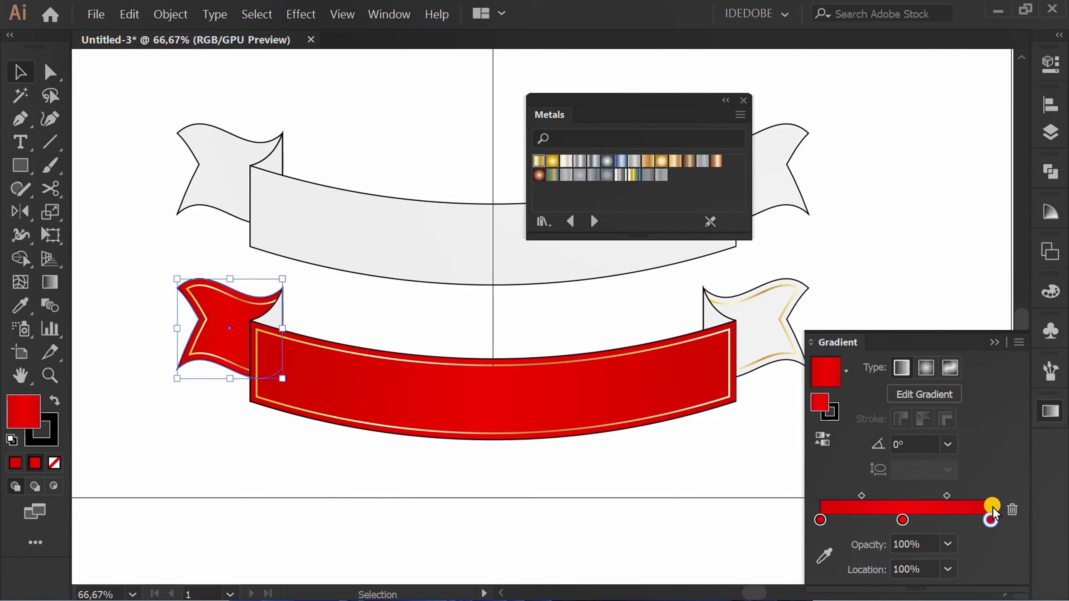
pyautogui.moveTo(994, 522); pyautogui.dragTo(991, 588)
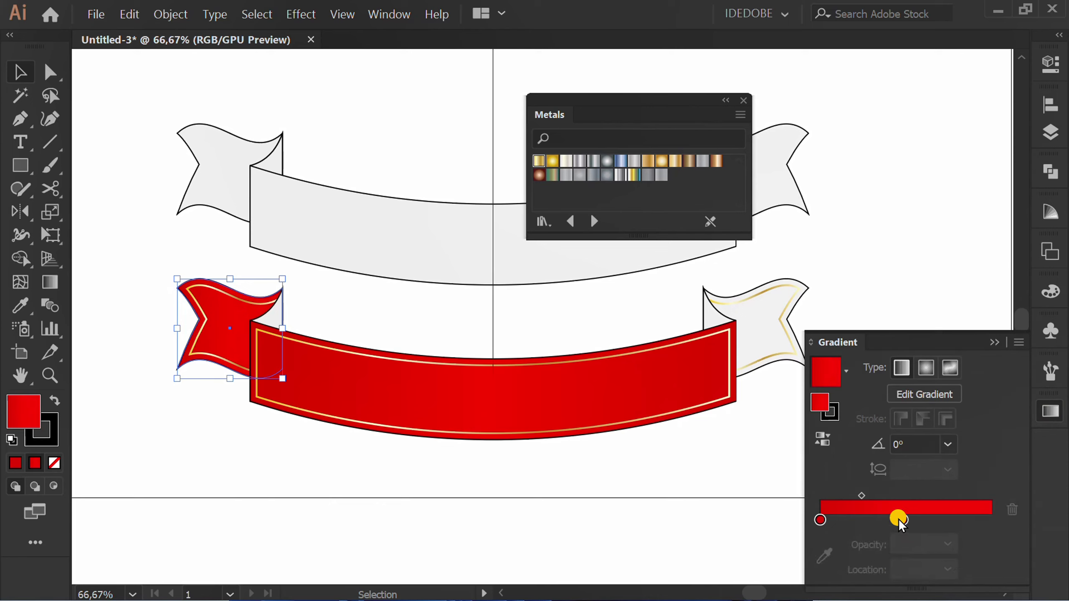
pyautogui.moveTo(900, 520); pyautogui.dragTo(991, 519)
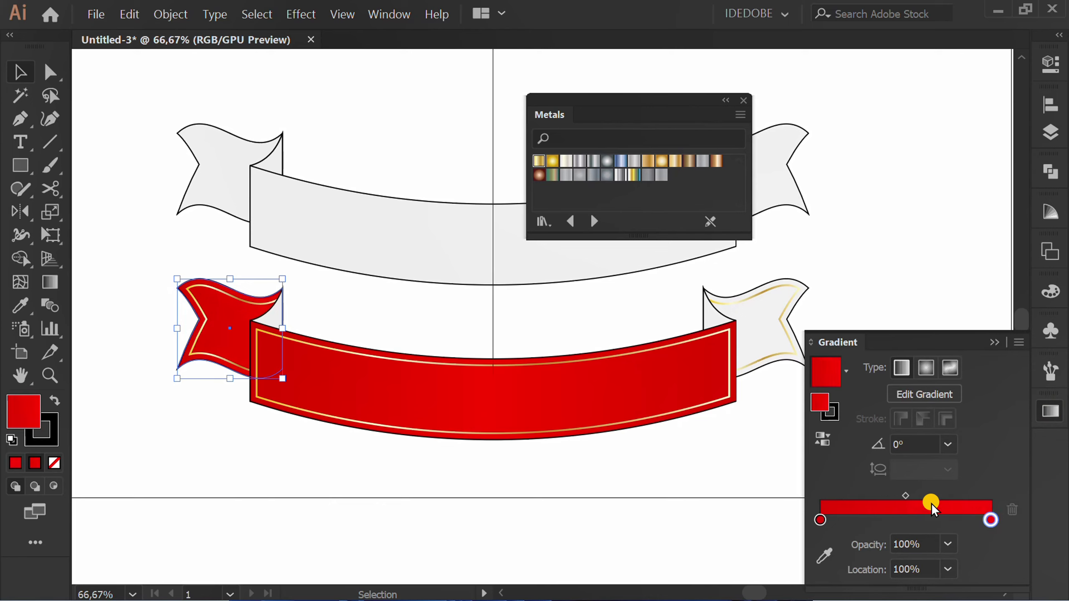
pyautogui.moveTo(906, 501); pyautogui.dragTo(889, 500)
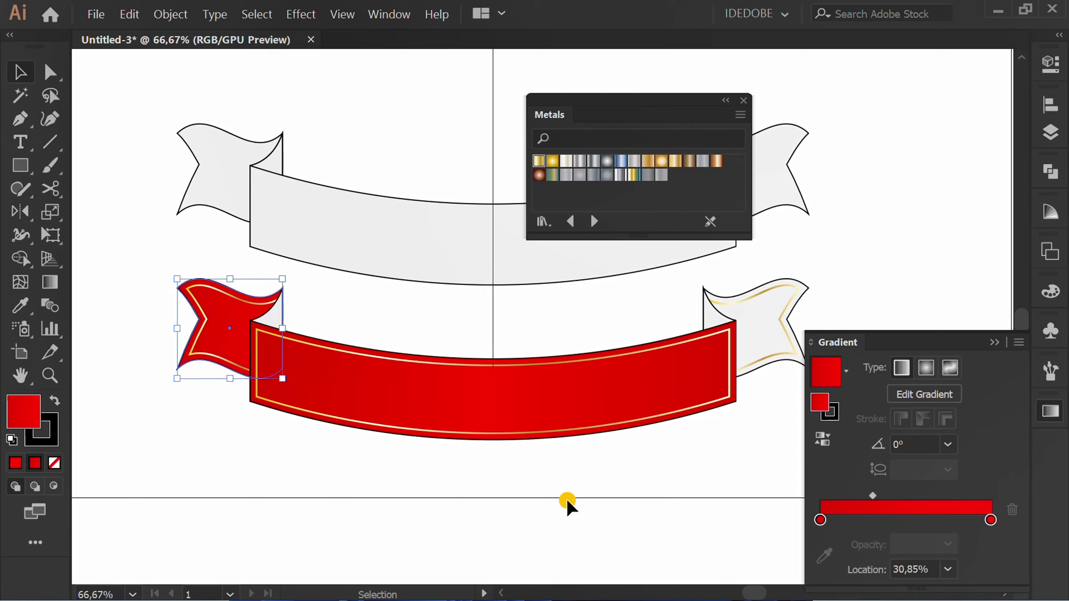
pyautogui.click(594, 476)
# Give the right flag the left flag's red fill and gold outline using the Eyedropper
pyautogui.click(782, 363)
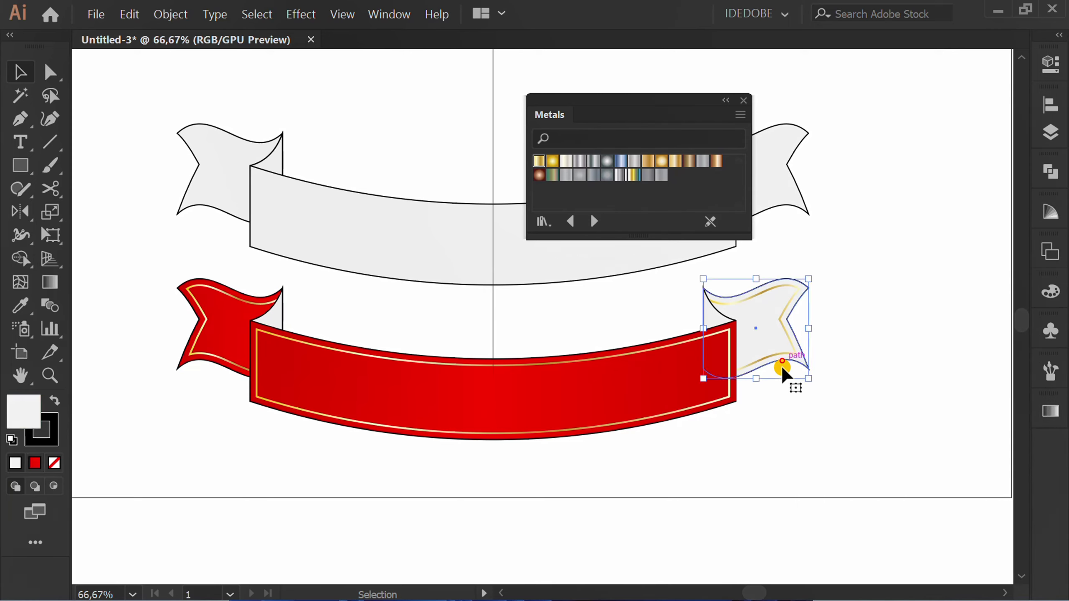
pyautogui.press('i')
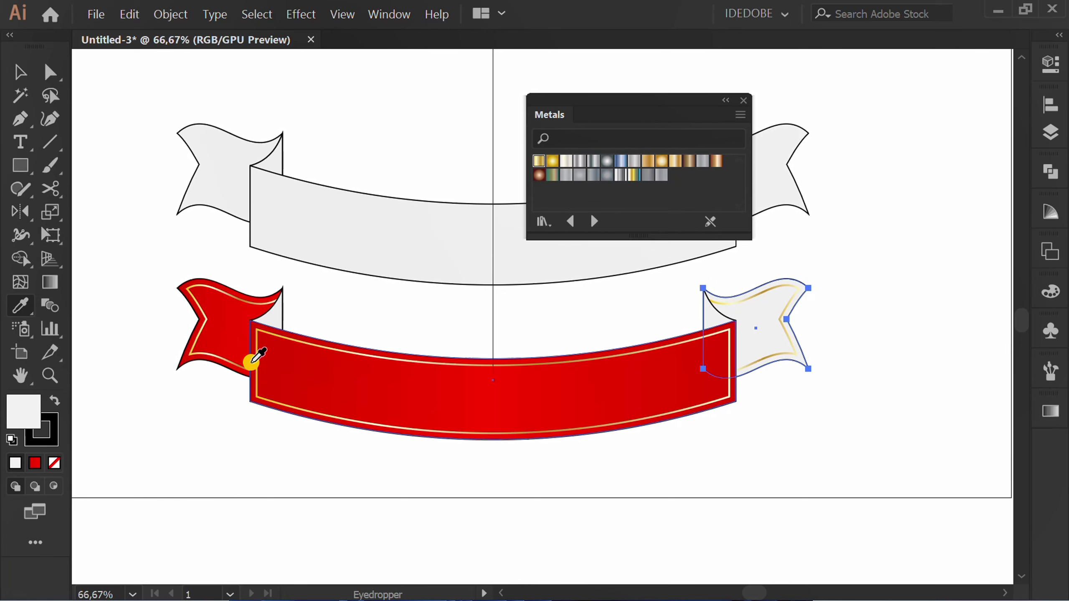
pyautogui.click(232, 324)
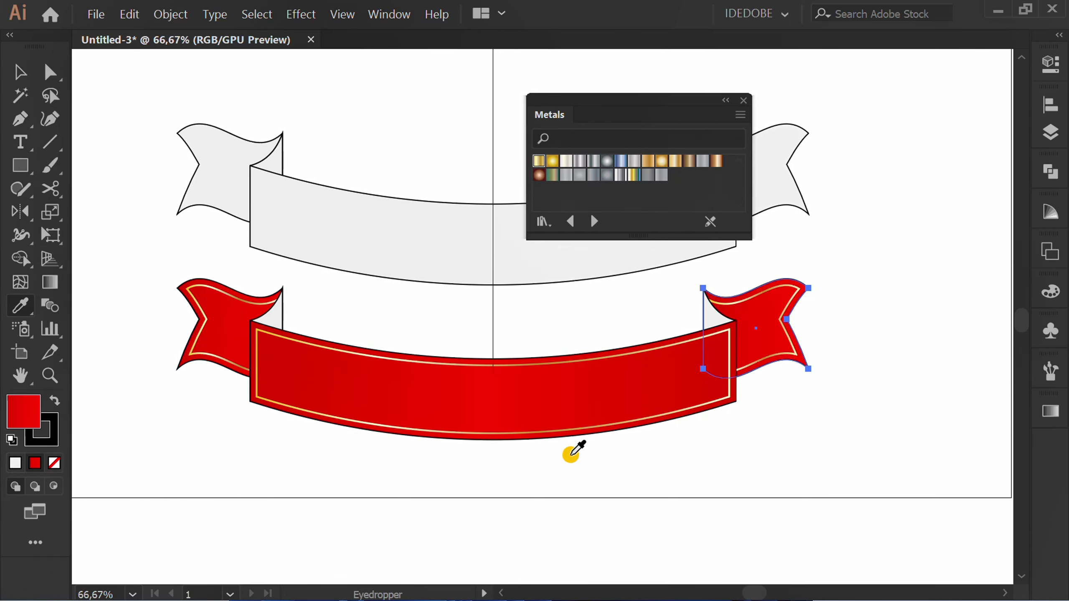
pyautogui.click(1050, 413)
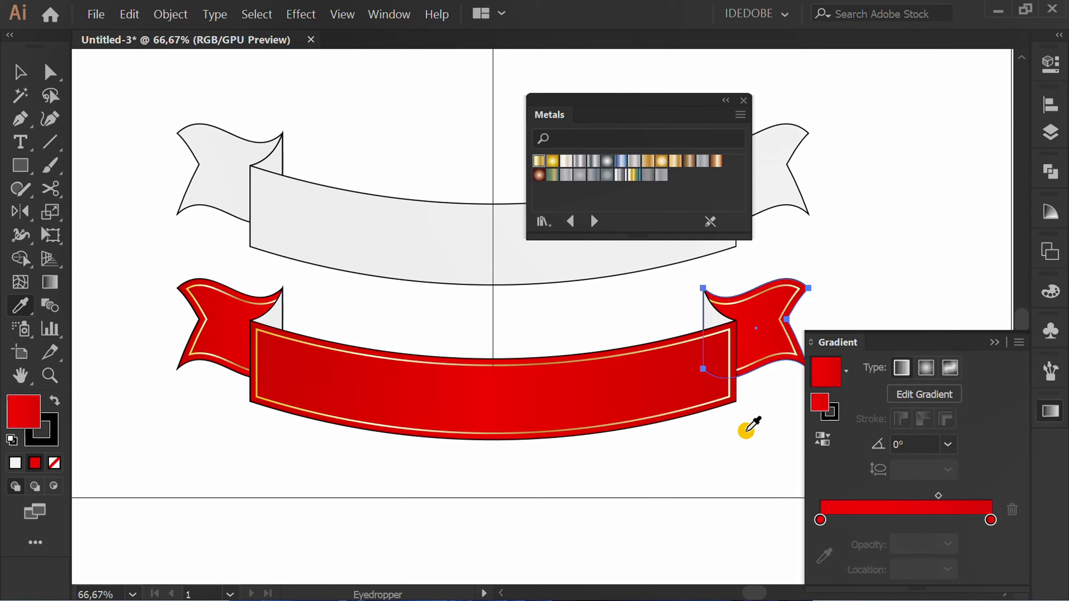
pyautogui.press('v')
pyautogui.click(661, 472)
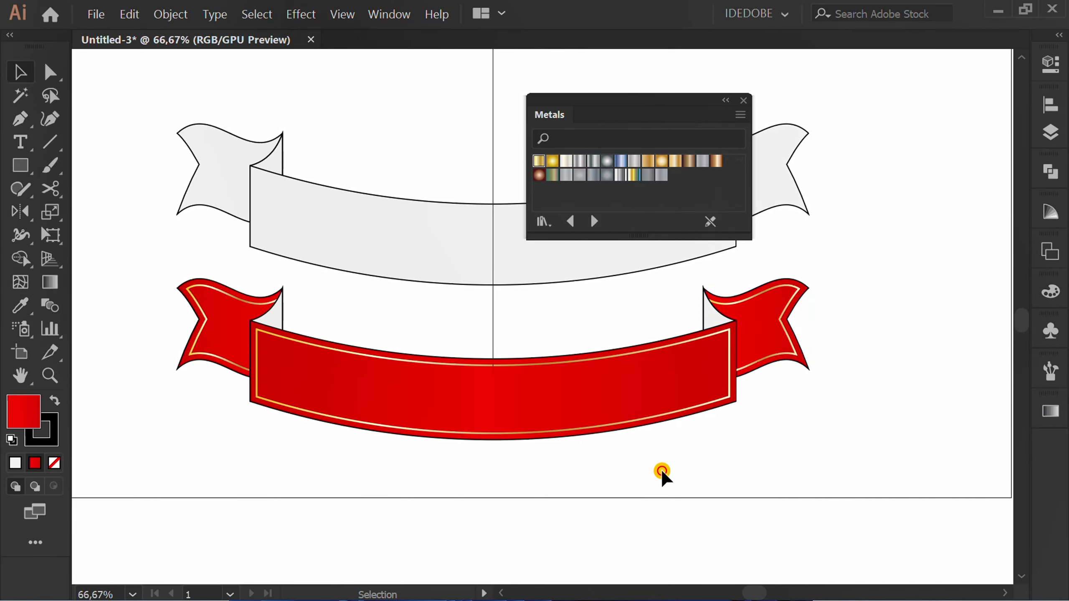
# Fill both inner fold pieces with a solid darker red of R 180, G 0, B 0
pyautogui.click(278, 314)
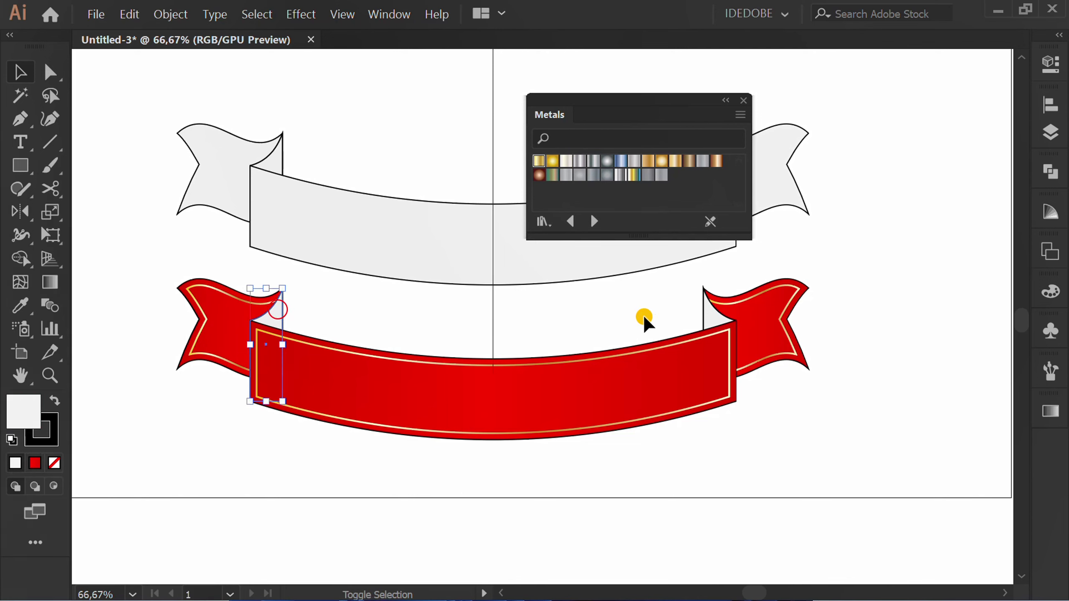
pyautogui.keyDown('shift'); pyautogui.click(705, 310); pyautogui.keyUp('shift')
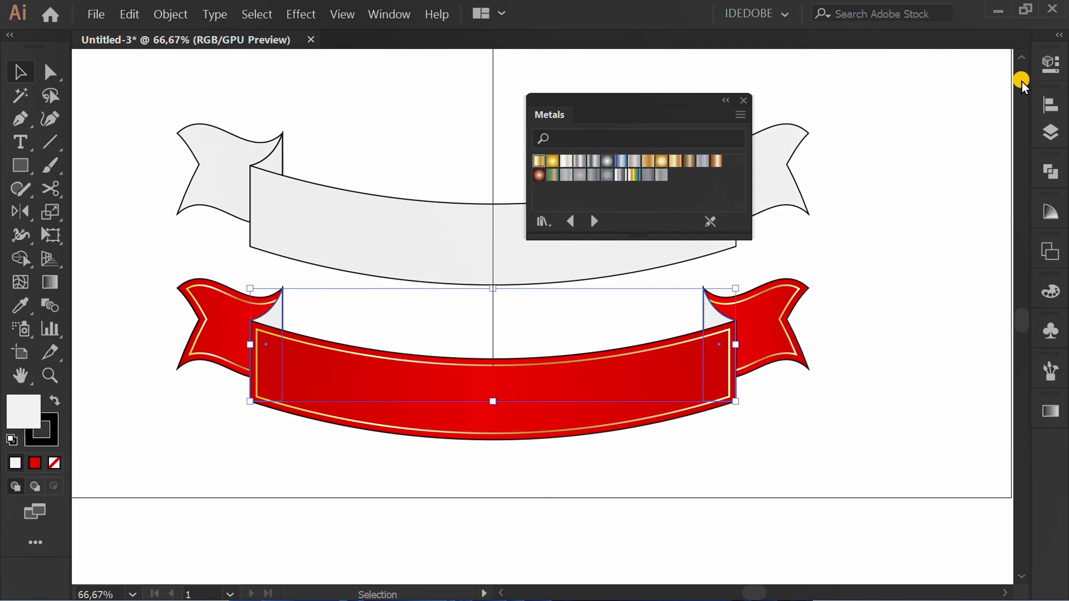
pyautogui.click(1051, 64)
pyautogui.click(804, 257)
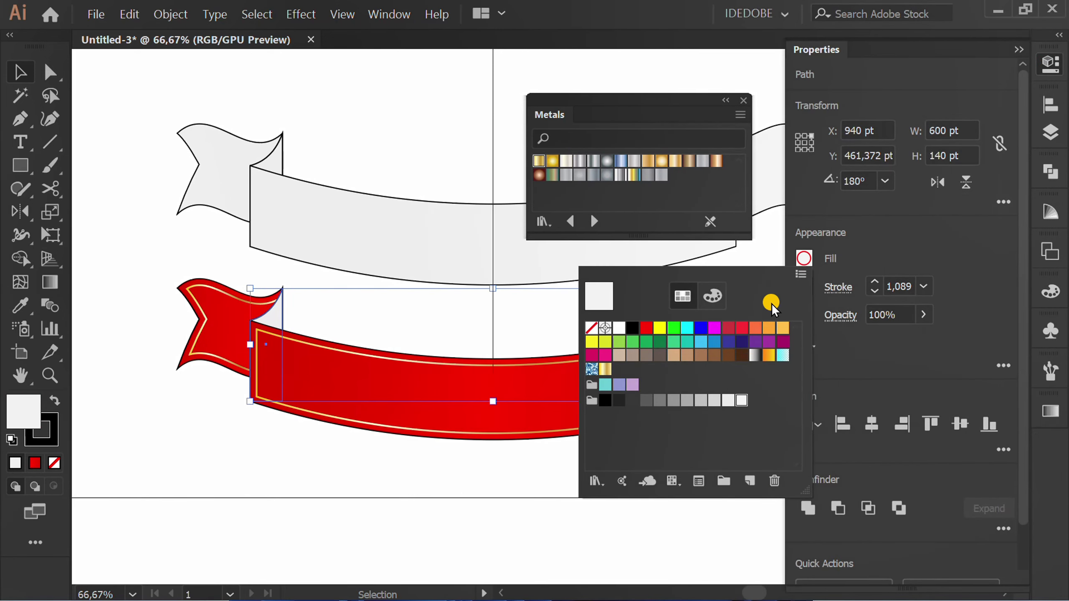
pyautogui.click(646, 333)
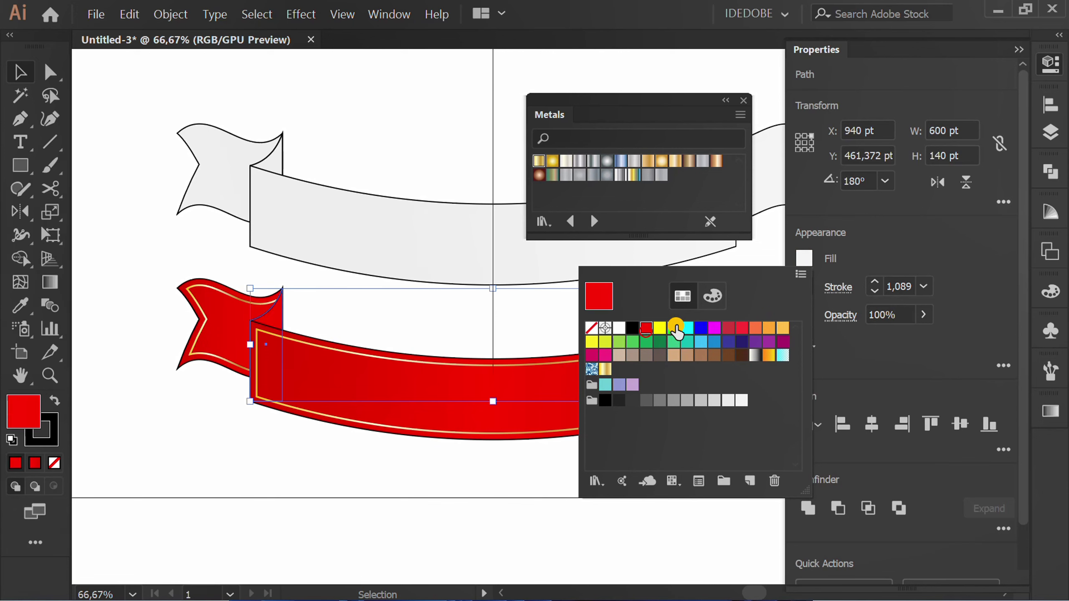
pyautogui.click(711, 296)
pyautogui.click(779, 329)
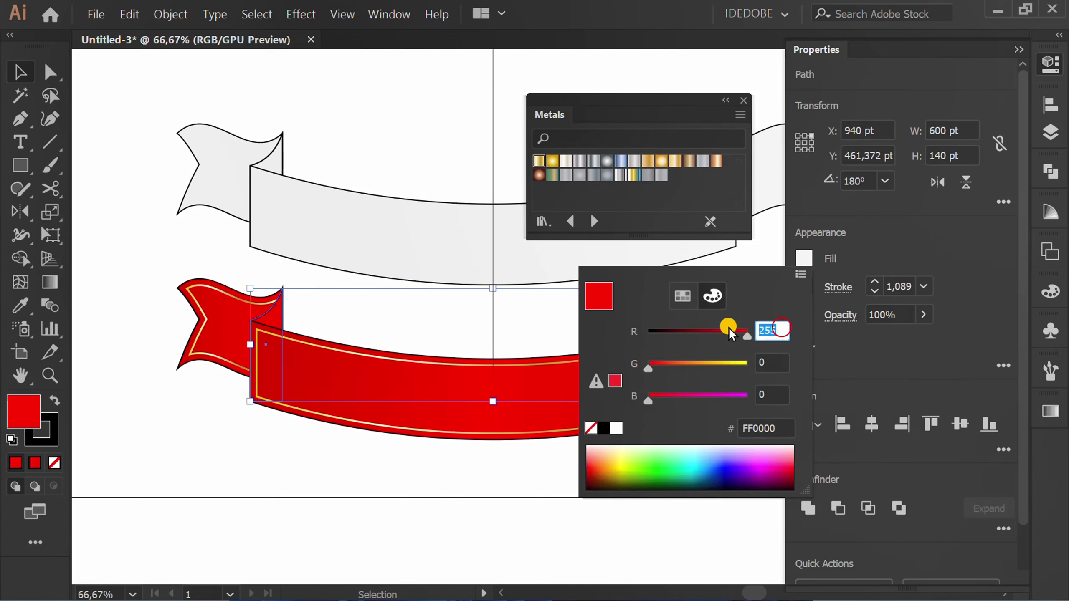
pyautogui.write('180')
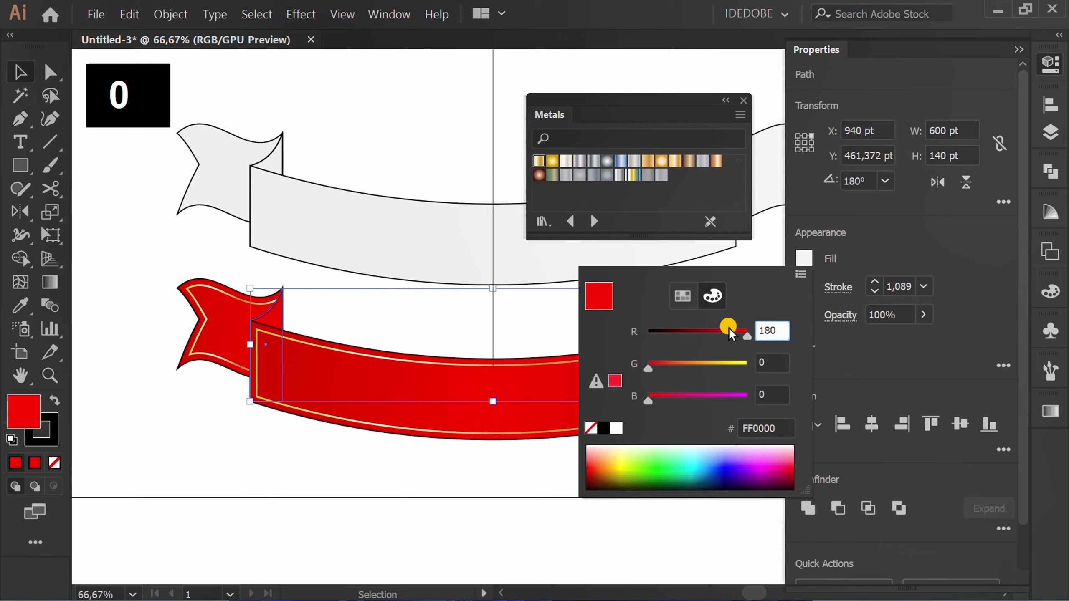
pyautogui.click(907, 252)
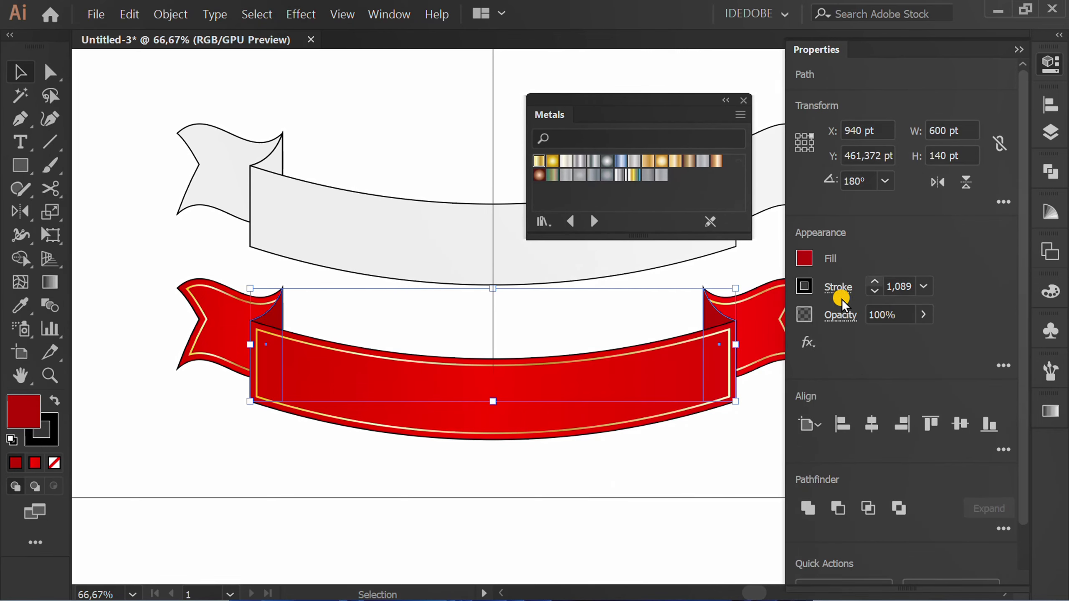
pyautogui.click(526, 488)
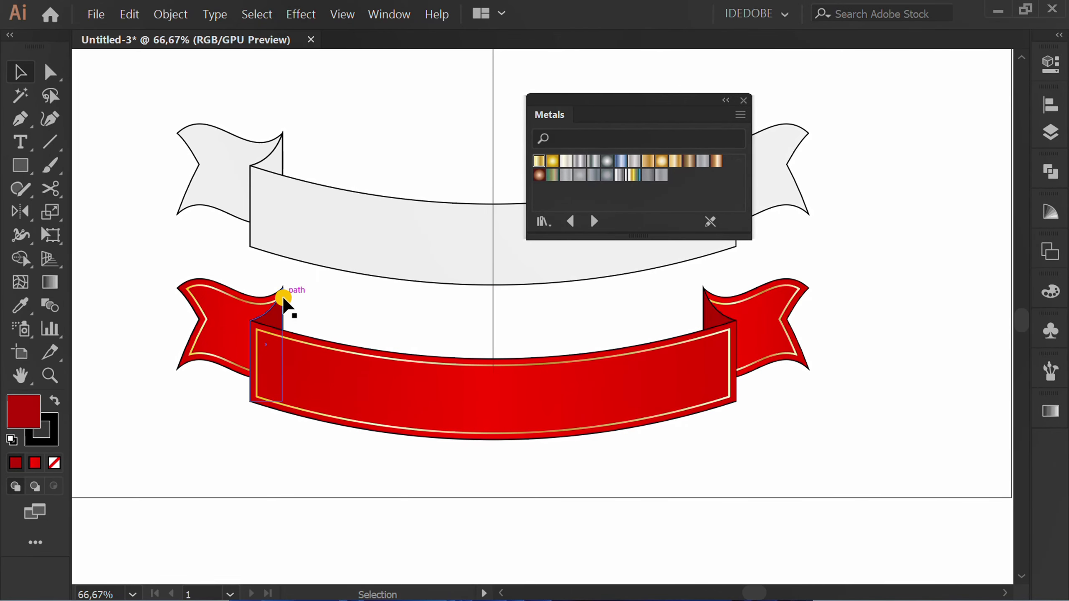
# Set the stroke to None on both flags, both fold pieces and the main band
pyautogui.click(276, 305)
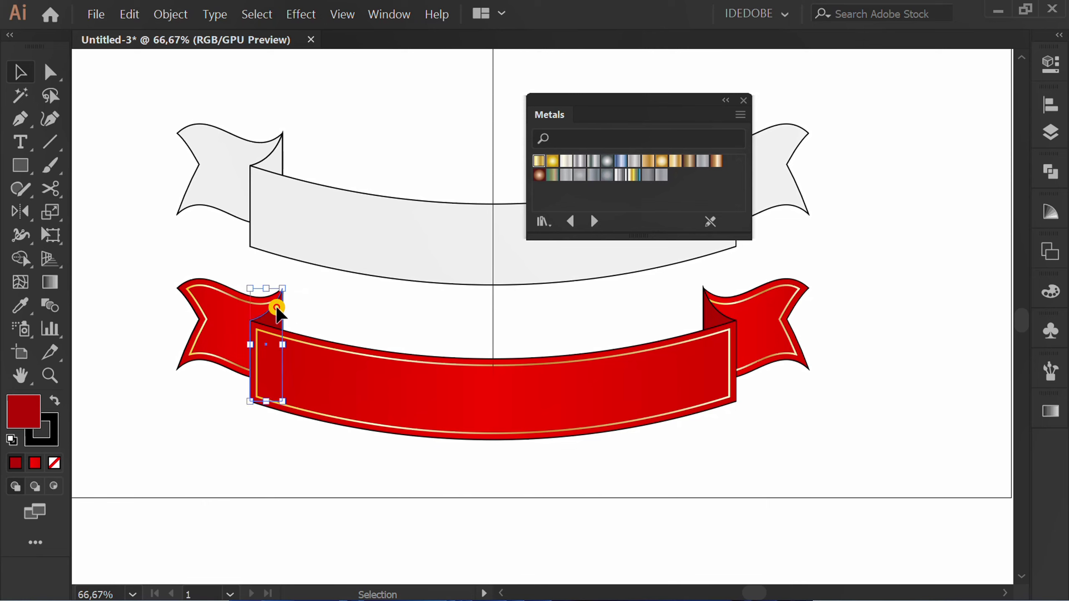
pyautogui.keyDown('shift'); pyautogui.click(195, 283); pyautogui.keyUp('shift')
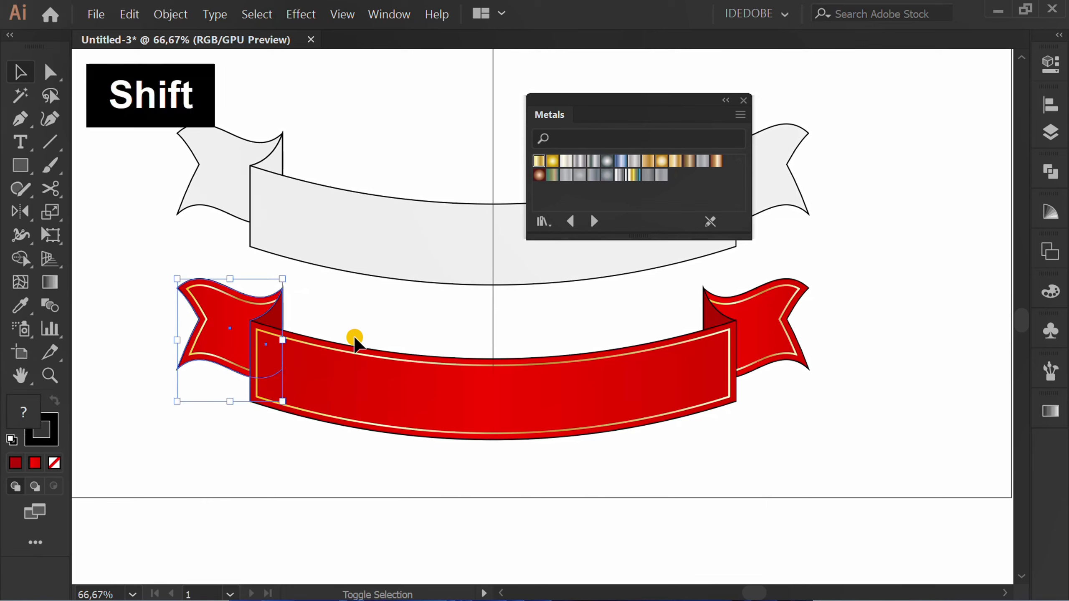
pyautogui.keyDown('shift'); pyautogui.click(360, 352); pyautogui.keyUp('shift')
pyautogui.keyDown('shift'); pyautogui.click(707, 301); pyautogui.keyUp('shift')
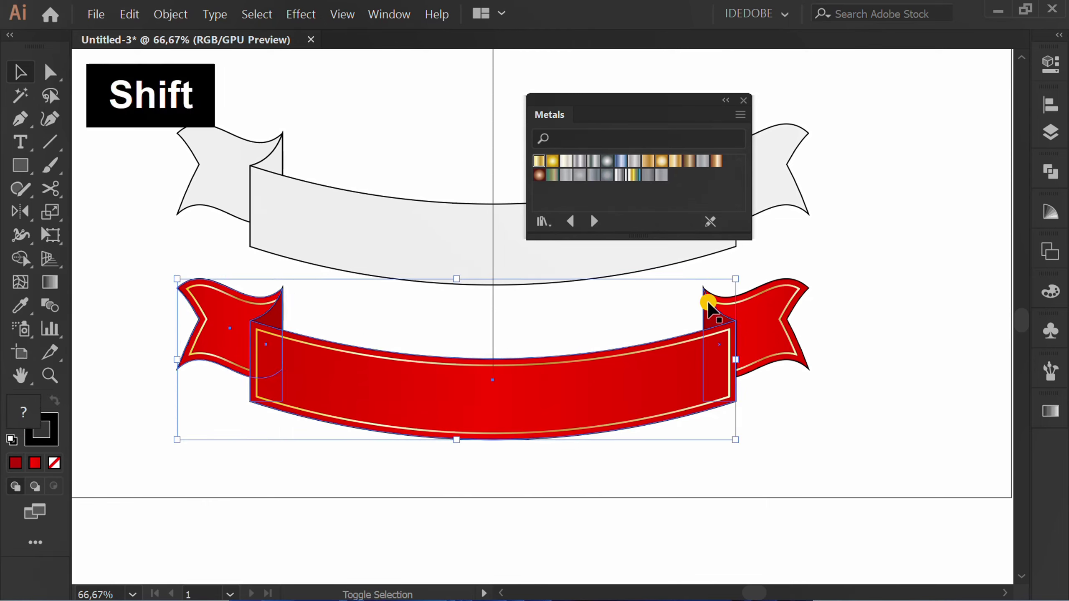
pyautogui.keyDown('shift'); pyautogui.click(798, 281); pyautogui.keyUp('shift')
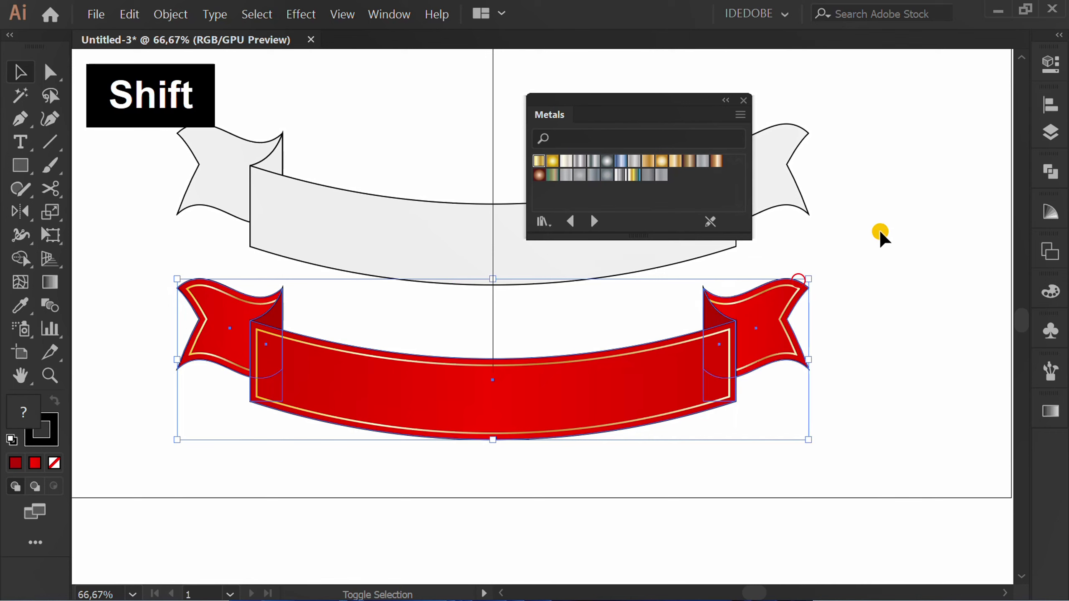
pyautogui.press('x')
pyautogui.press('/')
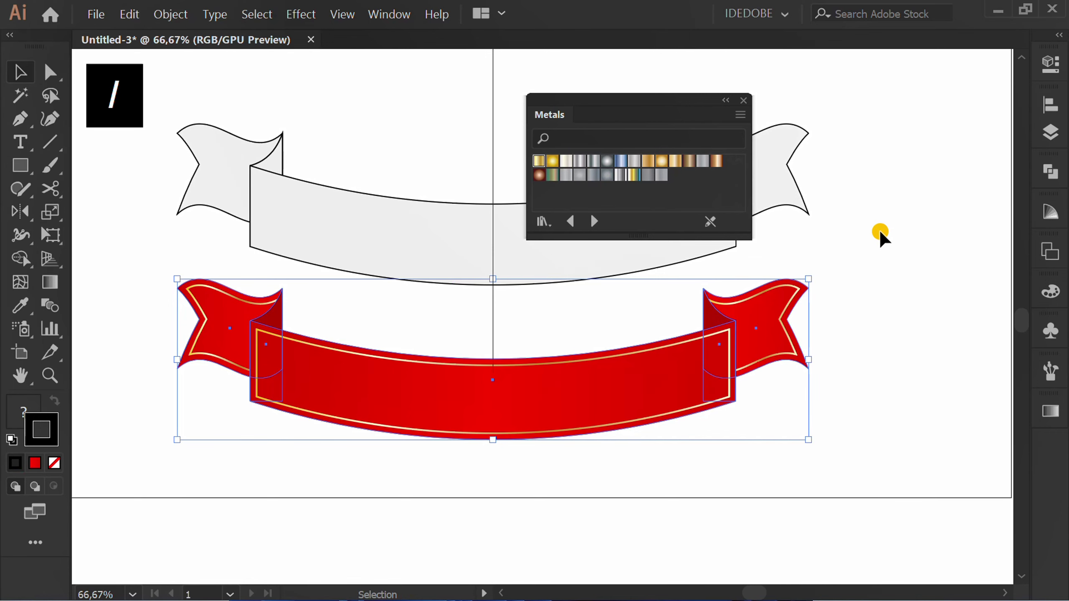
pyautogui.press('x')
pyautogui.click(880, 234)
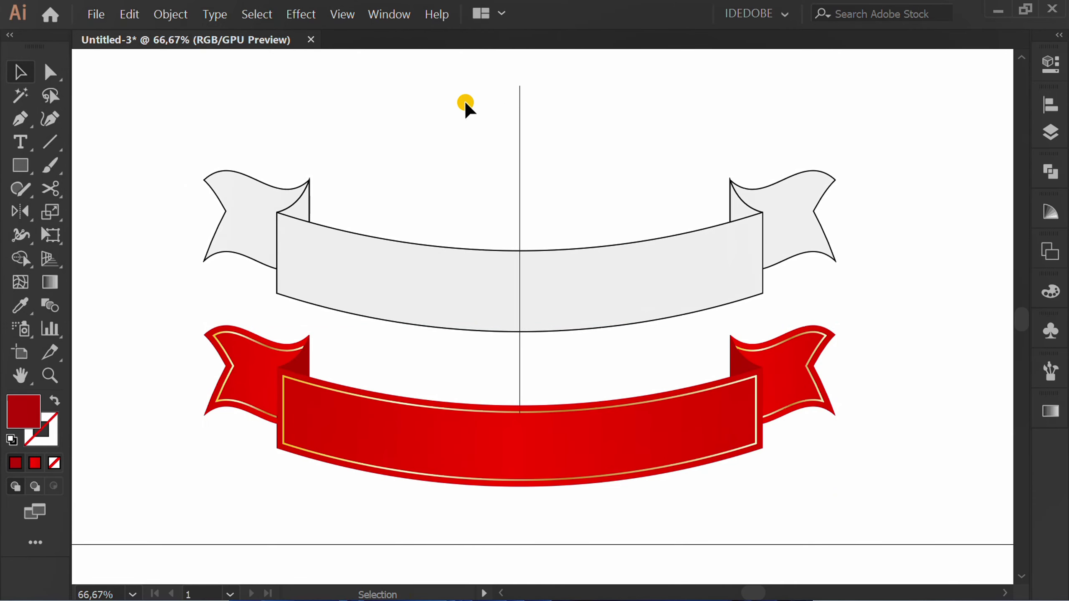
# Hide the guides using the canvas context menu
pyautogui.rightClick(466, 104)
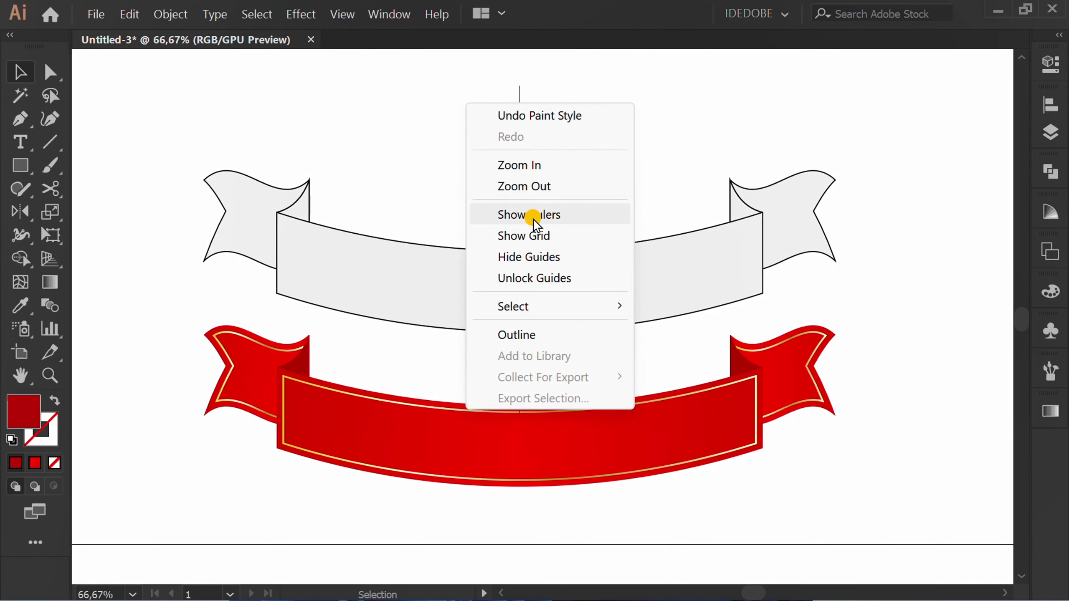
pyautogui.click(580, 258)
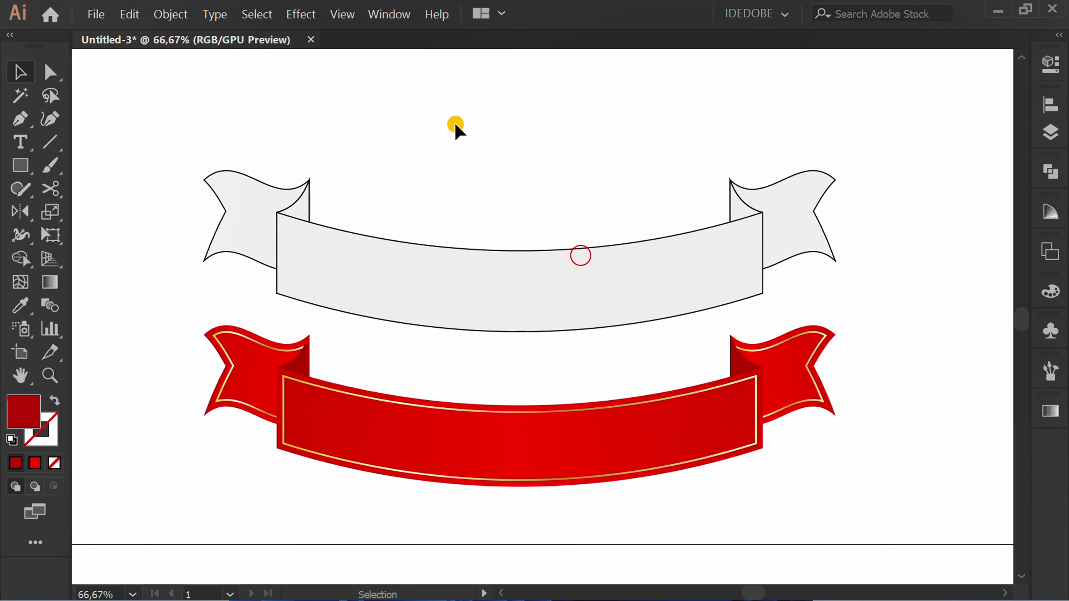